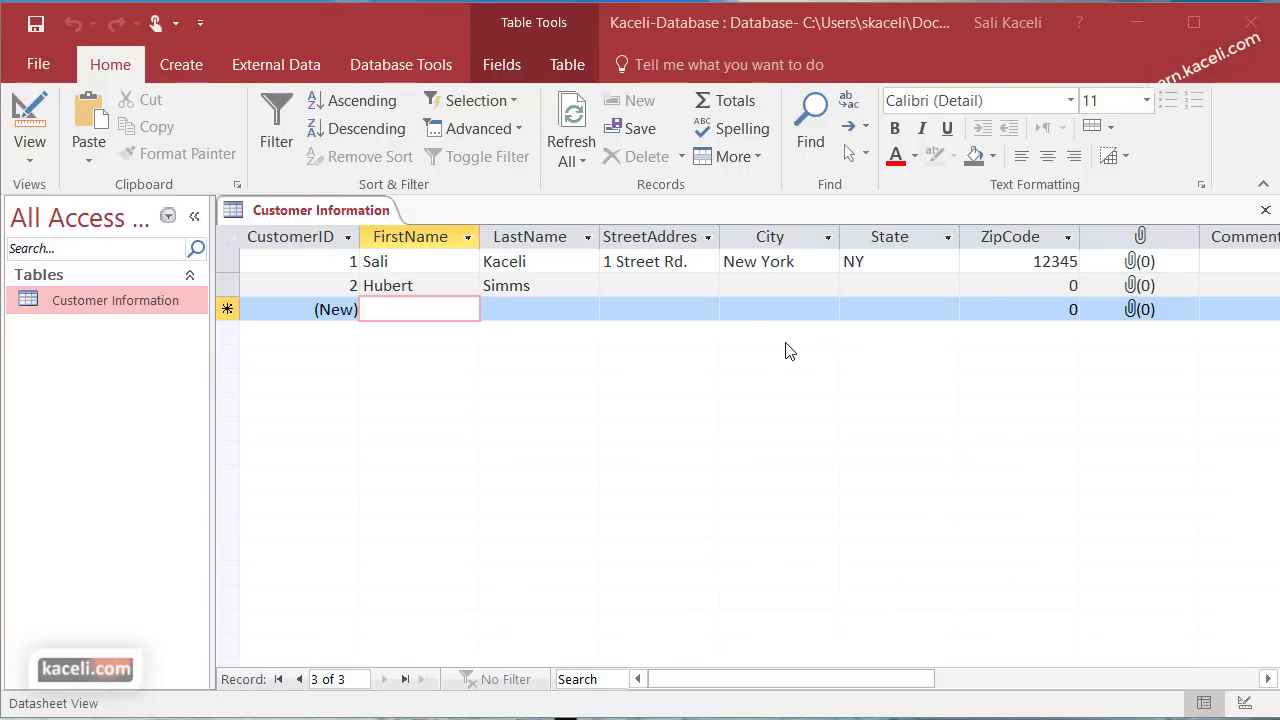
- Look over the Customer Information datasheet and its new-column type list, then show the table in Design view
left_click(698, 384)
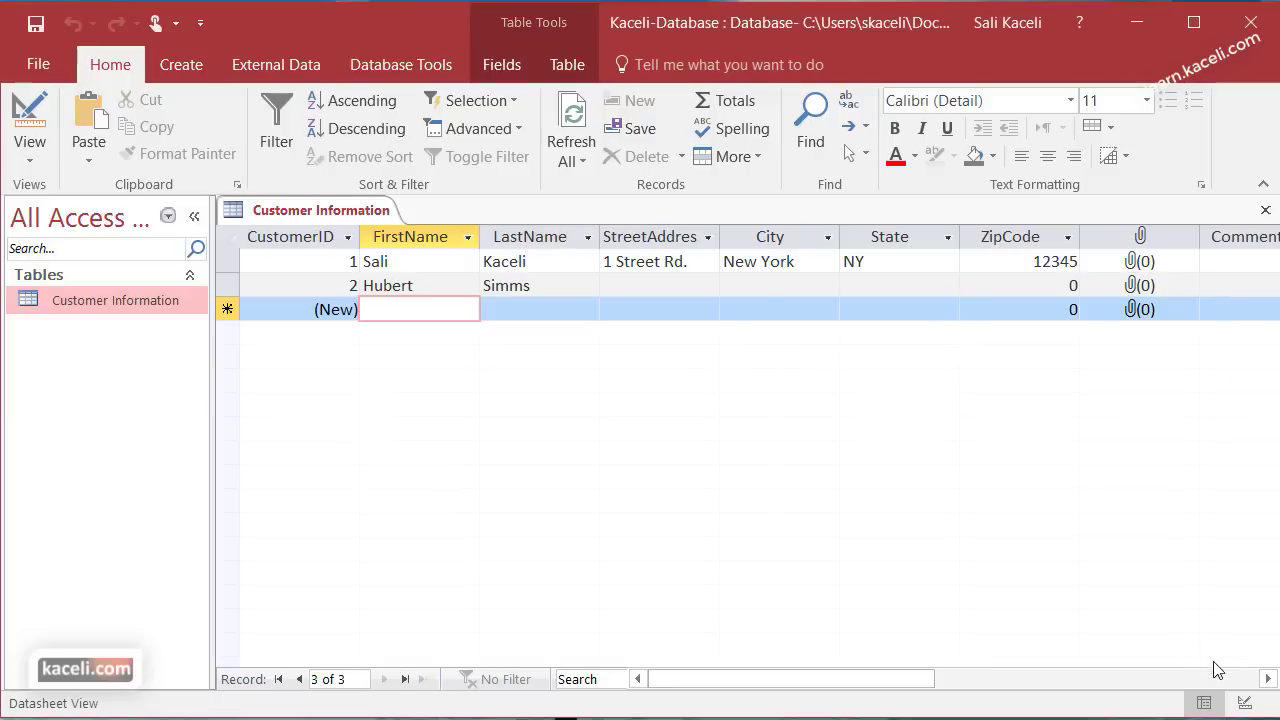
left_click(1268, 680)
left_click(1268, 680)
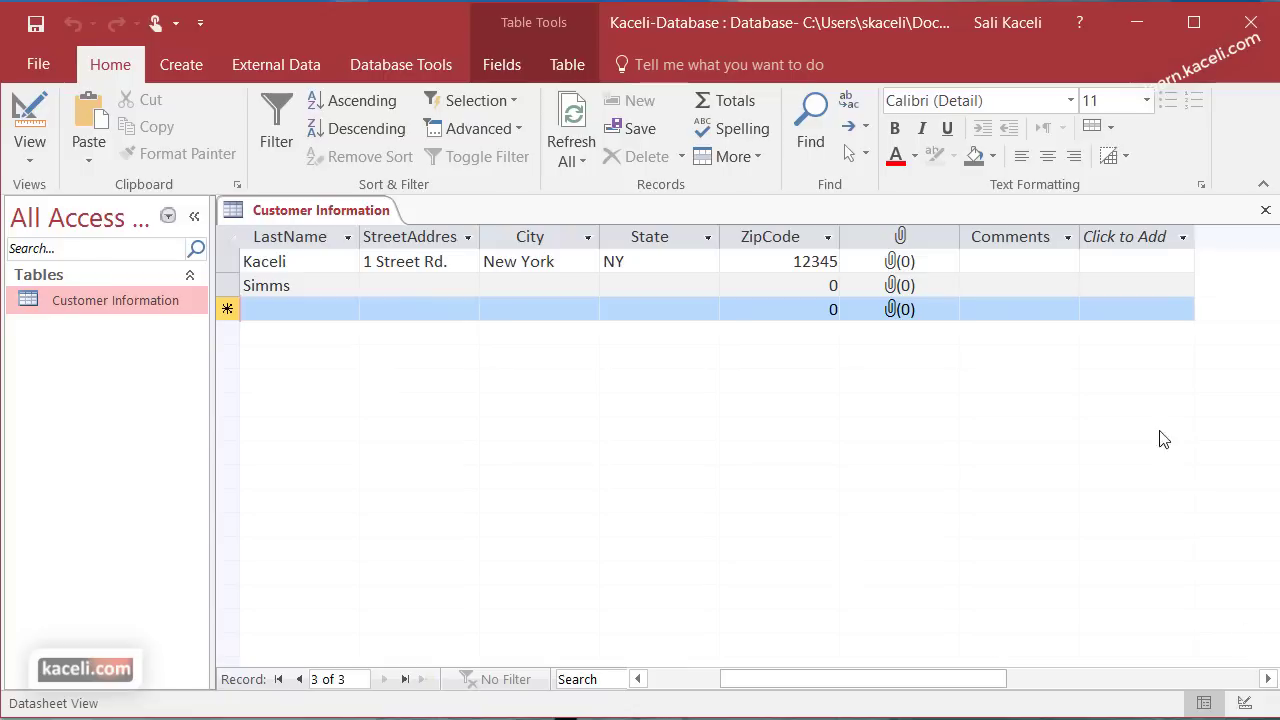
left_click(1155, 237)
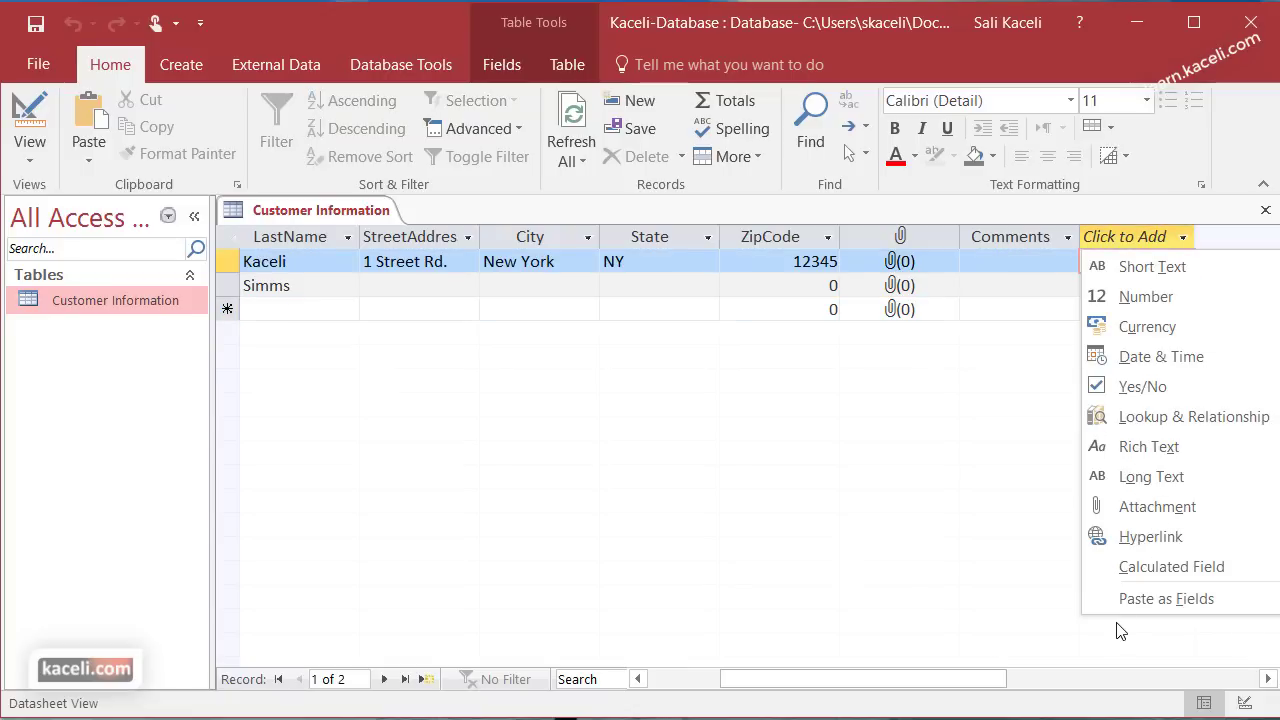
left_click(740, 525)
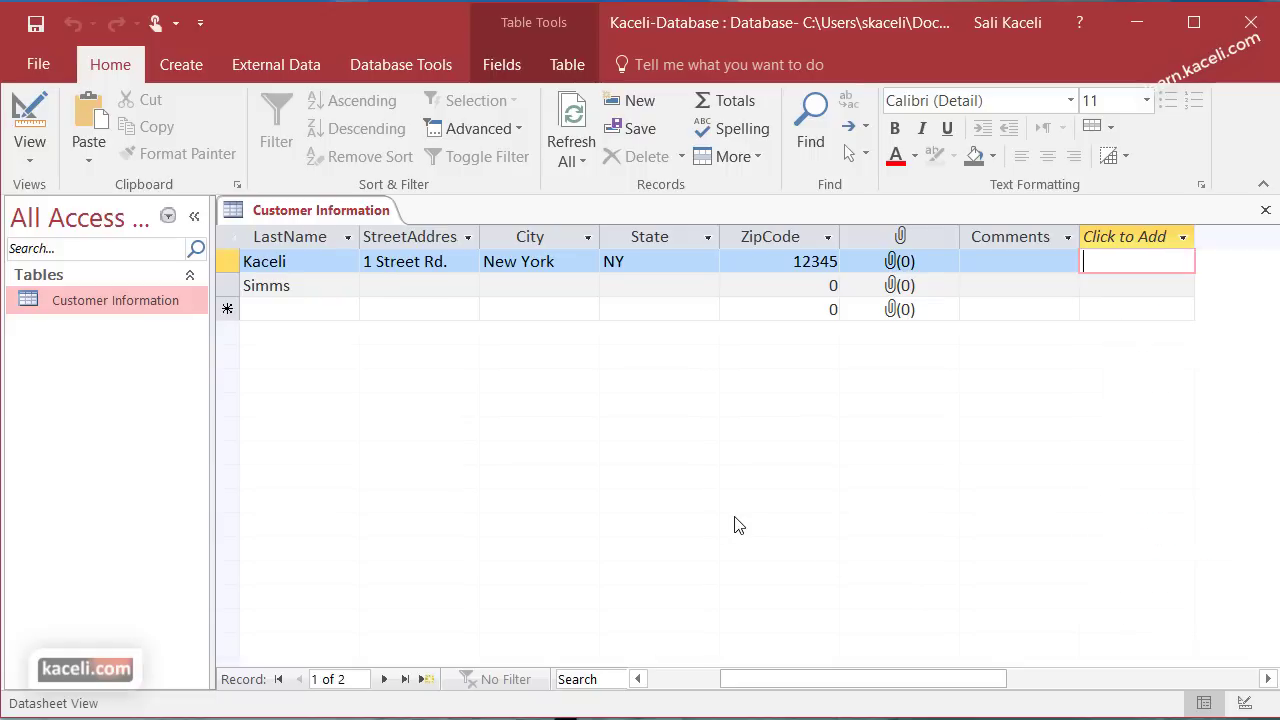
left_click(40, 118)
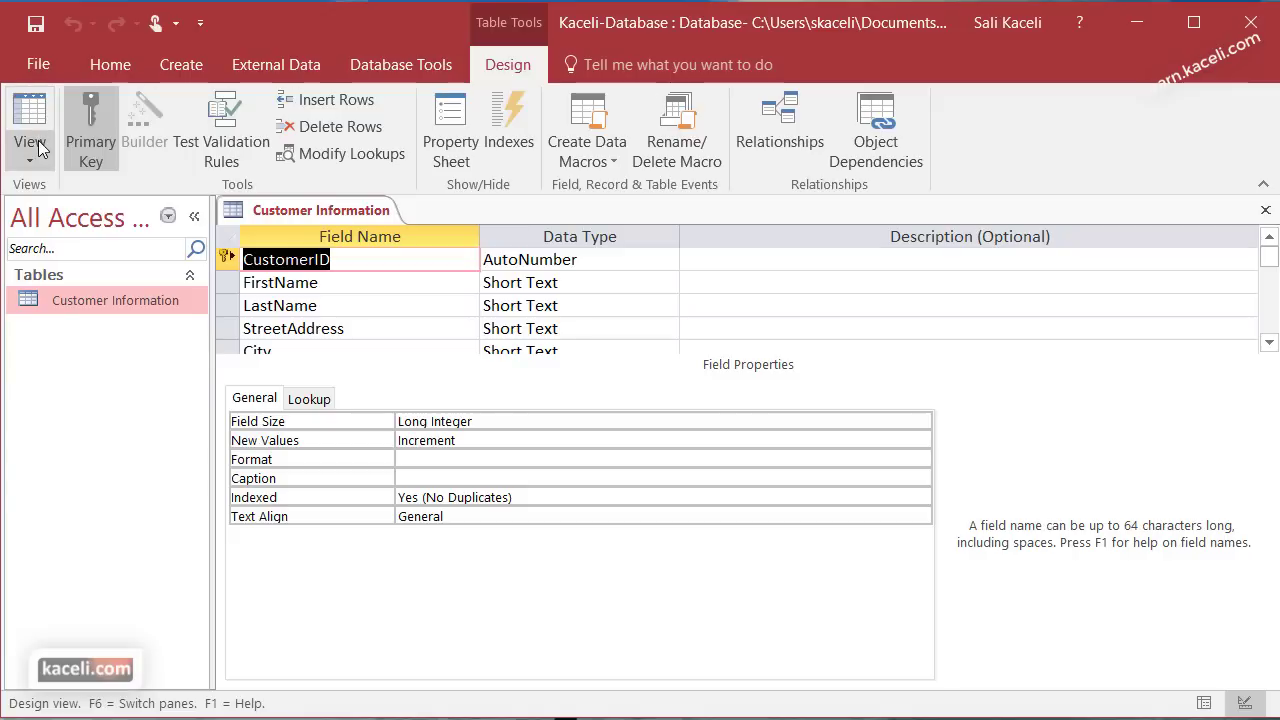
left_click(42, 150)
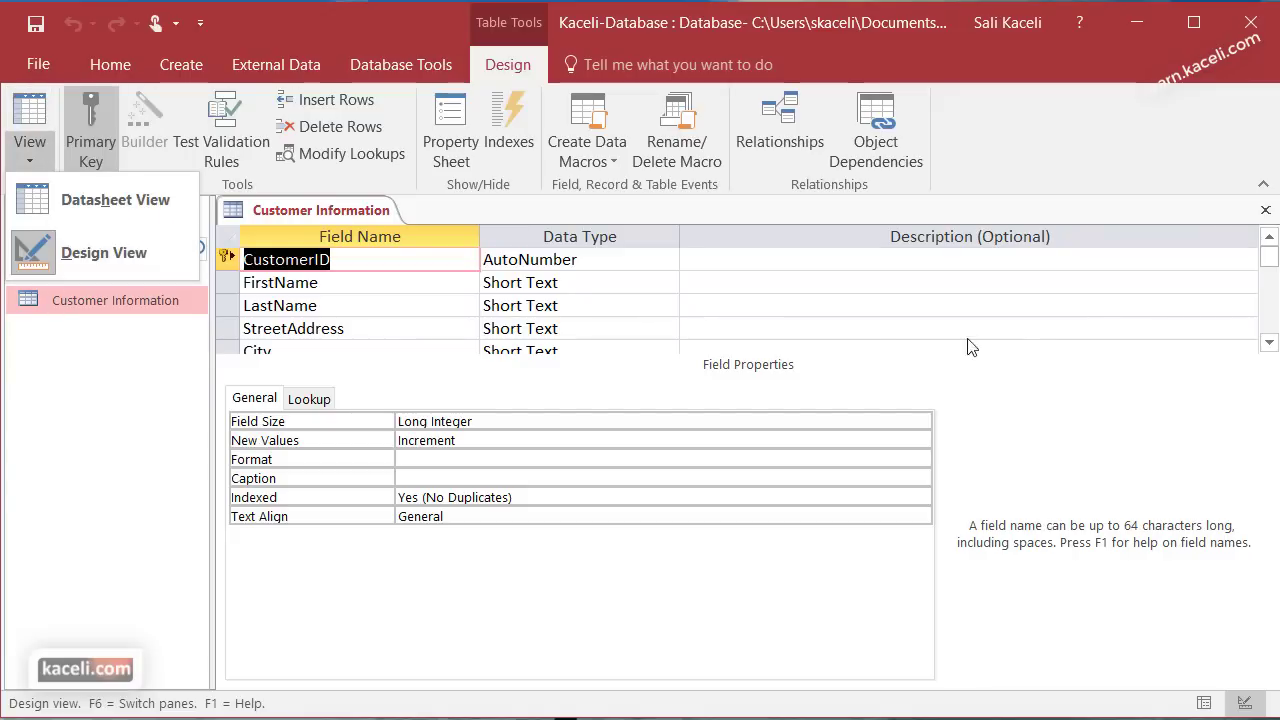
left_click(1271, 345)
left_click(1271, 345)
left_click(1271, 345)
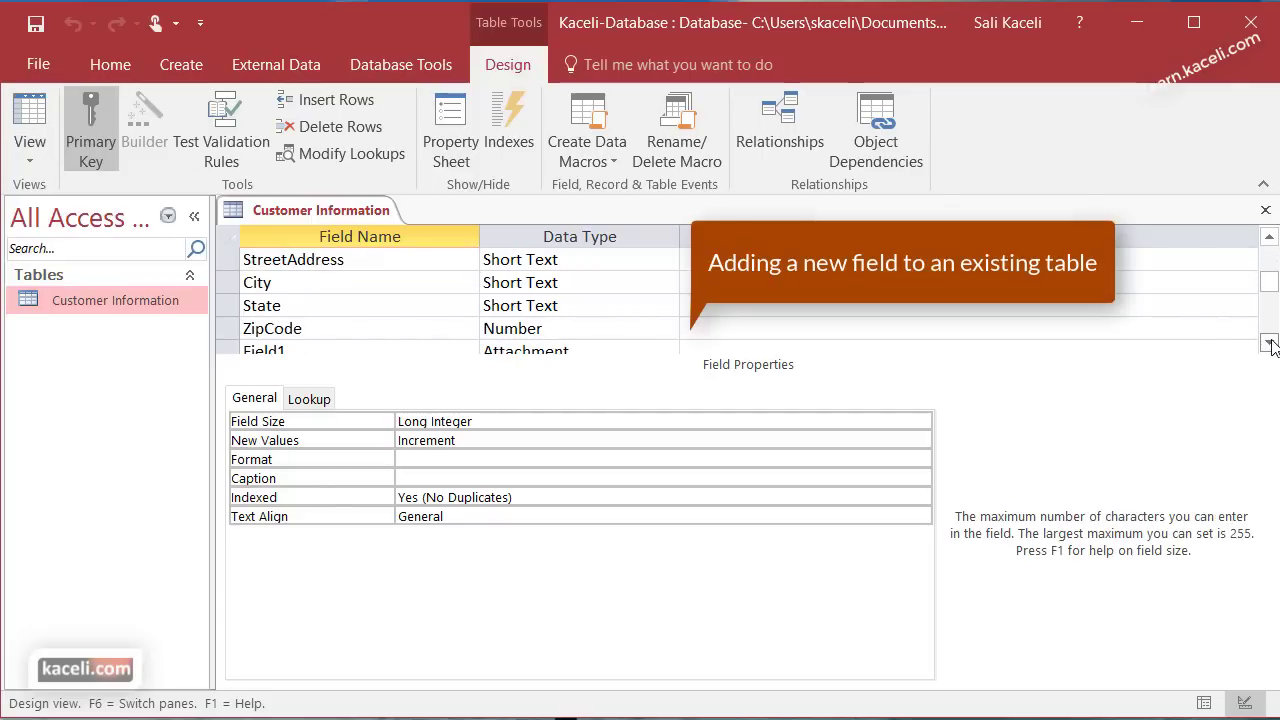
left_click(1271, 345)
left_click(1271, 345)
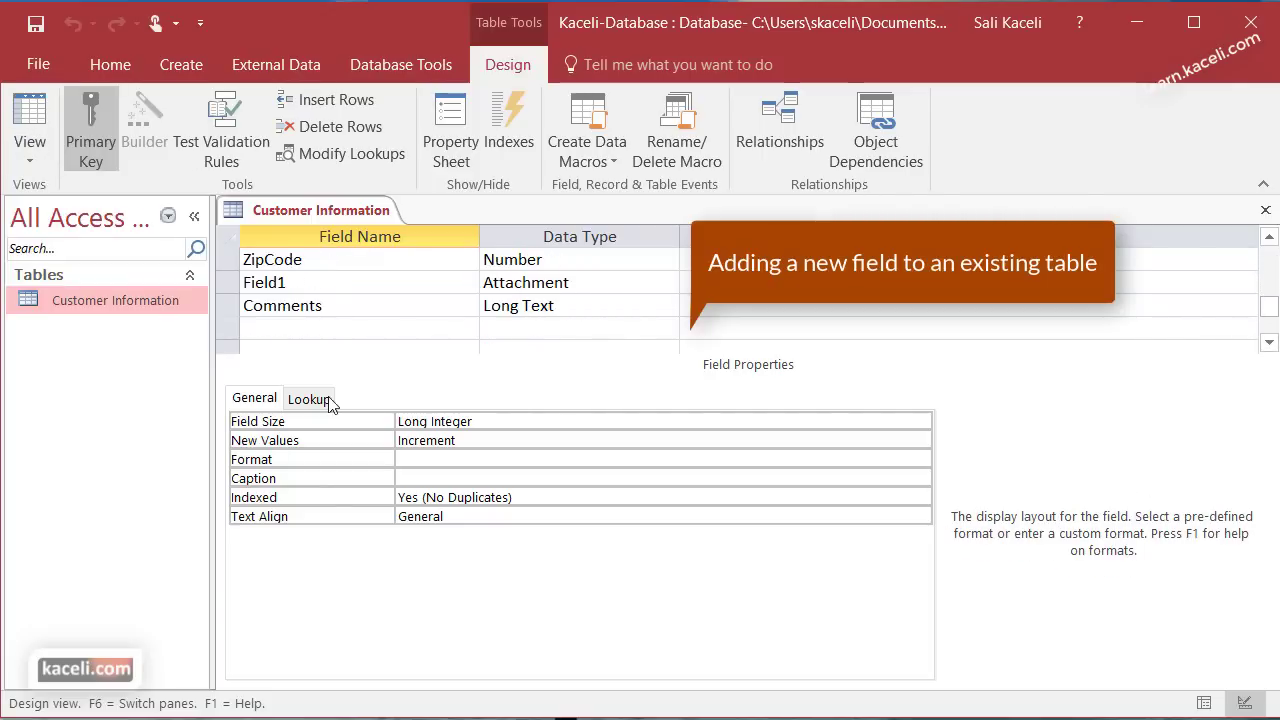
left_click(294, 329)
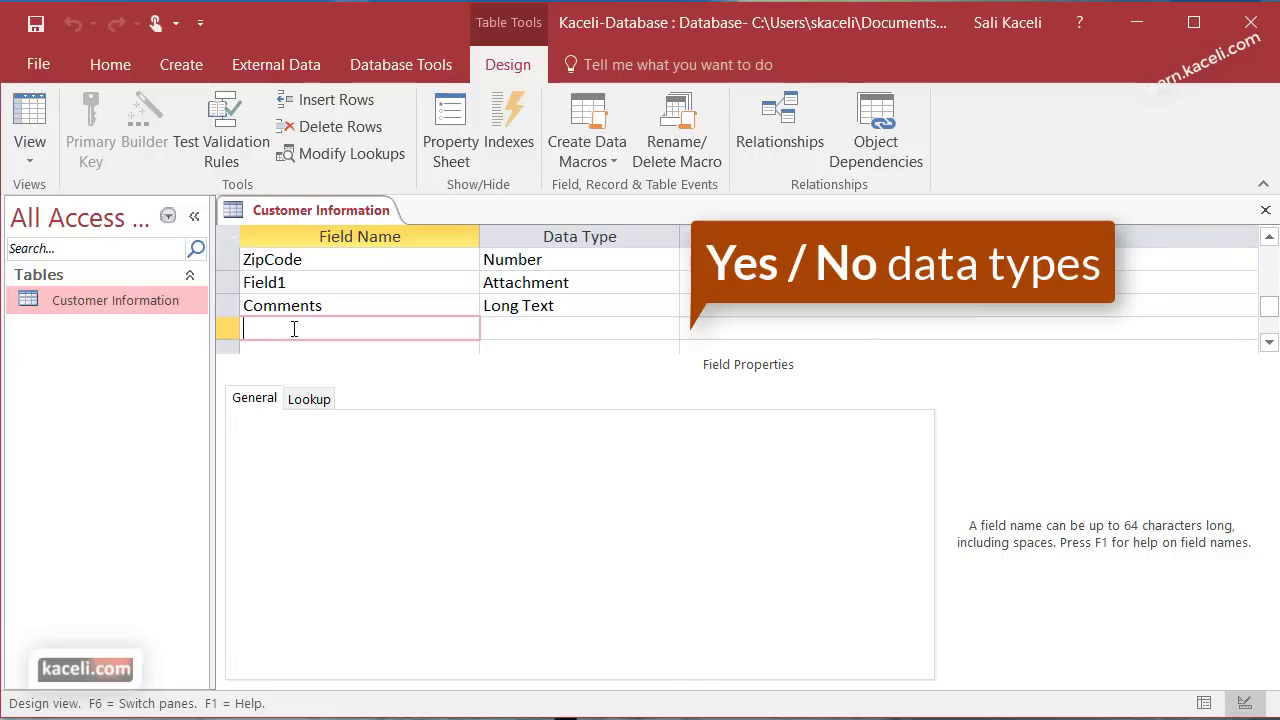
- Add a field named NewCustomer with the Yes/No data type
type("NewCustomer")
key("Tab")
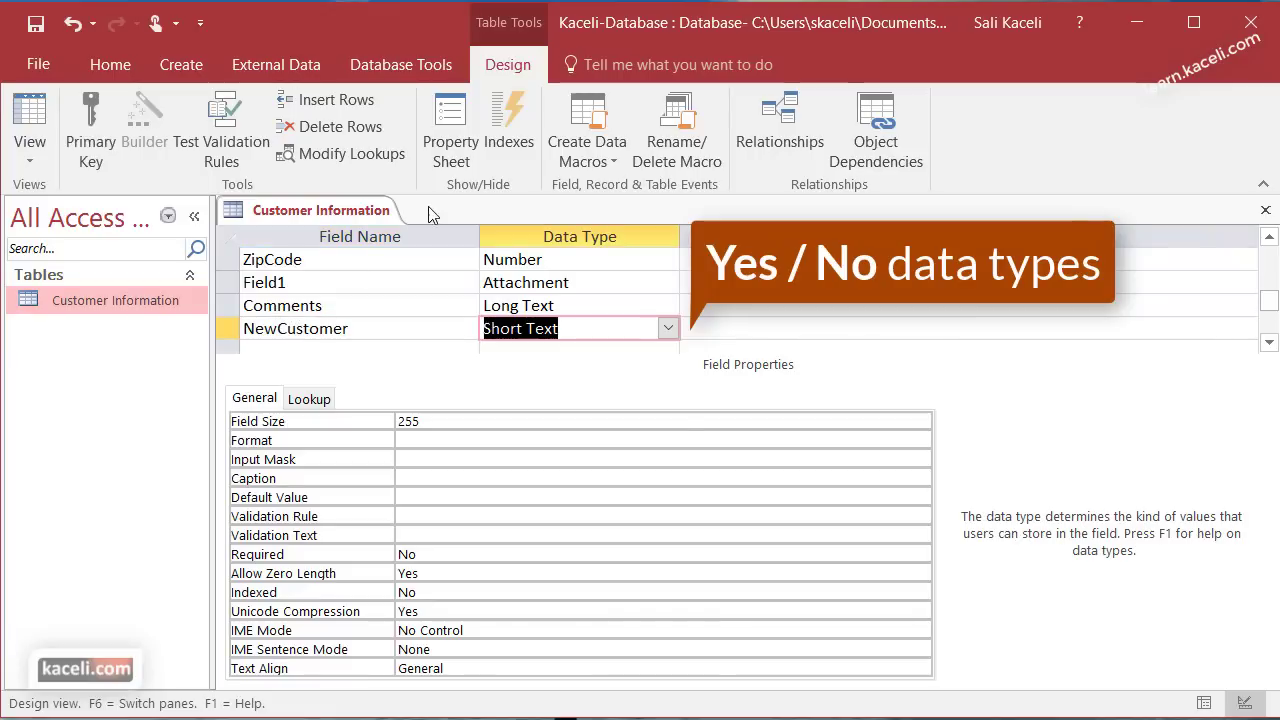
left_click(667, 329)
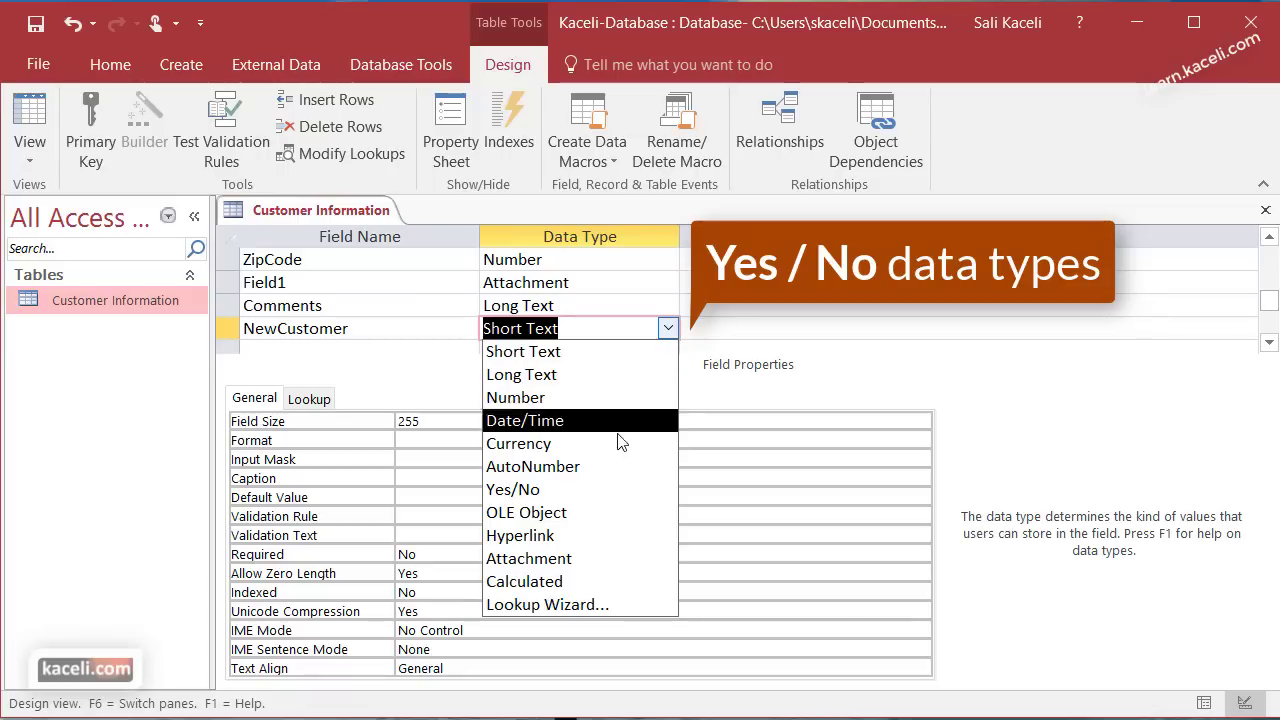
left_click(563, 496)
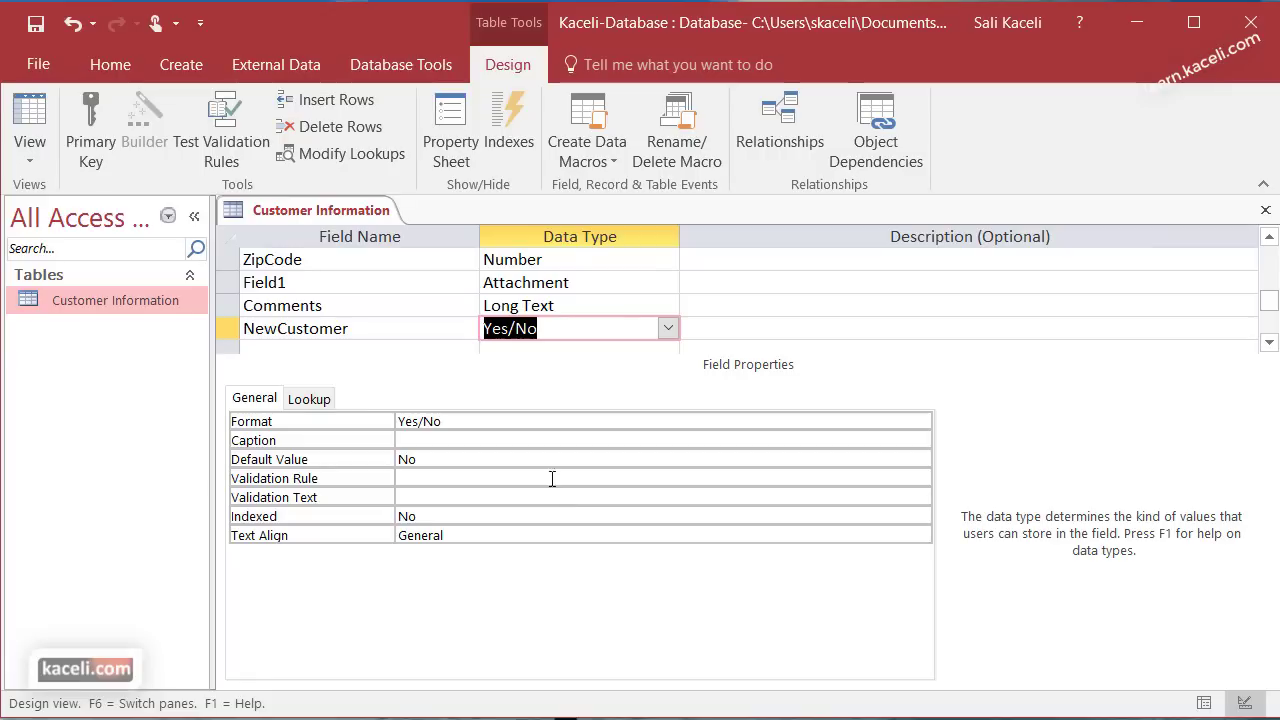
scroll(986, 395, "up", 3)
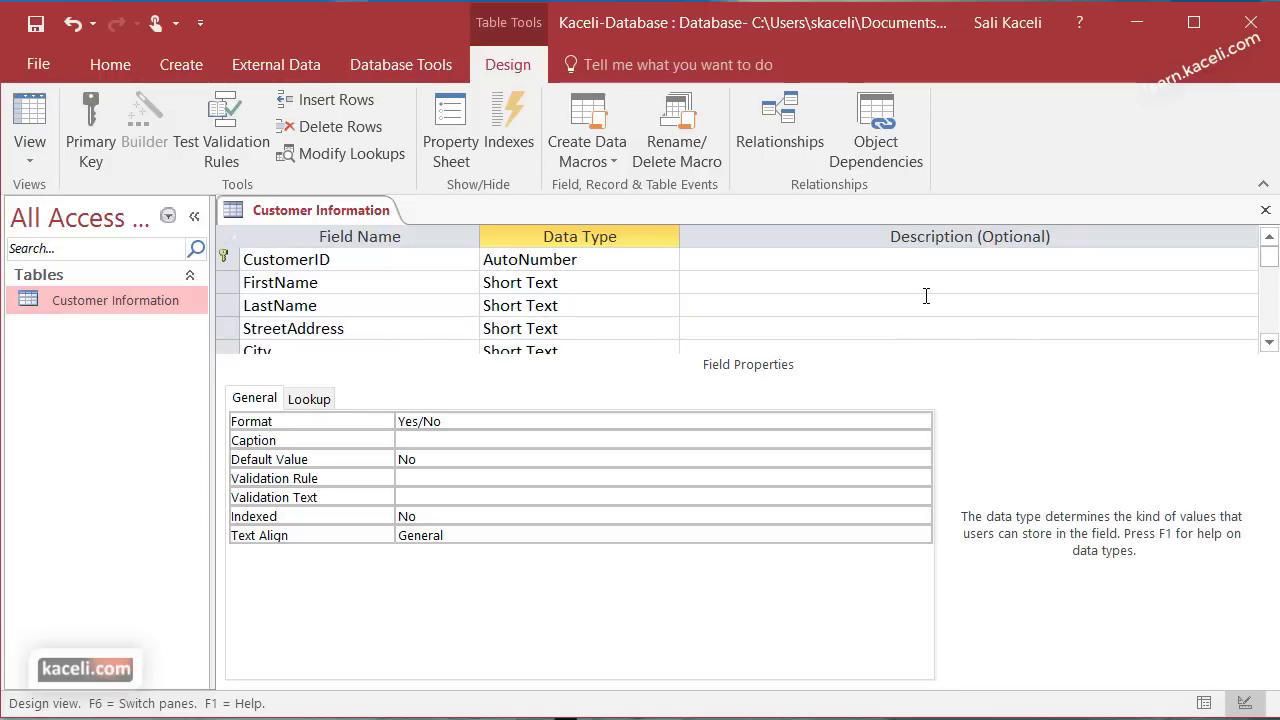
- Describe the CustomerID field as 'This is the primary key for this table'
left_click(856, 258)
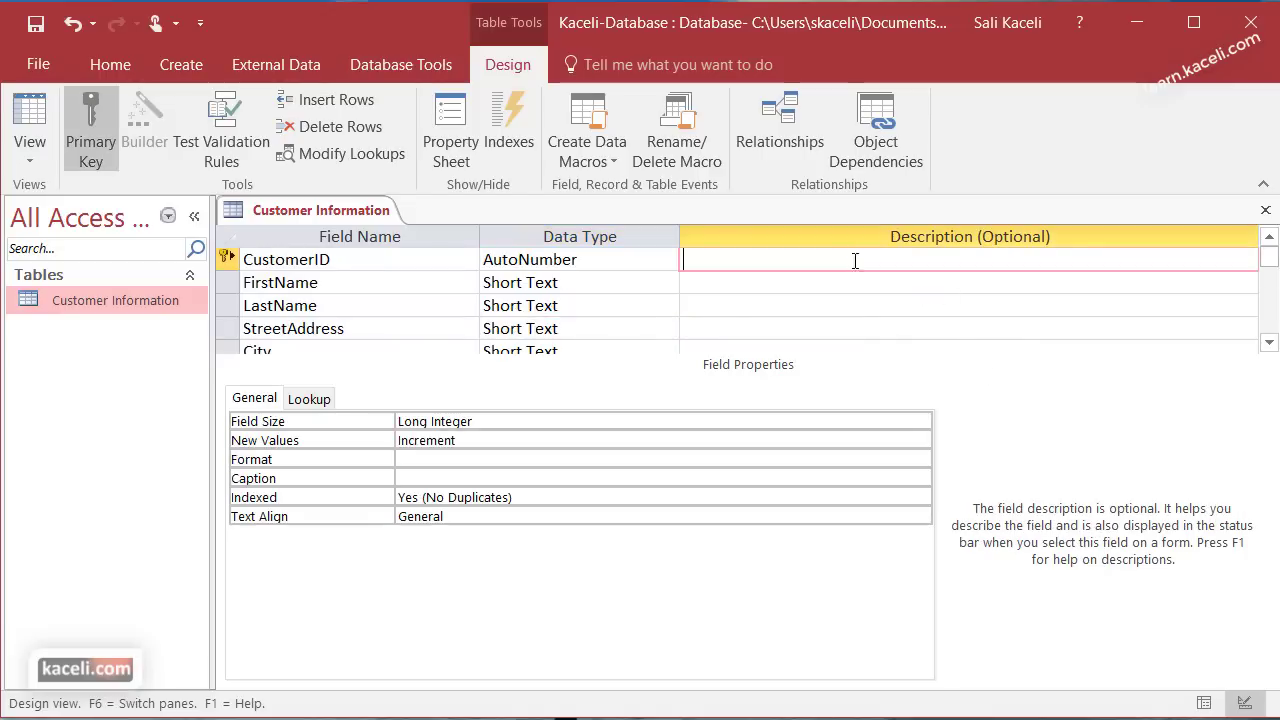
scroll(866, 287, "down", 1)
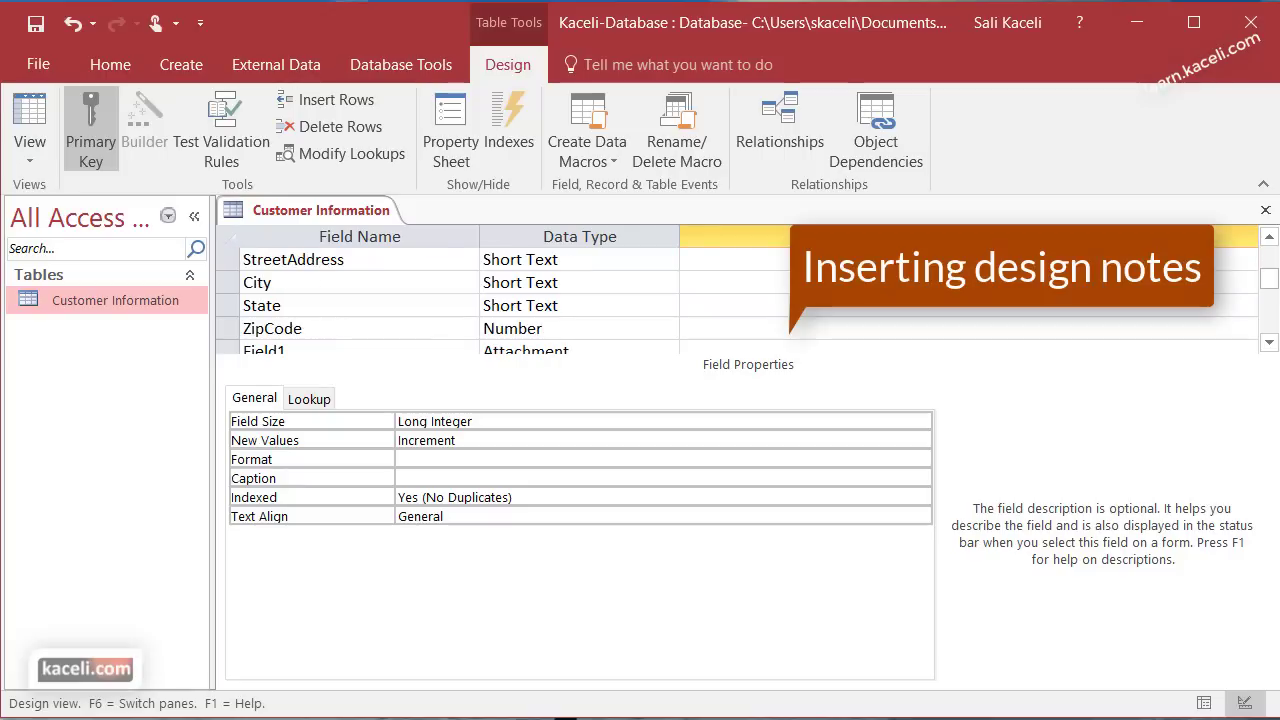
scroll(800, 330, "down", 1)
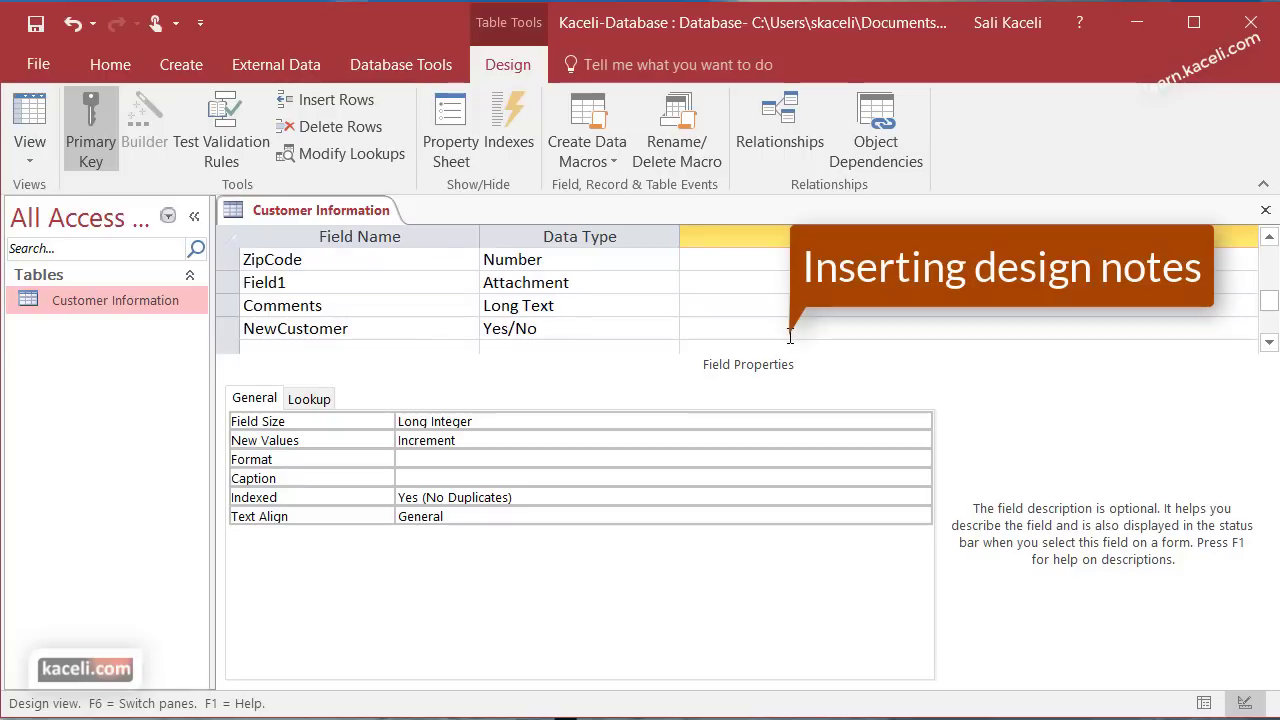
left_click(817, 320)
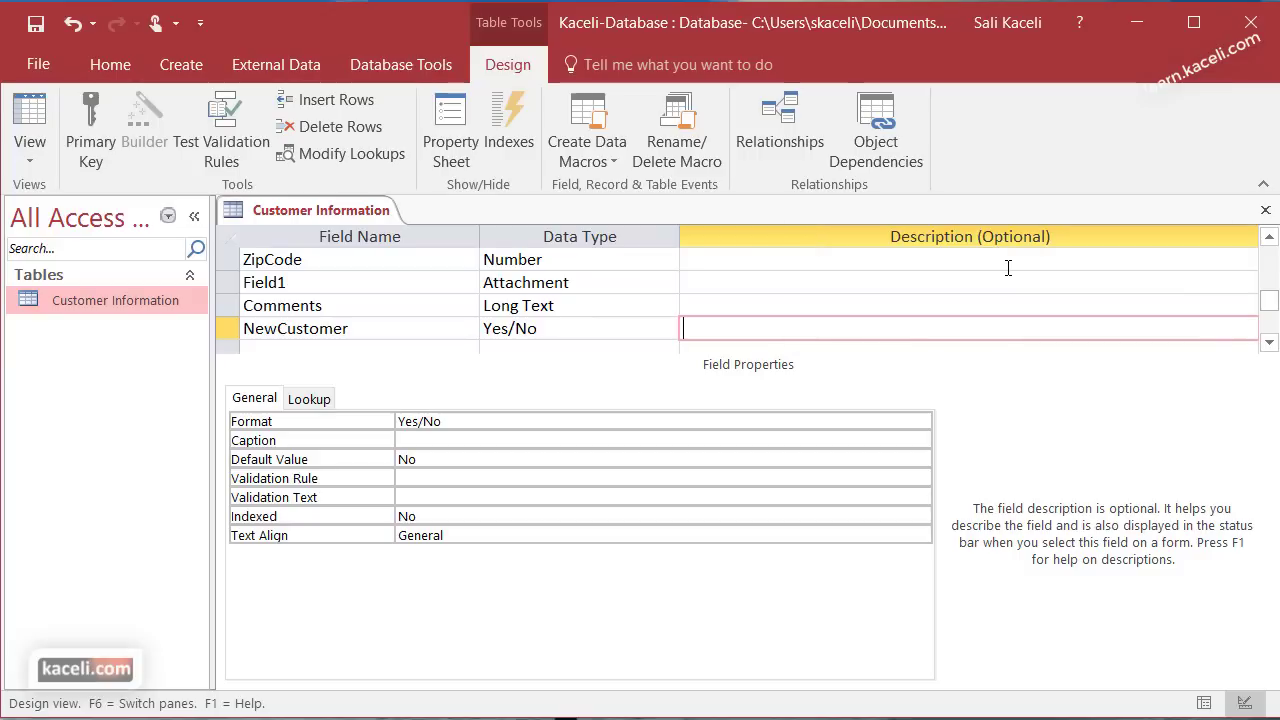
scroll(995, 280, "up", 2)
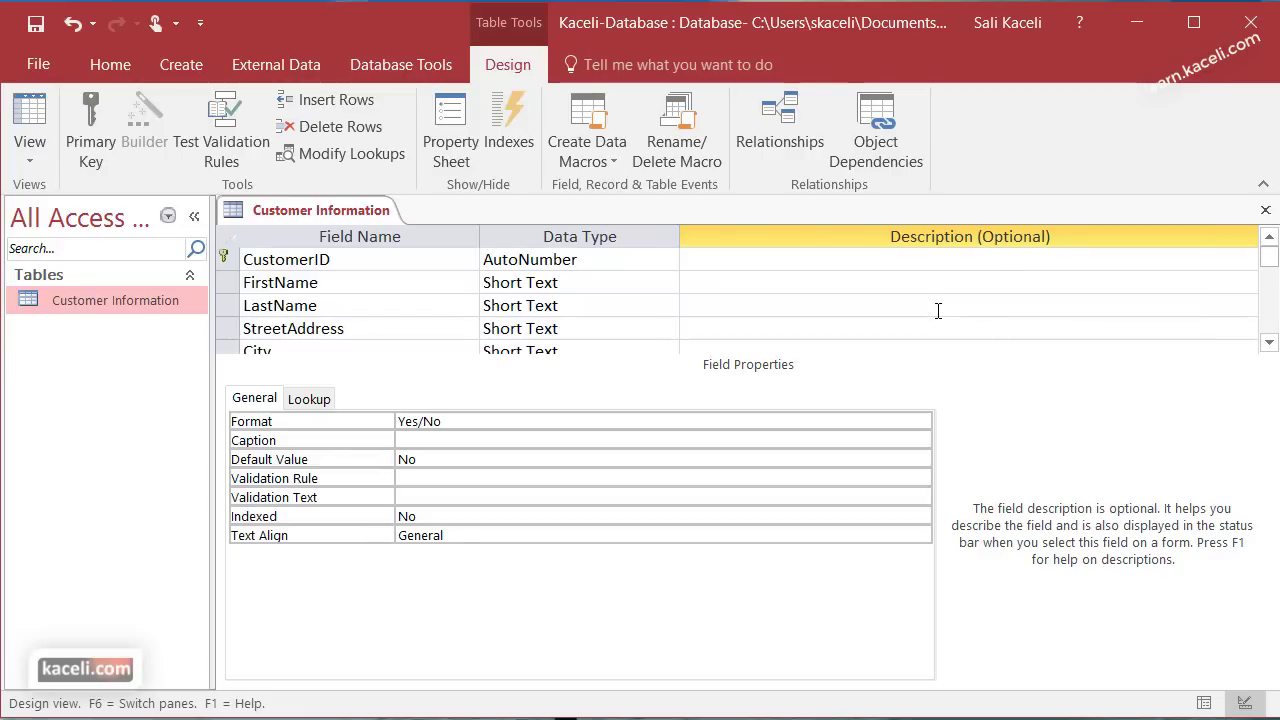
left_click(766, 263)
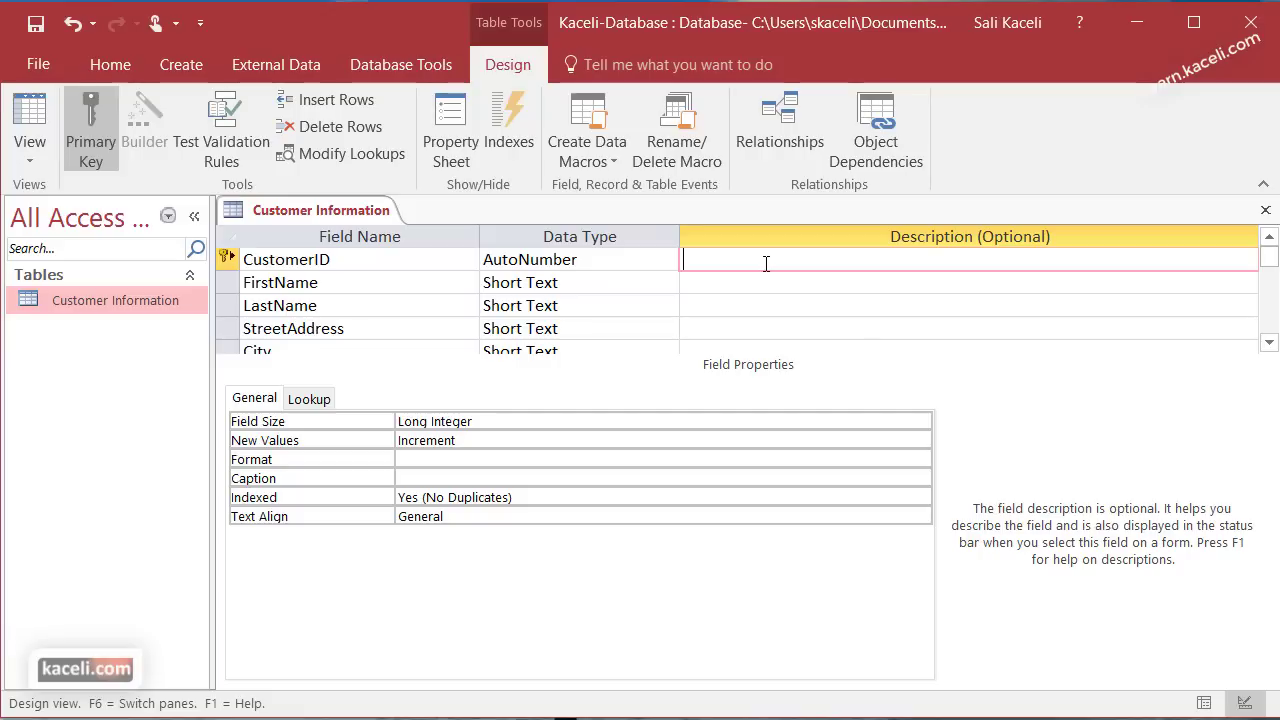
type("This is the primary key for this table")
left_click(772, 287)
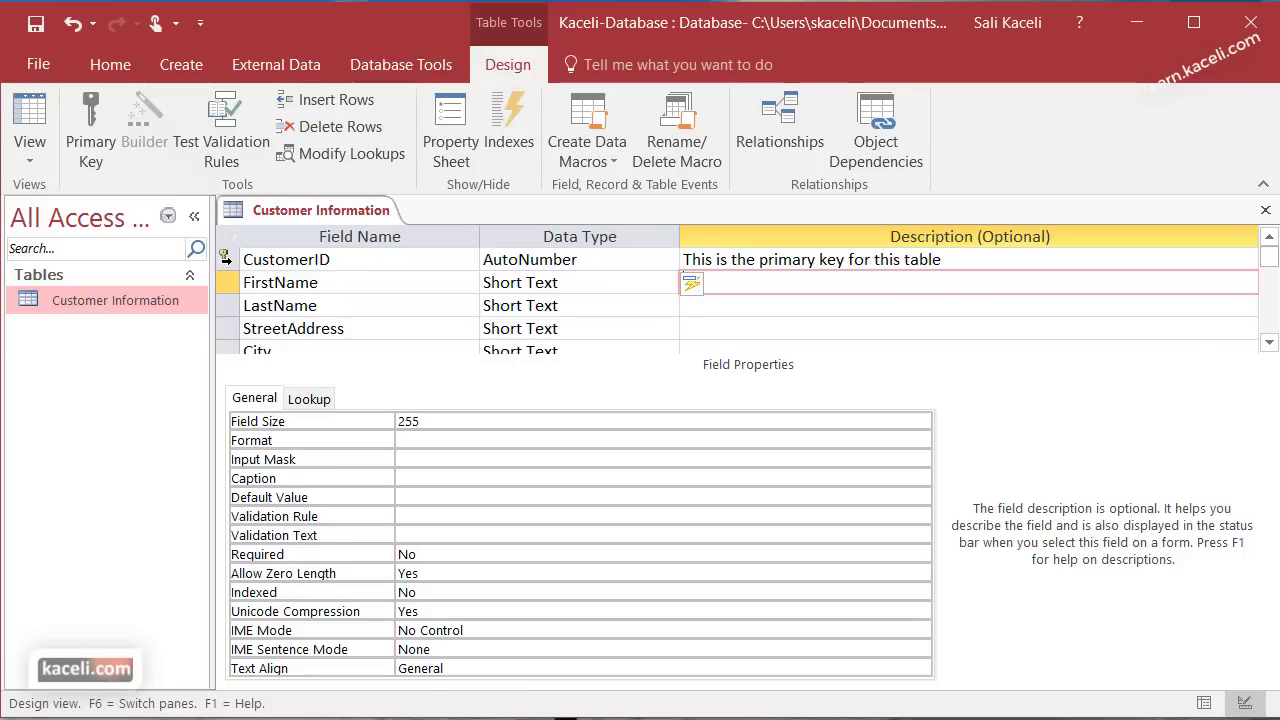
left_click(344, 260)
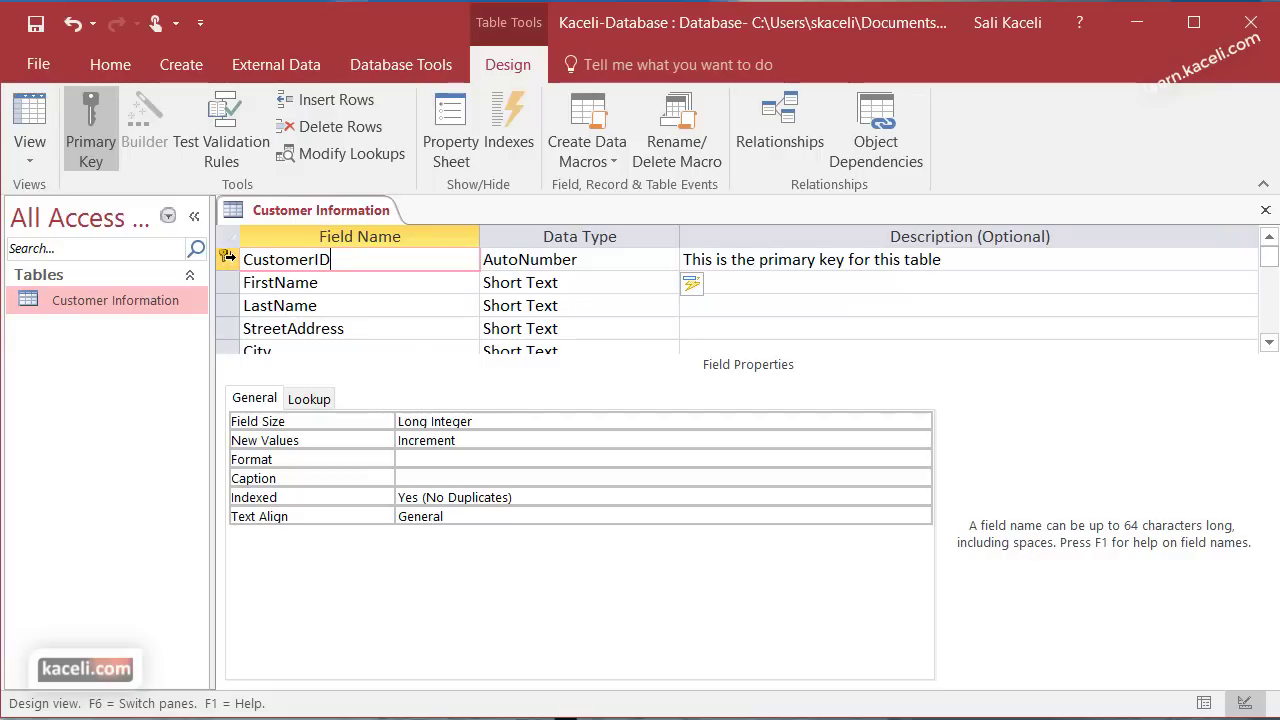
- Make FirstName the table's primary key
left_click(229, 285)
right_click(227, 284)
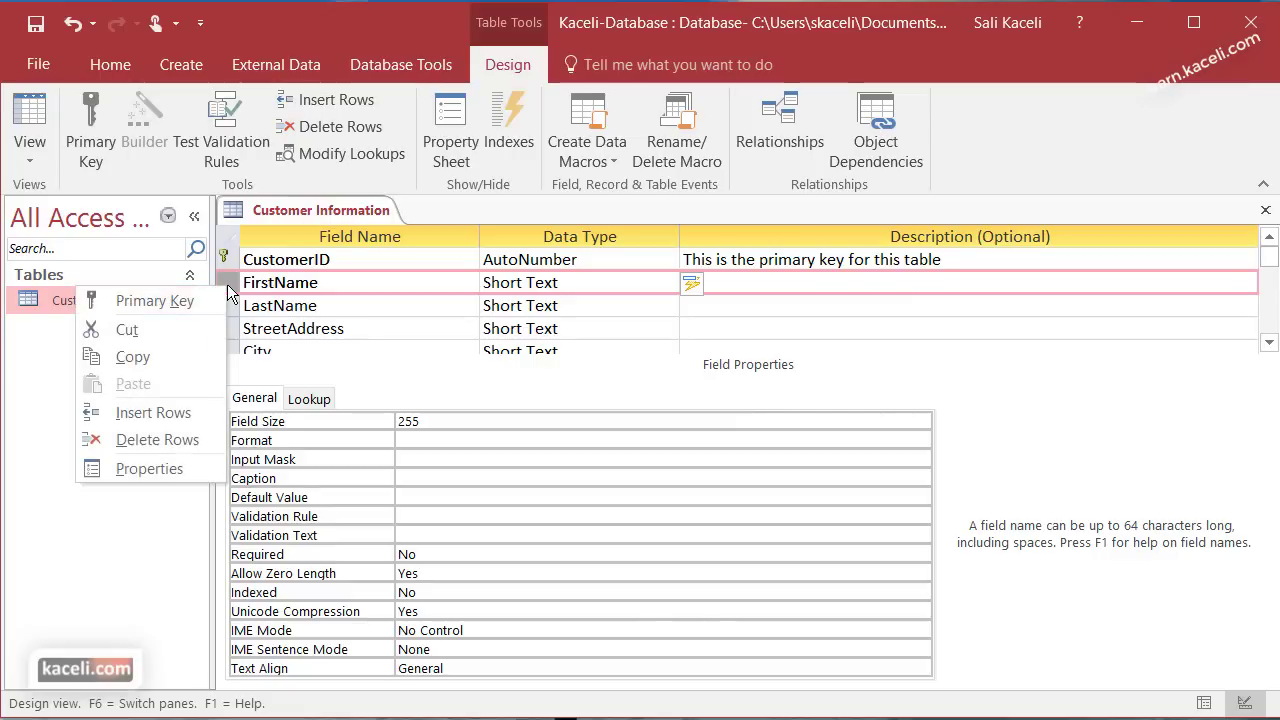
left_click(155, 301)
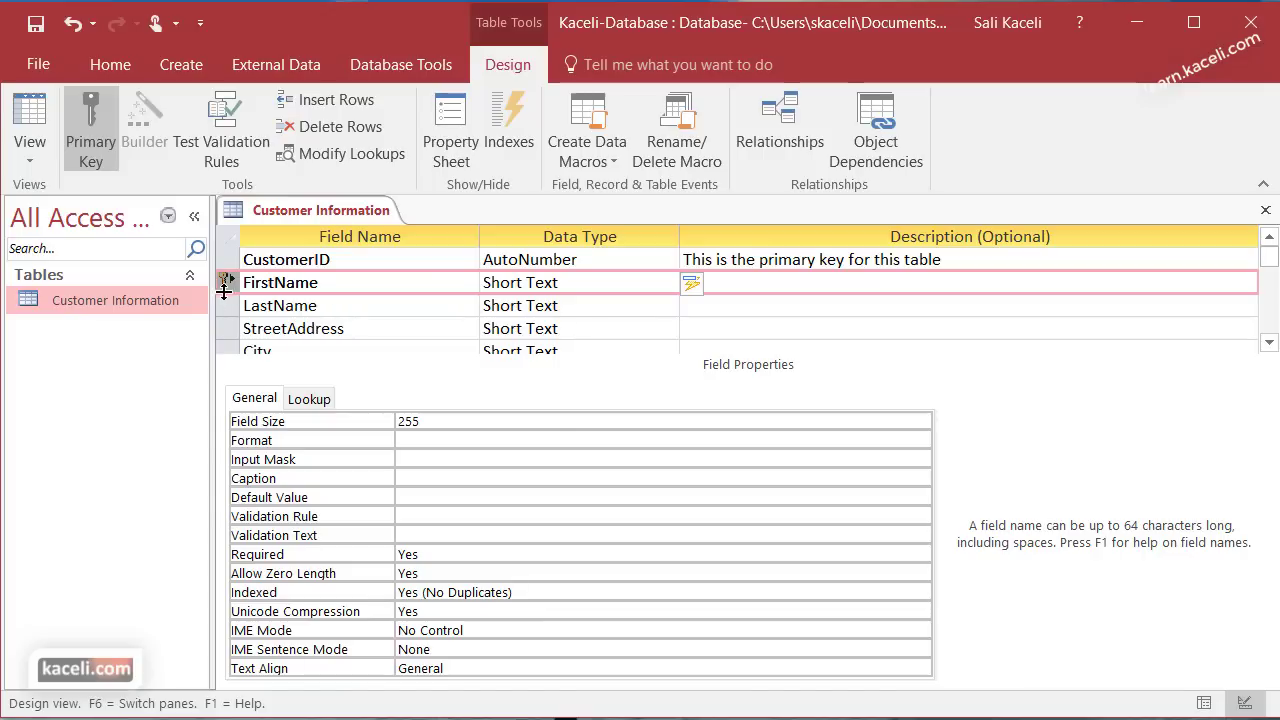
left_click(302, 305)
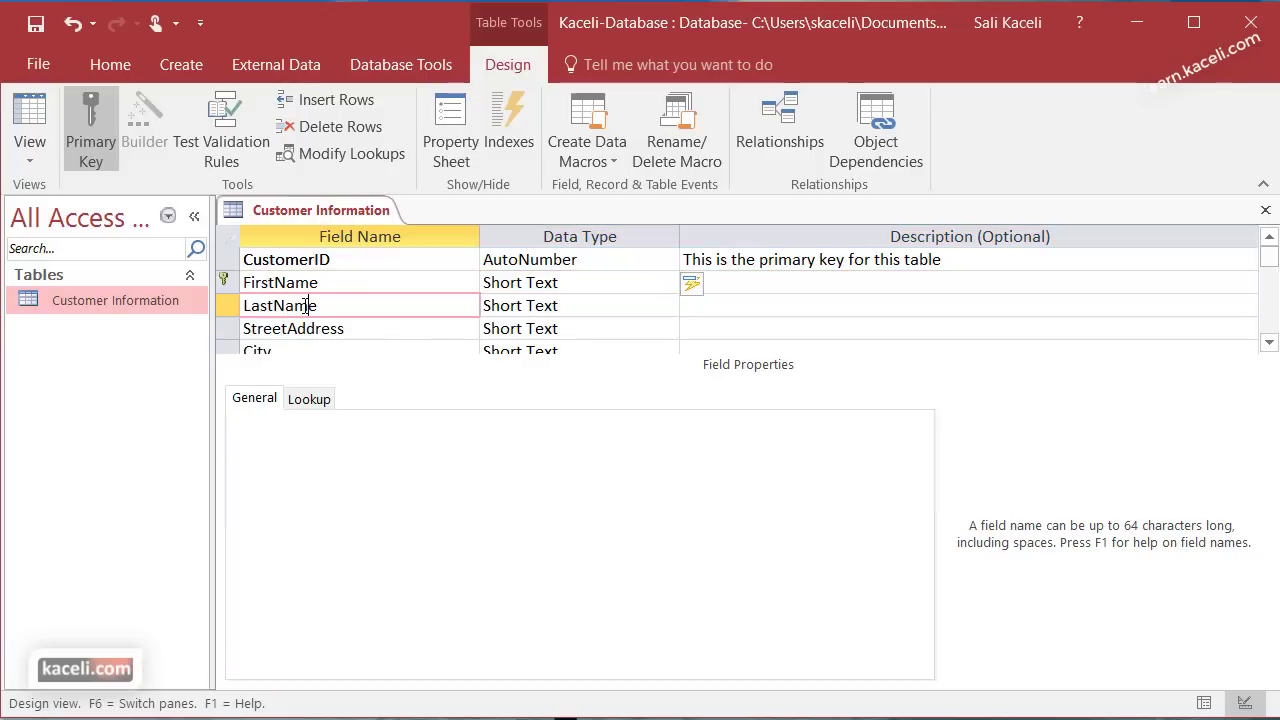
left_click(300, 283)
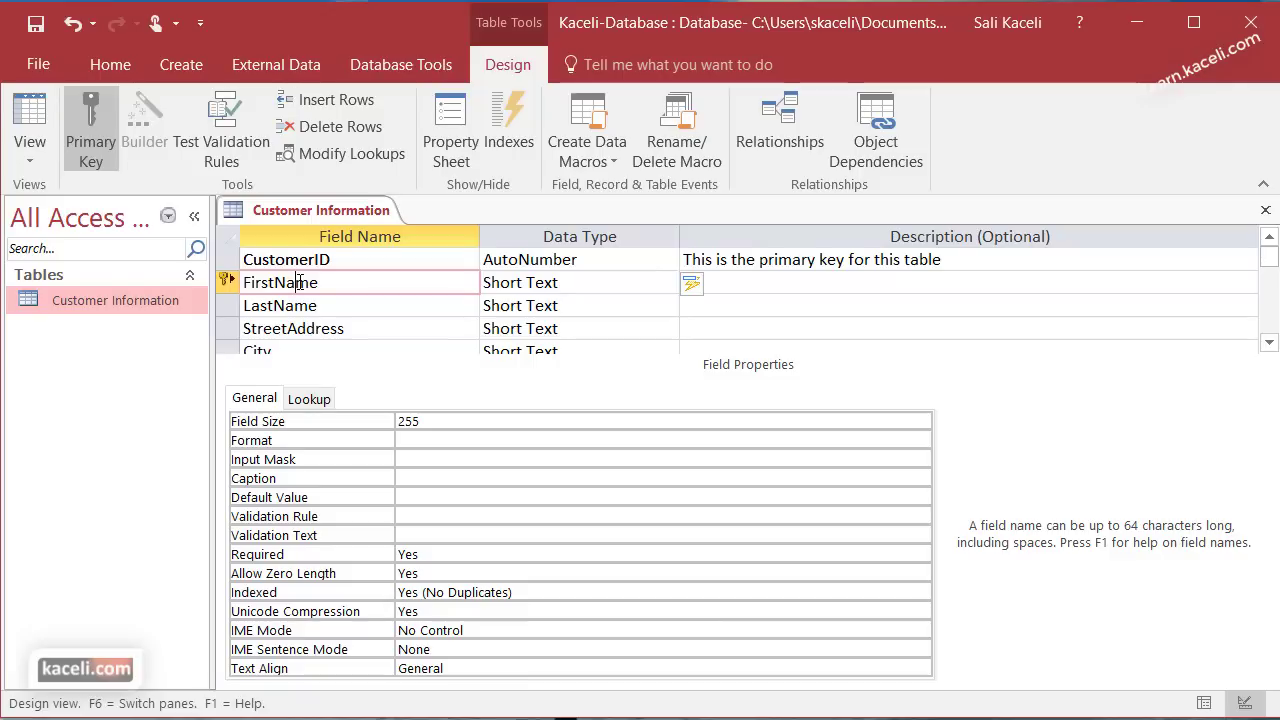
- Restore CustomerID as the primary key and close the table design
left_click(229, 260)
right_click(233, 263)
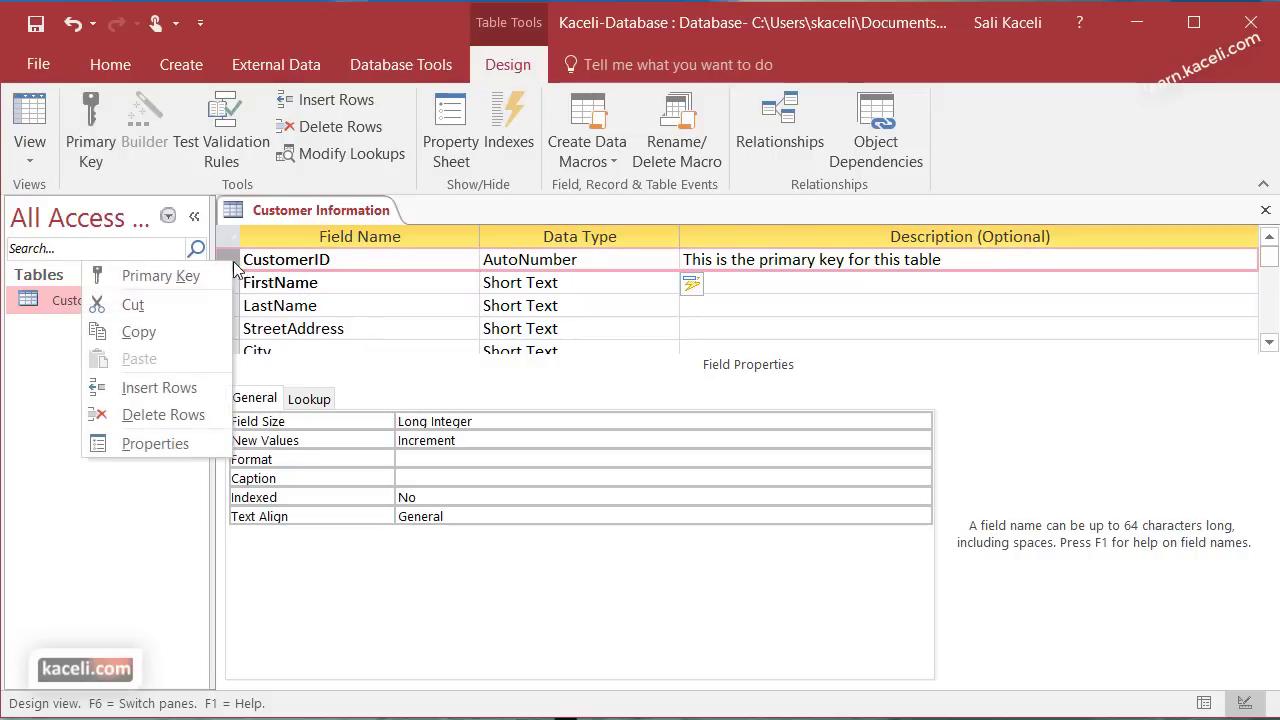
left_click(175, 276)
scroll(1263, 427, "down", 3)
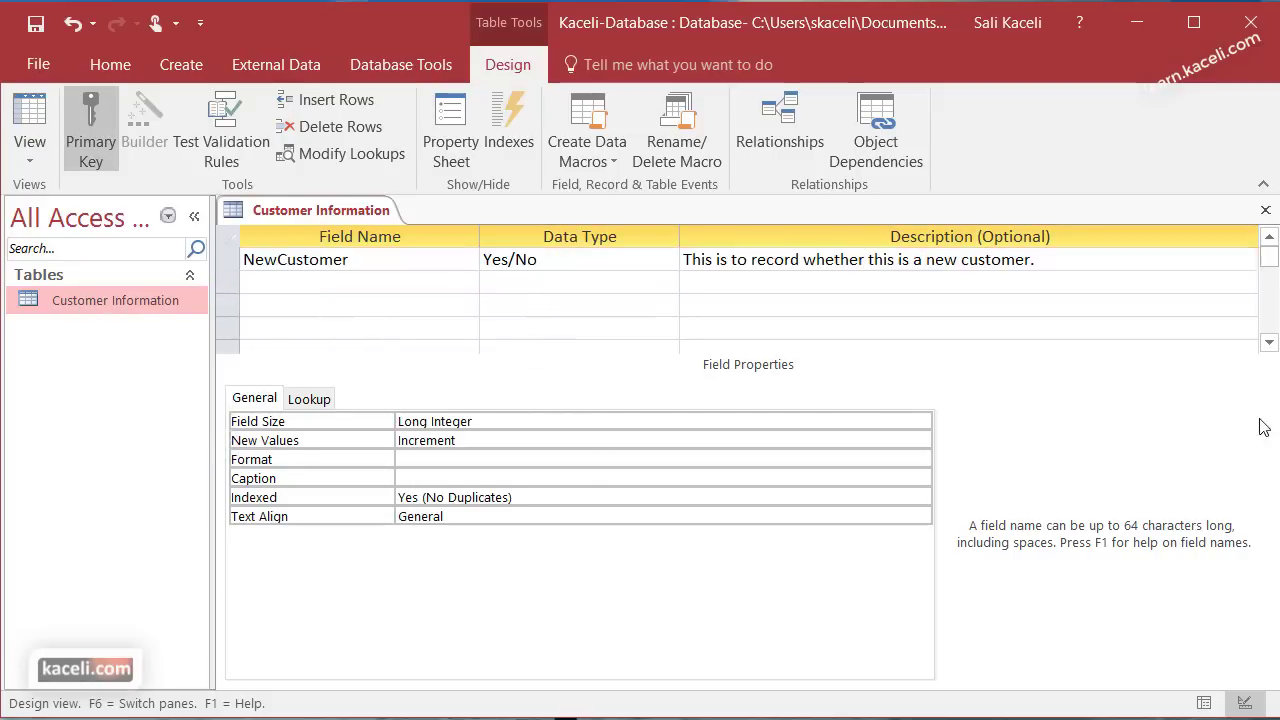
left_click(1264, 214)
- Save the design changes and view the table's two customer records in Datasheet view
left_click(876, 598)
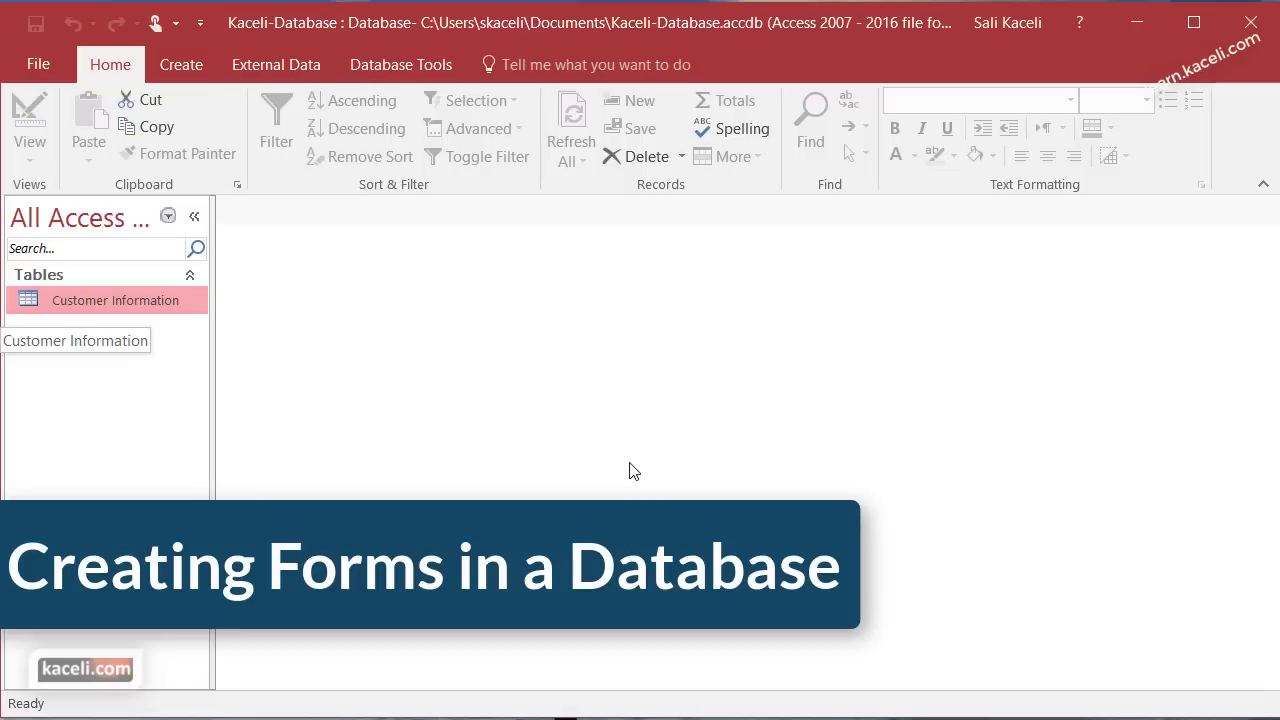
double_click(115, 302)
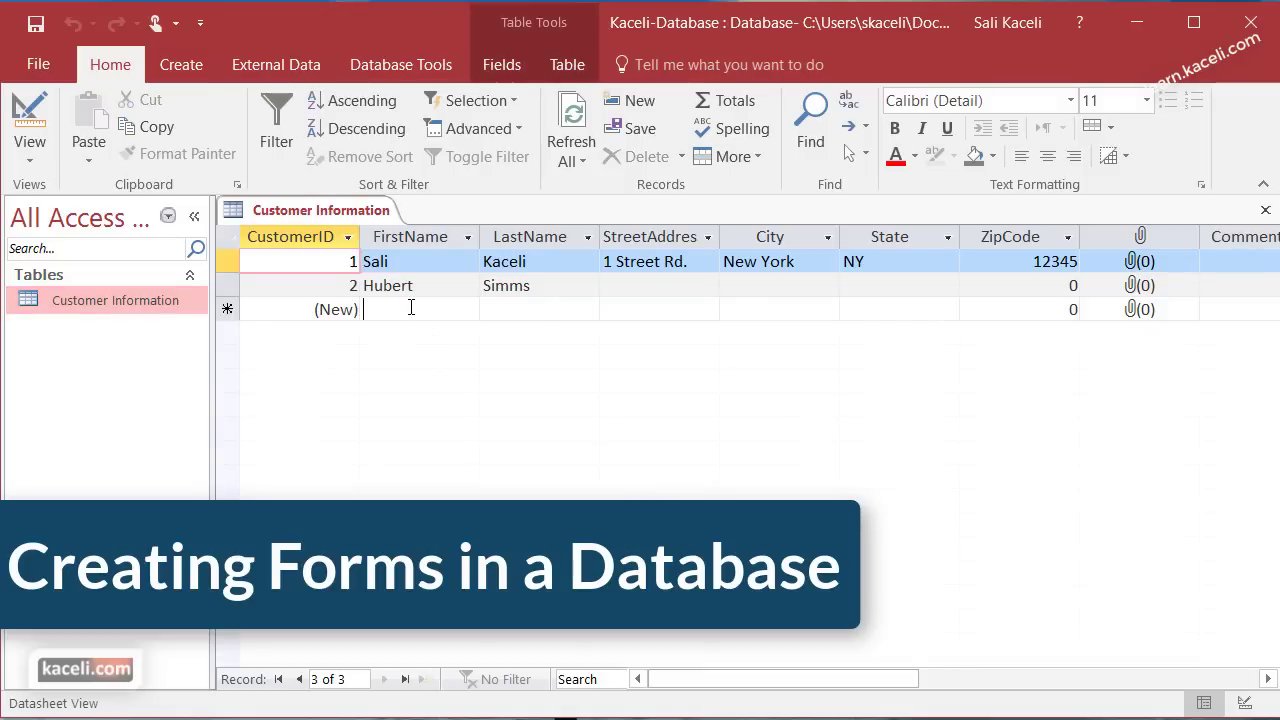
left_click(411, 308)
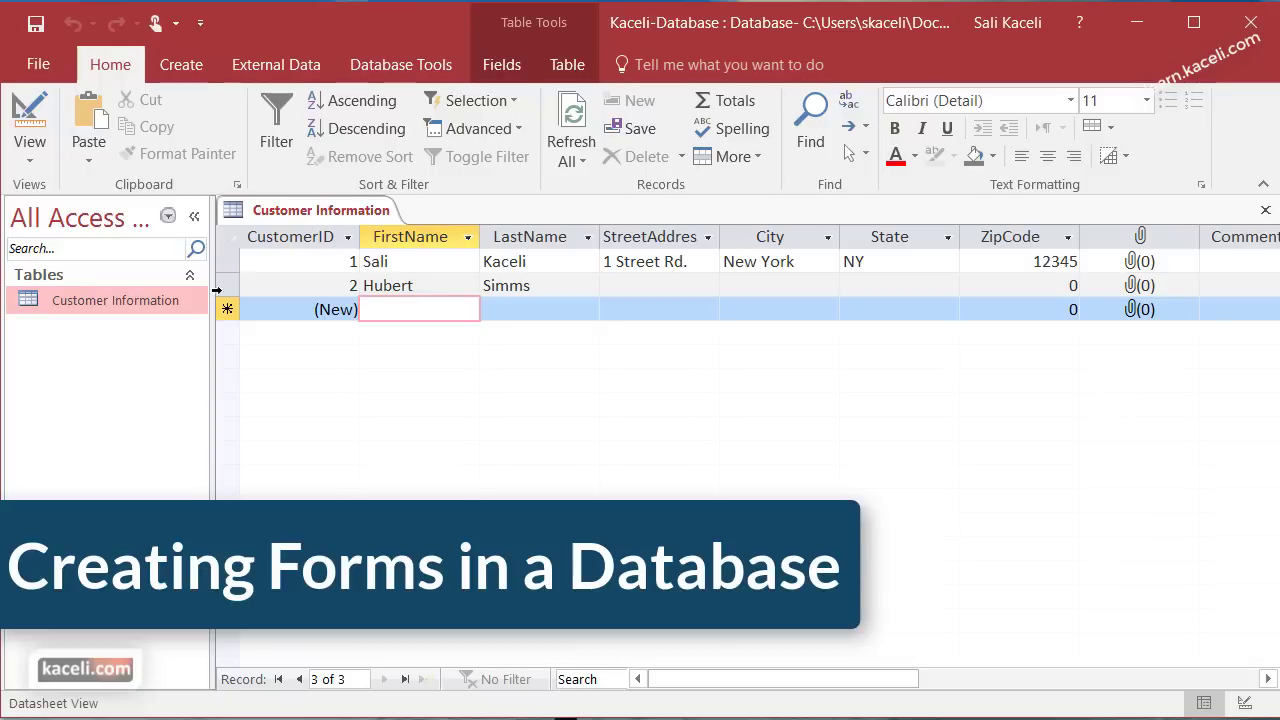
left_click(170, 67)
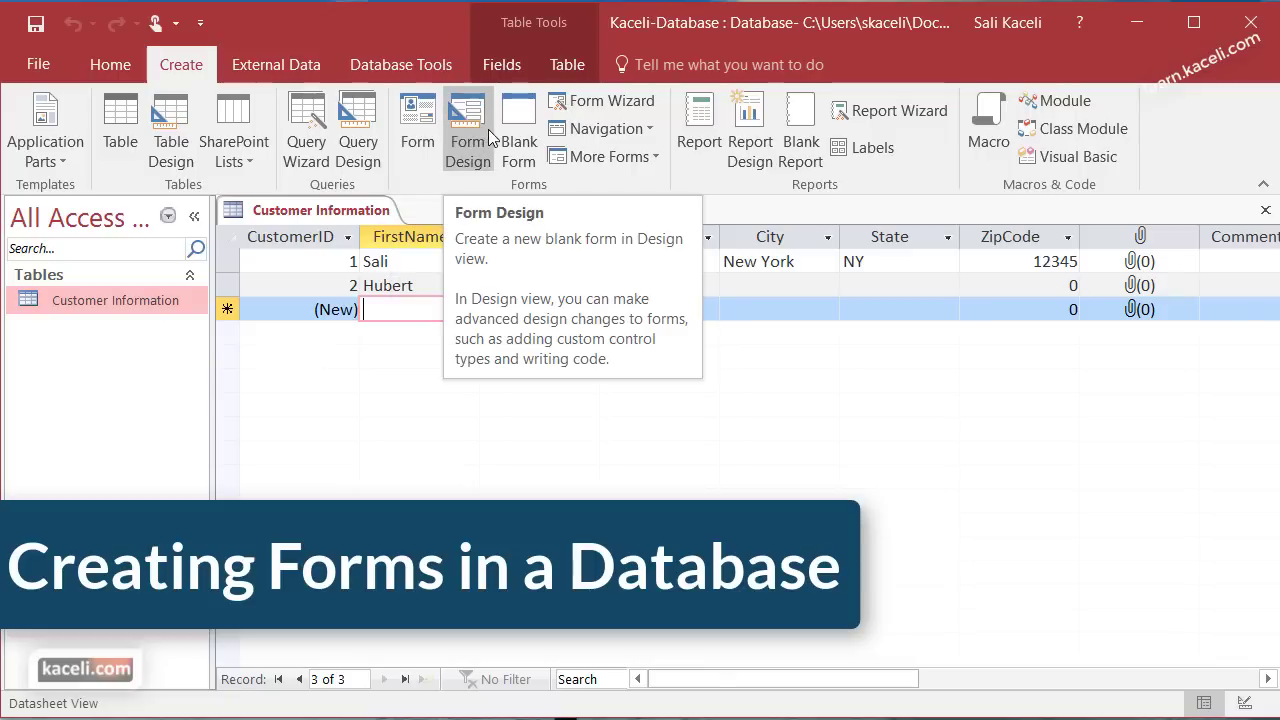
- Run the Form Wizard on Table: Customer Information, including all of its fields
left_click(603, 106)
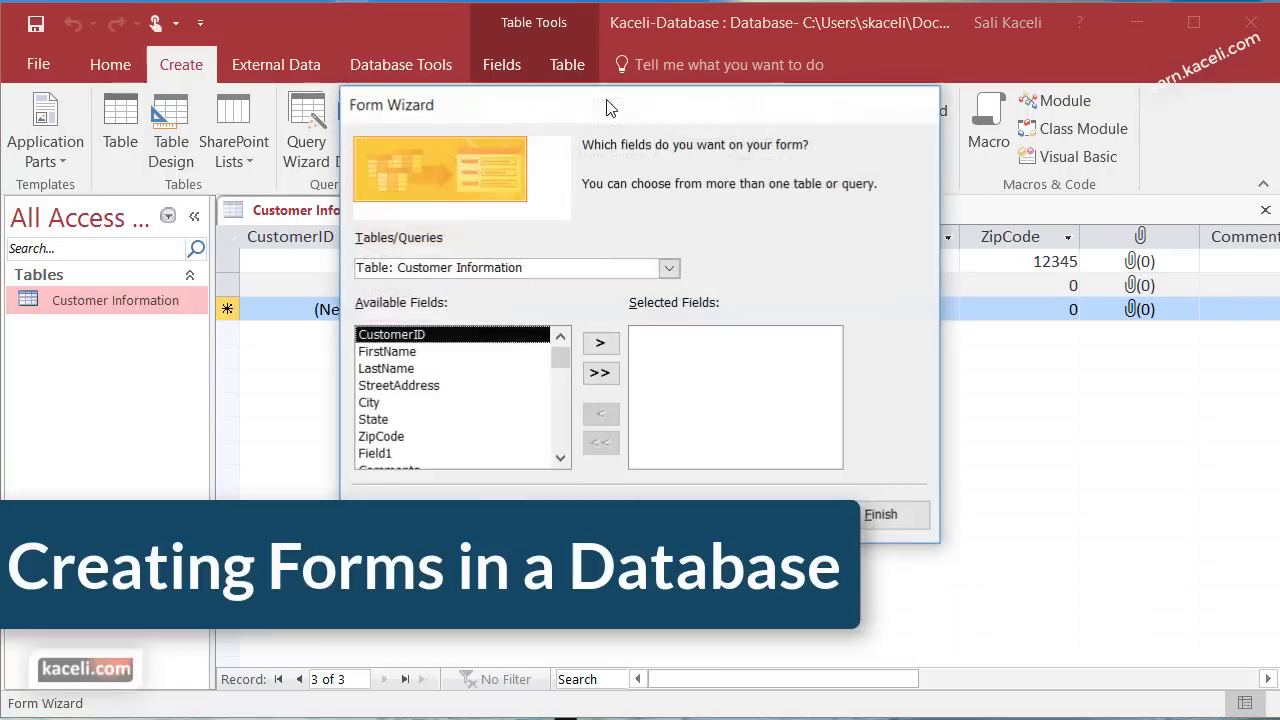
left_click(670, 272)
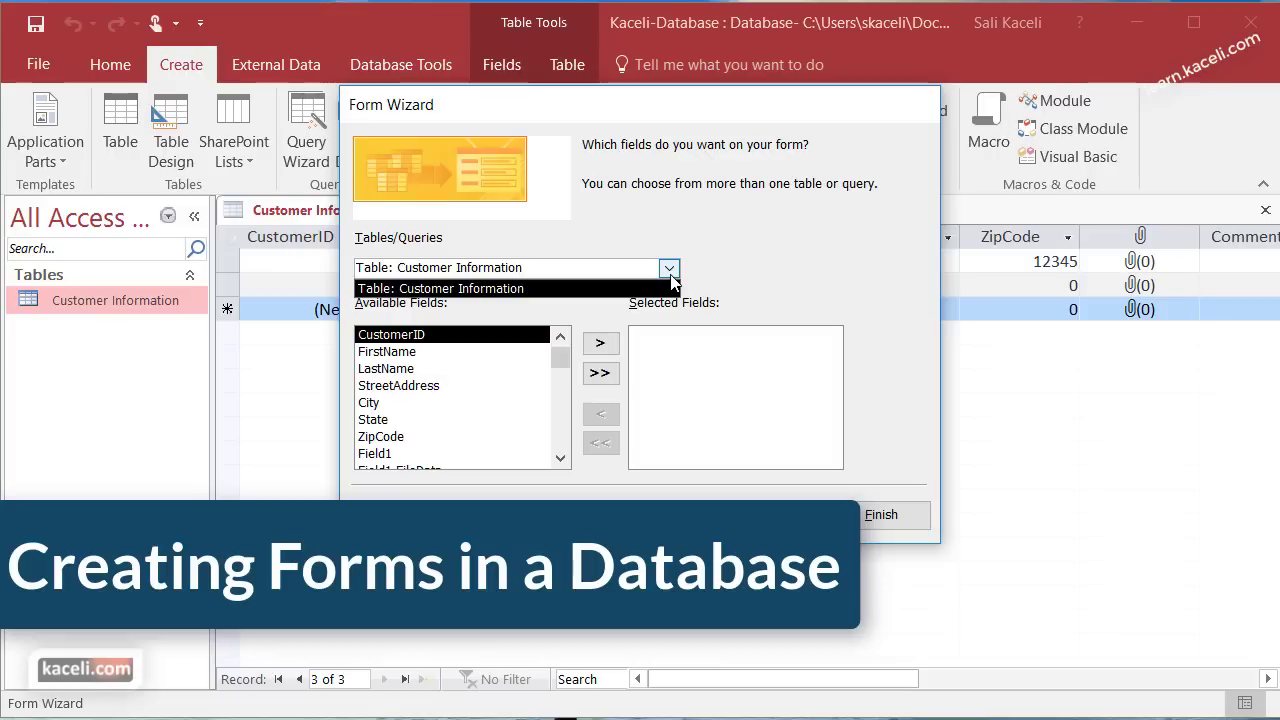
left_click(672, 280)
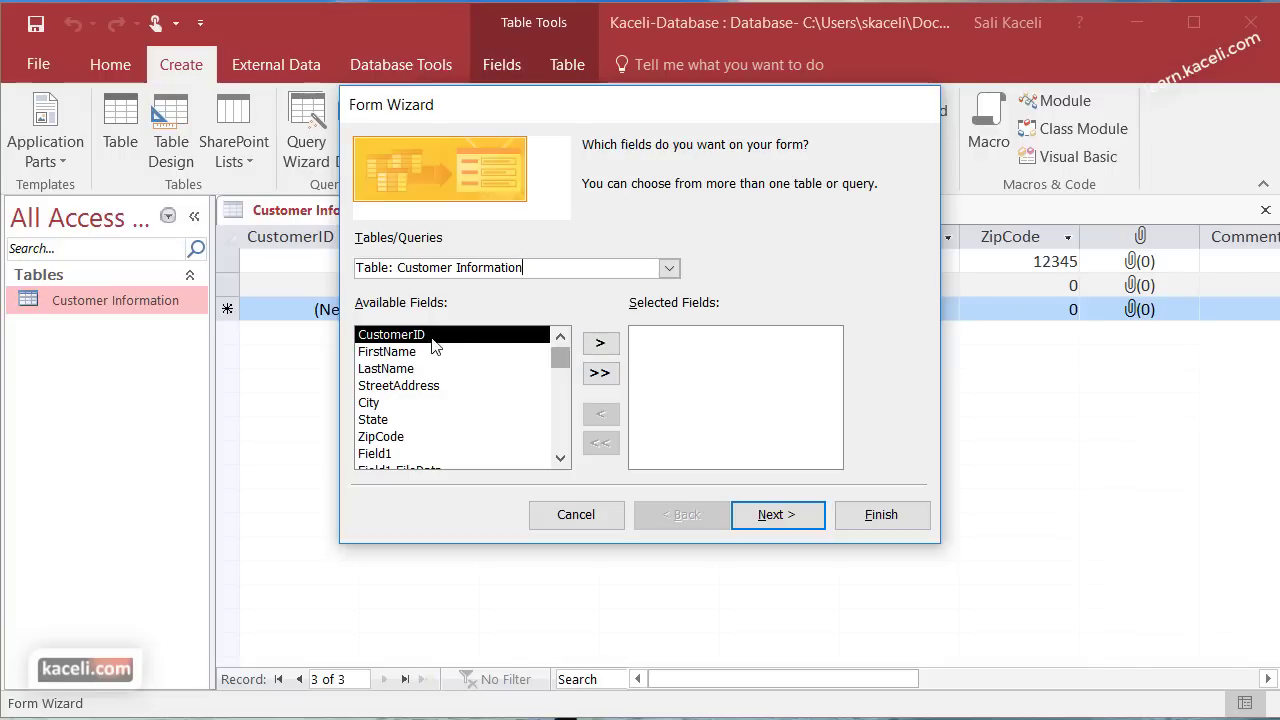
left_click(600, 345)
left_click(600, 345)
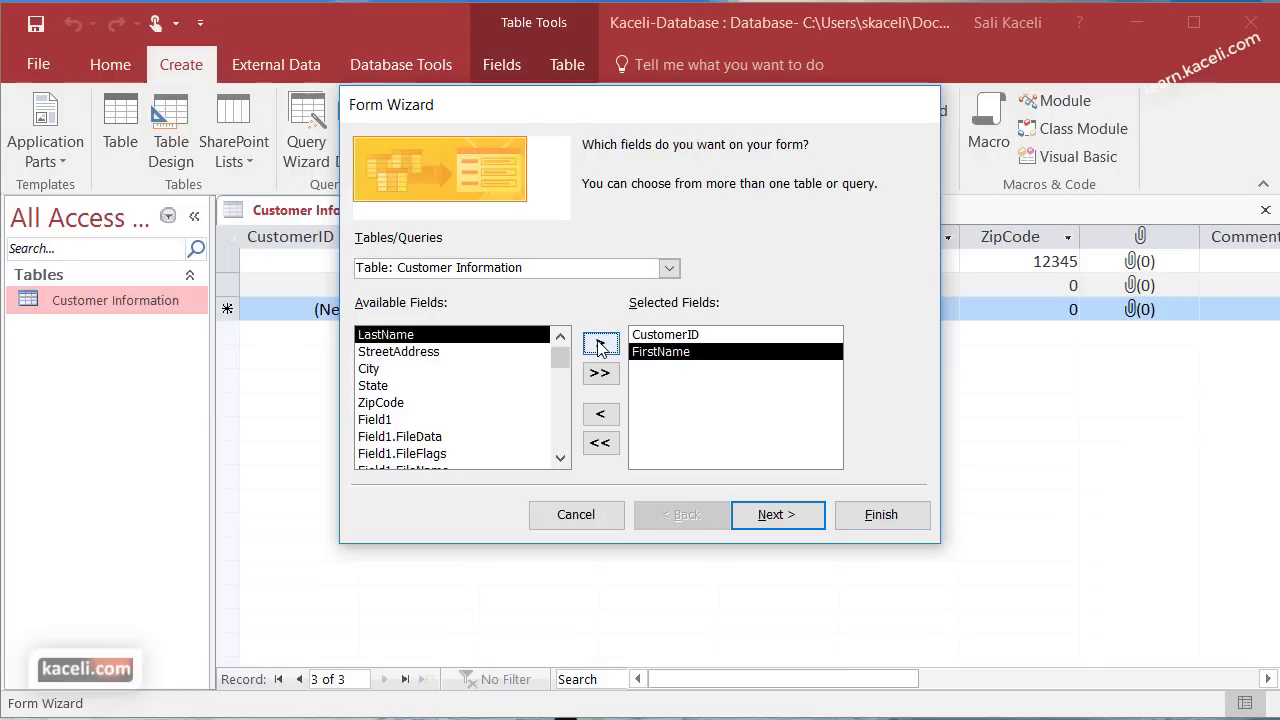
left_click(600, 345)
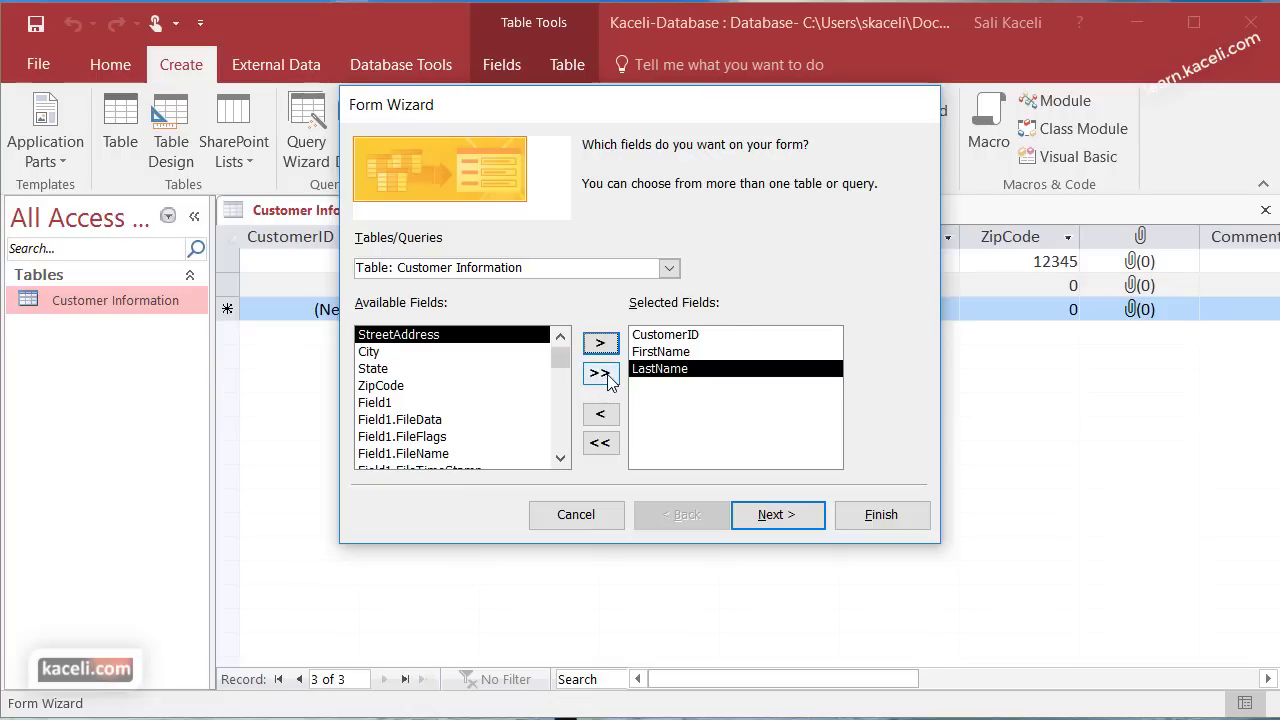
left_click(600, 384)
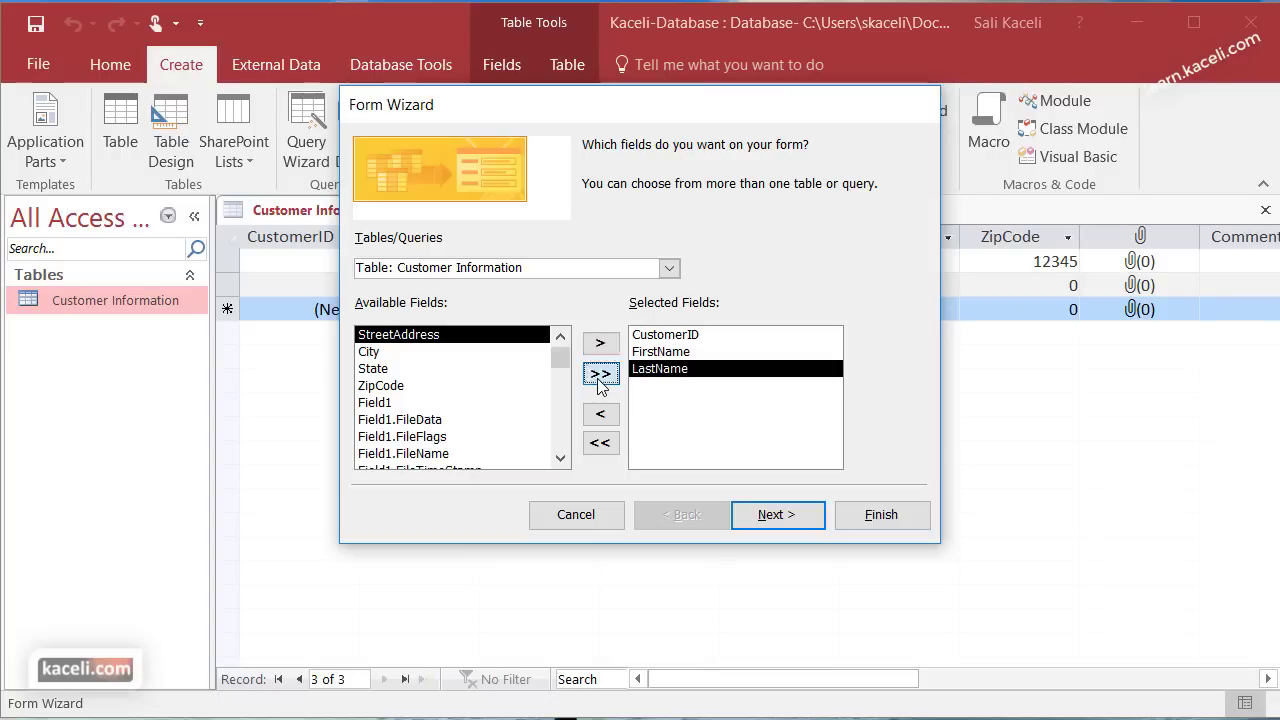
left_click(807, 522)
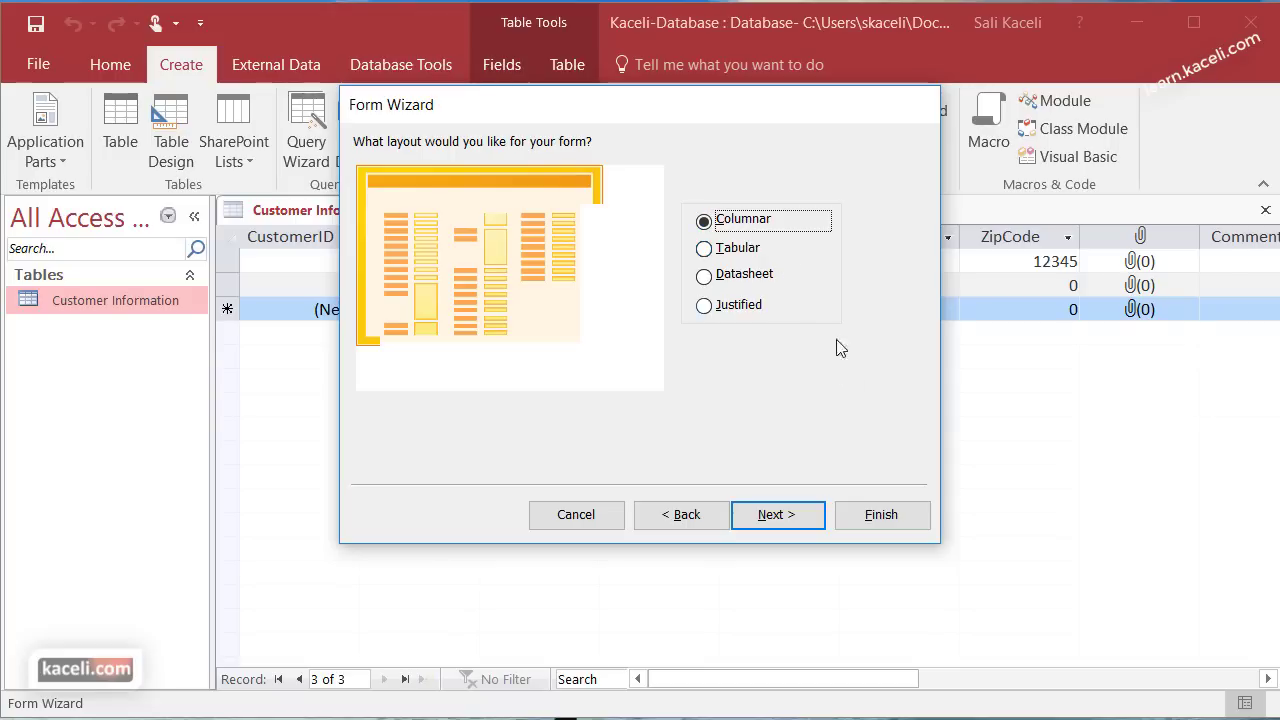
- Keep the Columnar layout and title the form 'Customer Information Form'
left_click(814, 520)
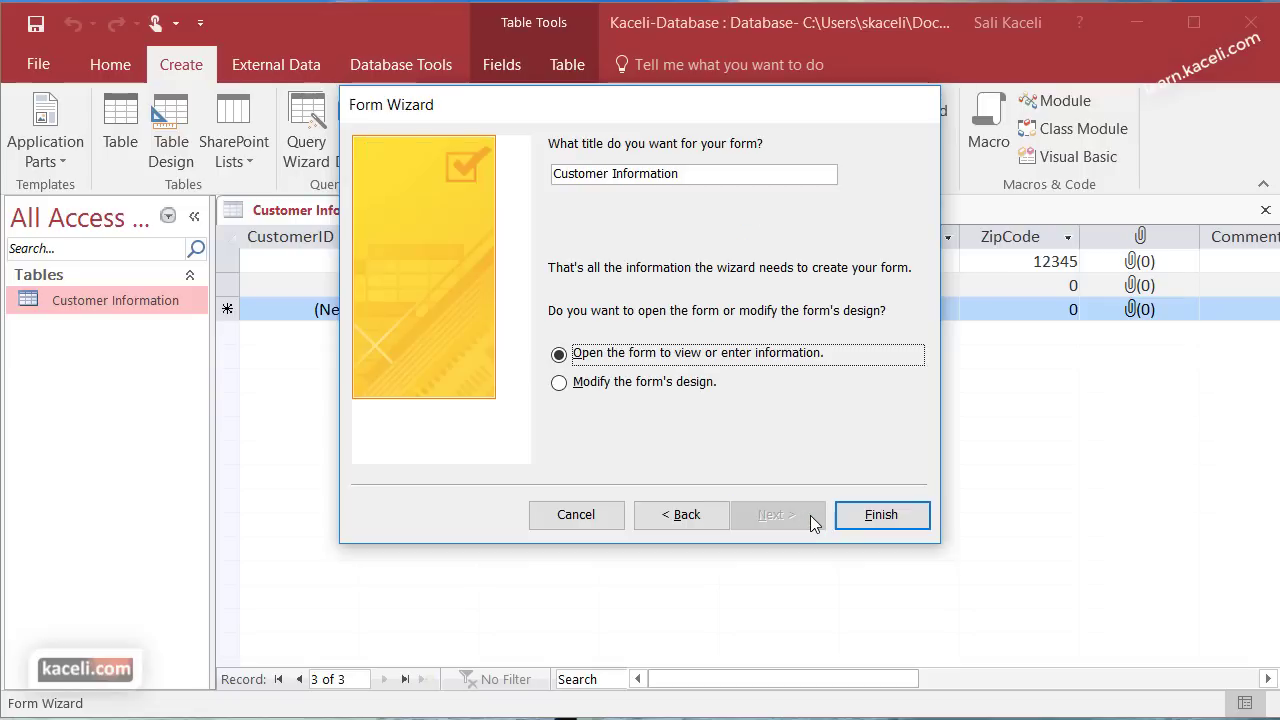
left_click(702, 179)
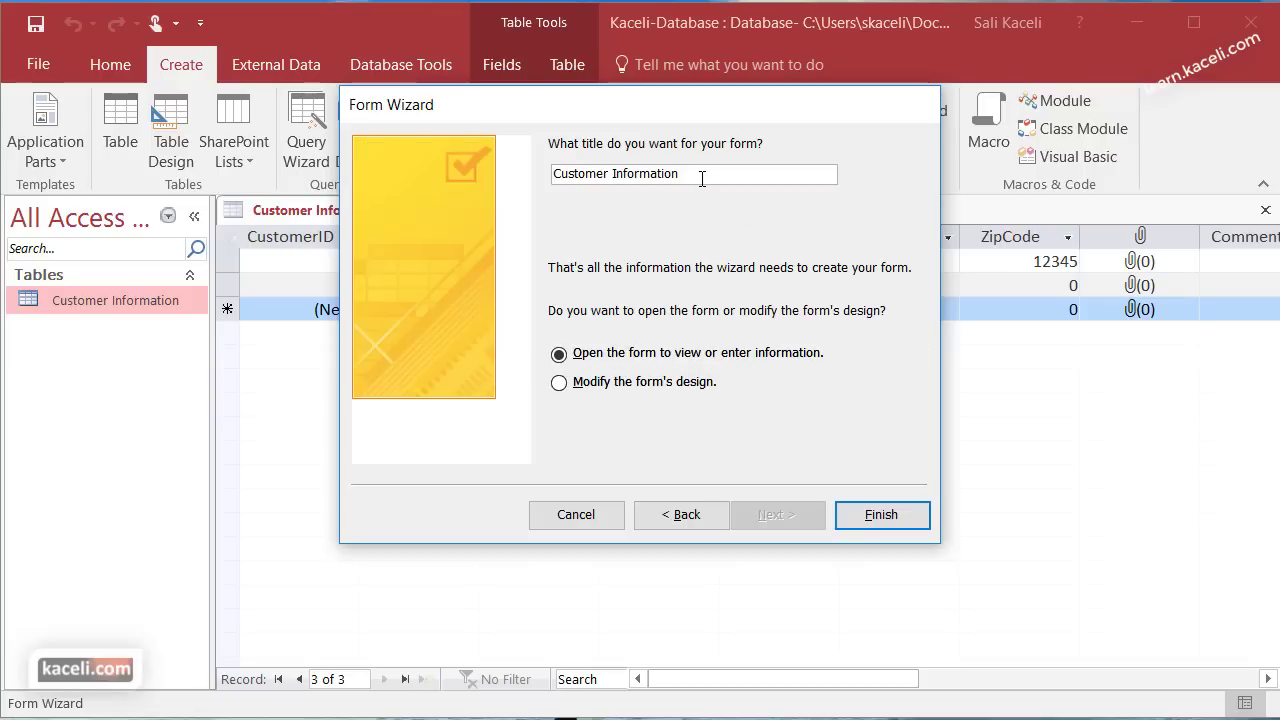
type("Form")
- Finish the wizard and scroll through the new form's first customer record
left_click(882, 516)
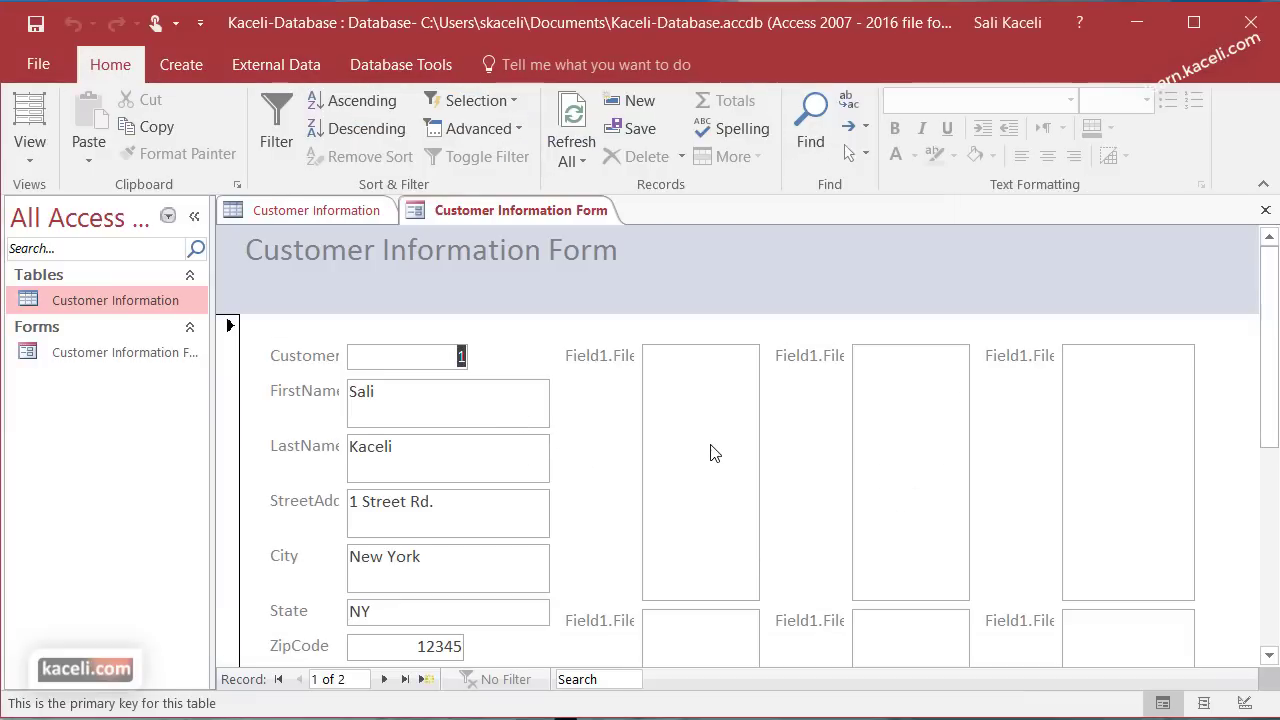
scroll(630, 455, "down", 2)
scroll(614, 468, "down", 2)
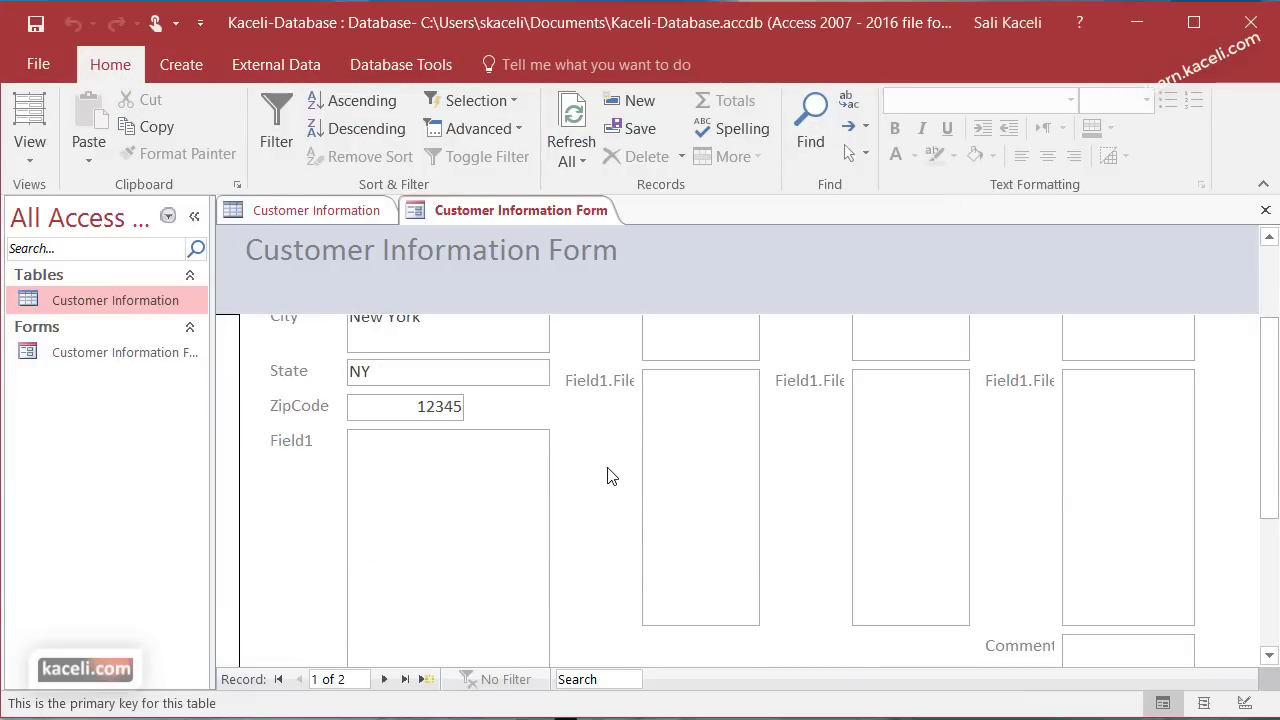
scroll(608, 474, "up", 4)
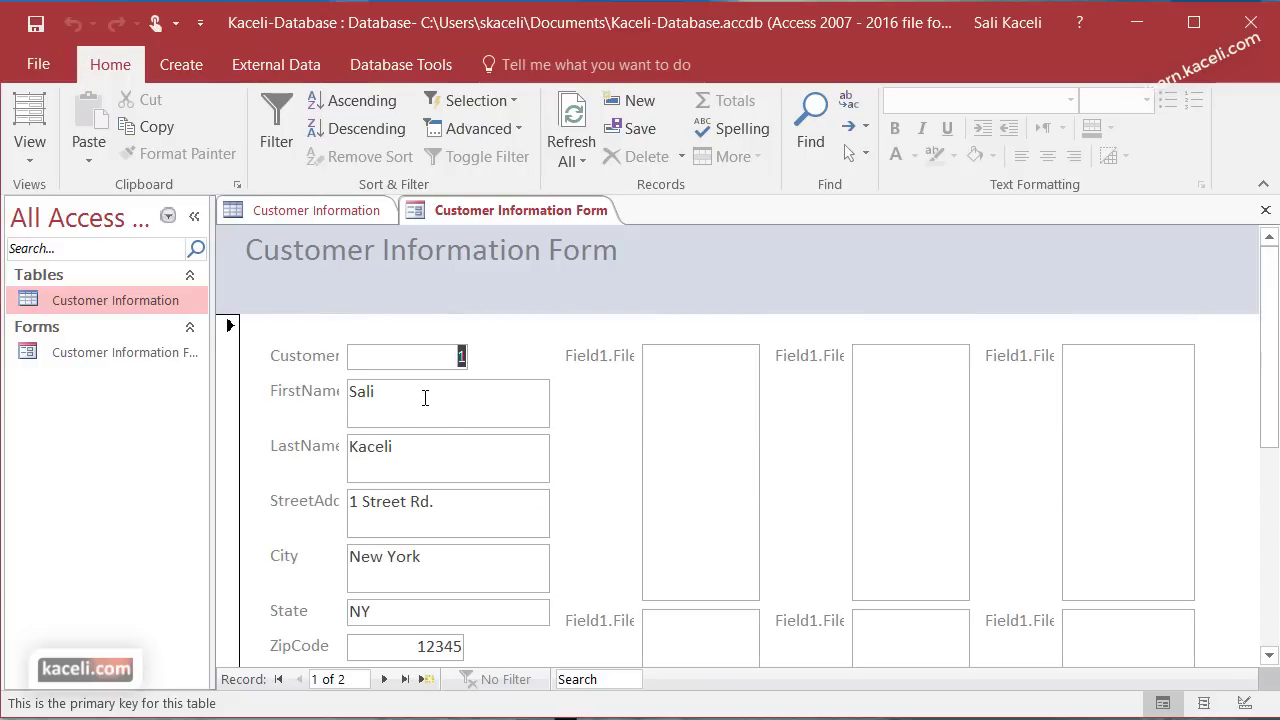
scroll(434, 520, "down", 2)
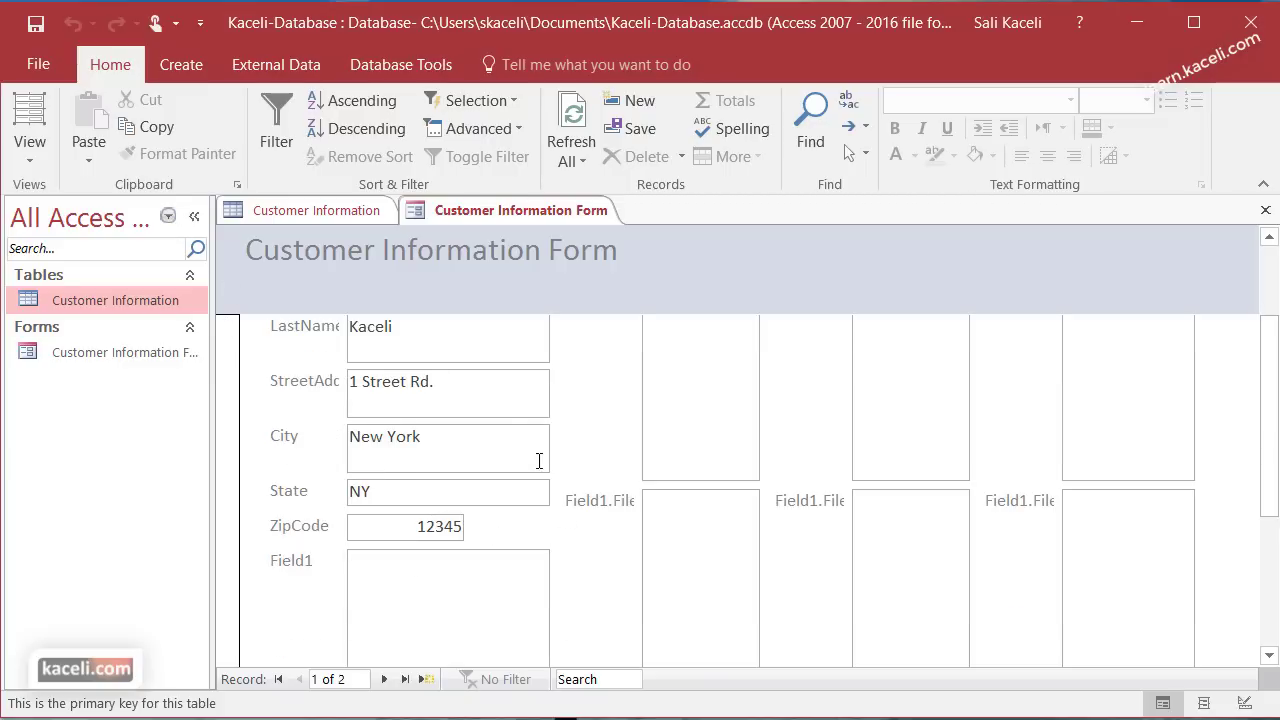
scroll(634, 450, "up", 2)
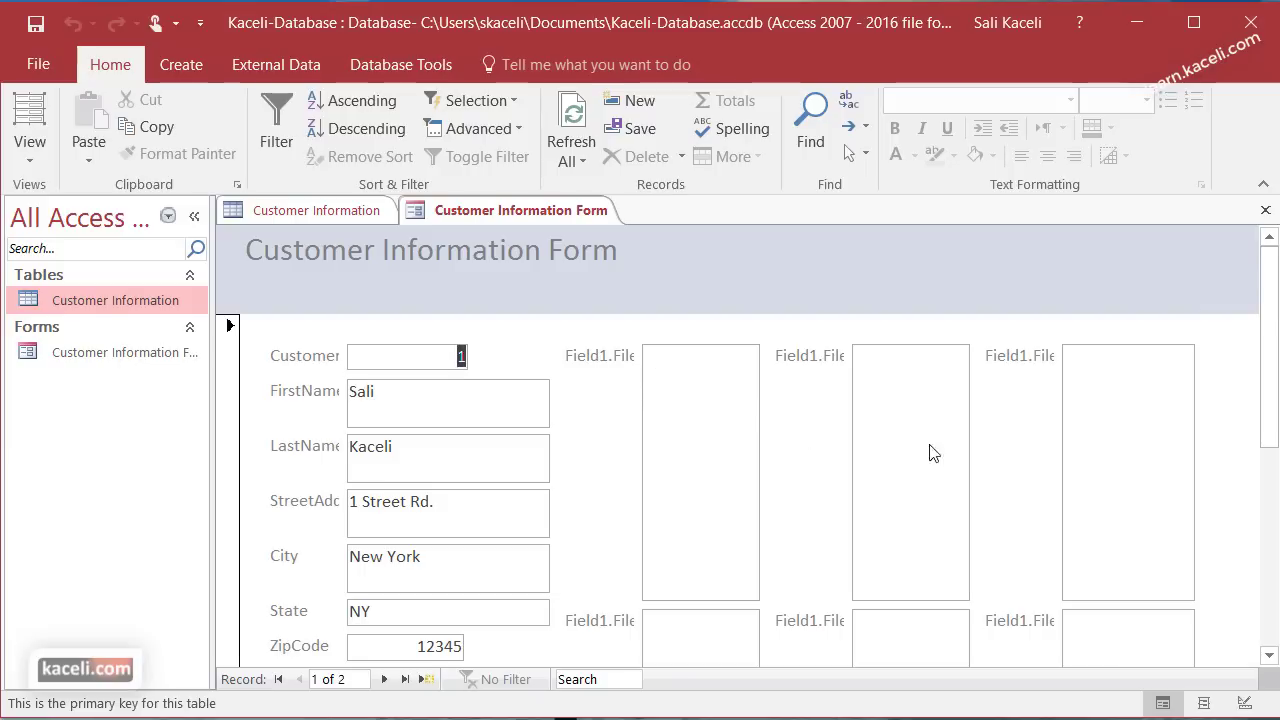
scroll(1090, 498, "down", 4)
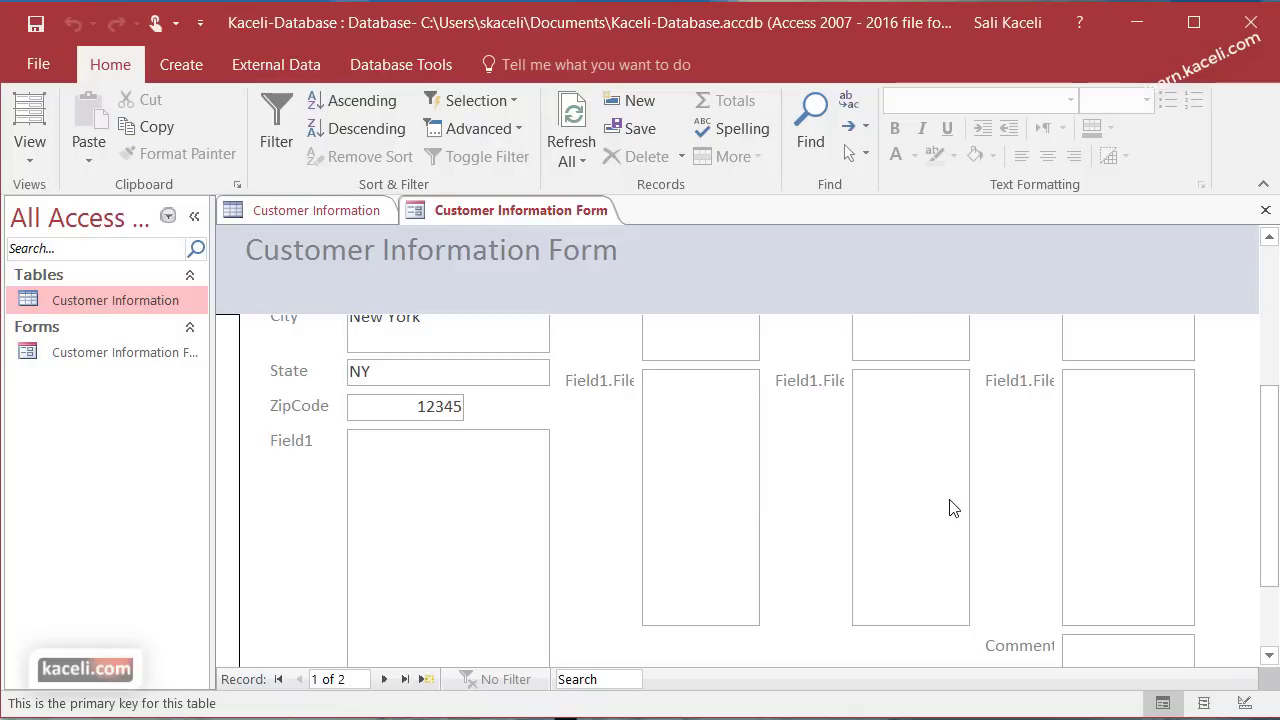
scroll(866, 492, "up", 4)
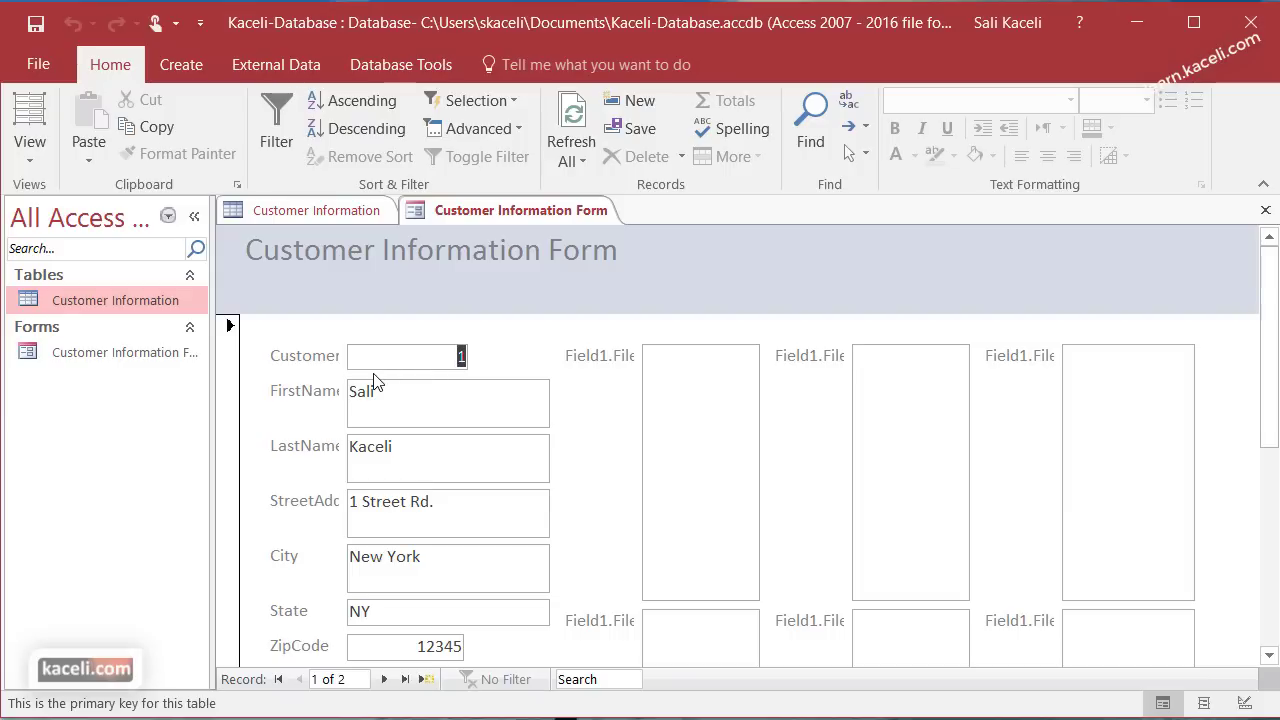
- Enter a third customer record in the form and move between records
left_click(428, 680)
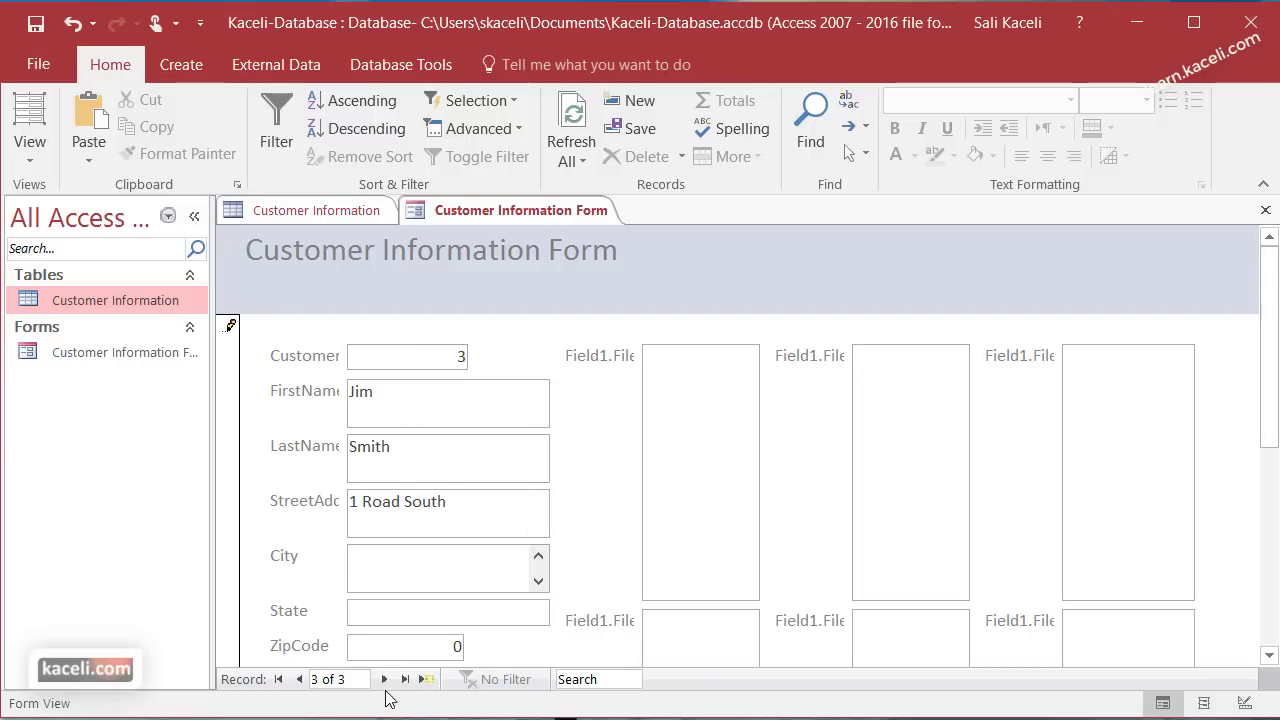
left_click(386, 680)
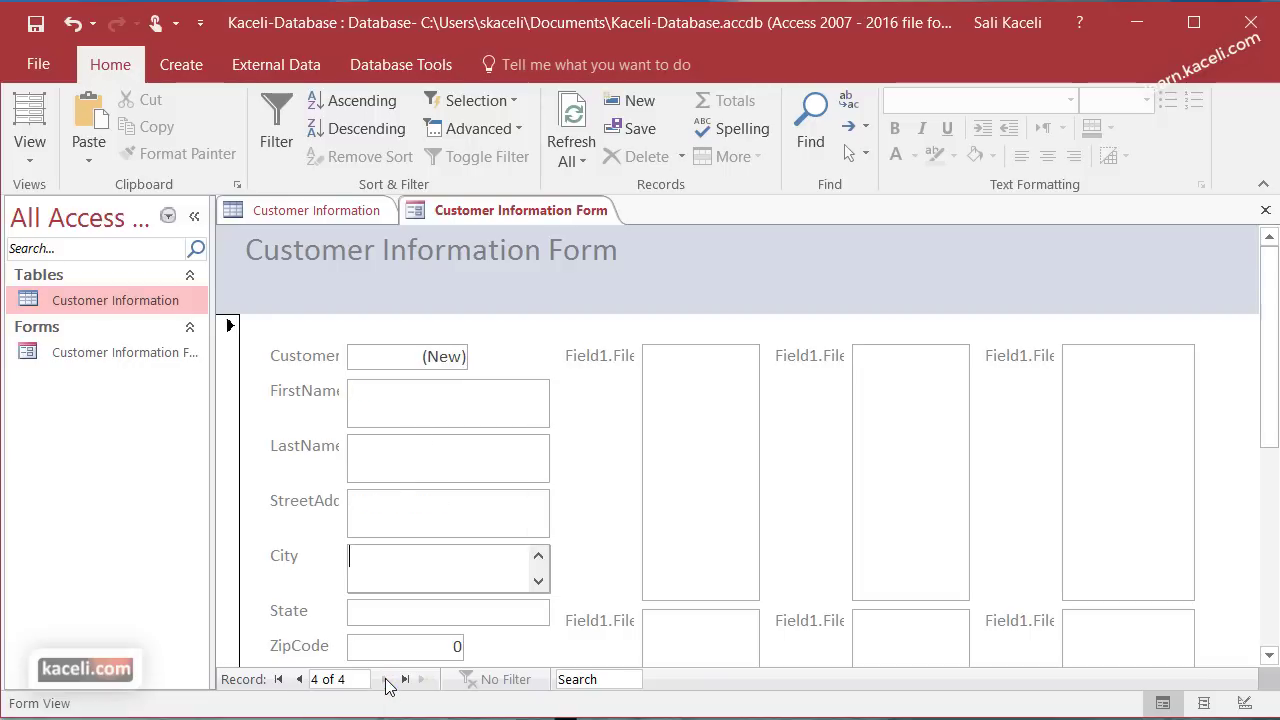
left_click(299, 679)
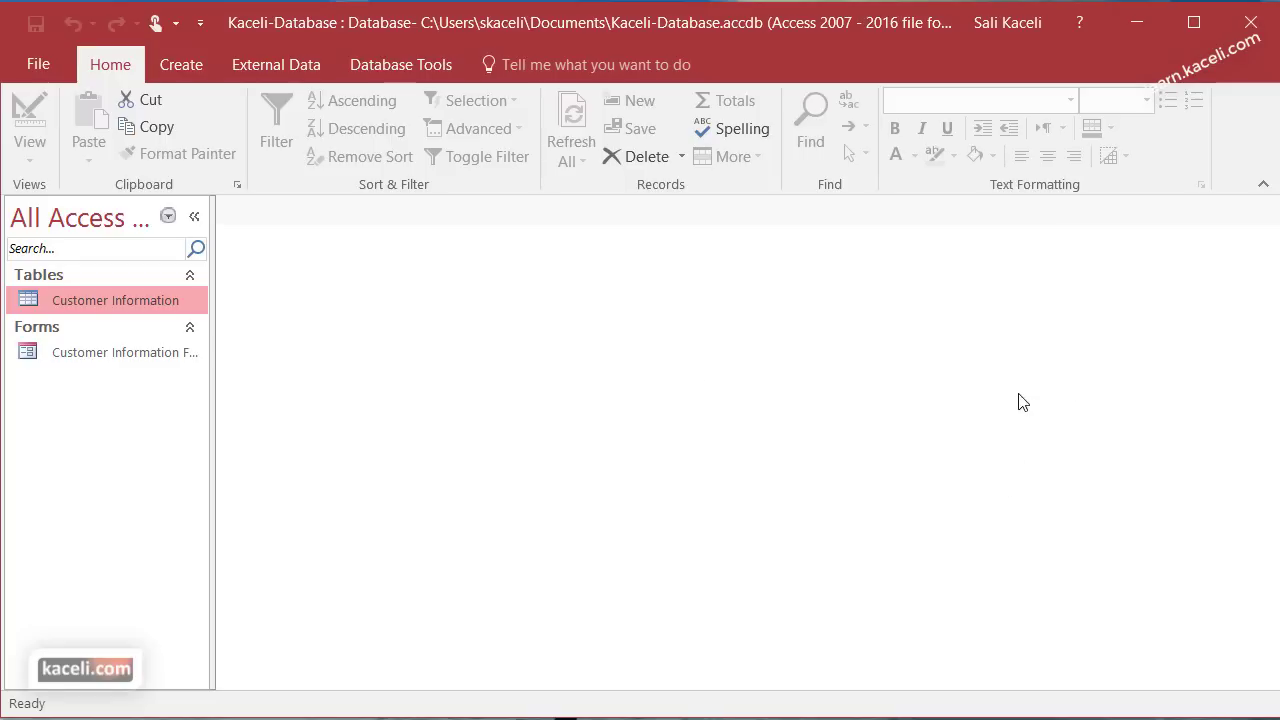
double_click(97, 300)
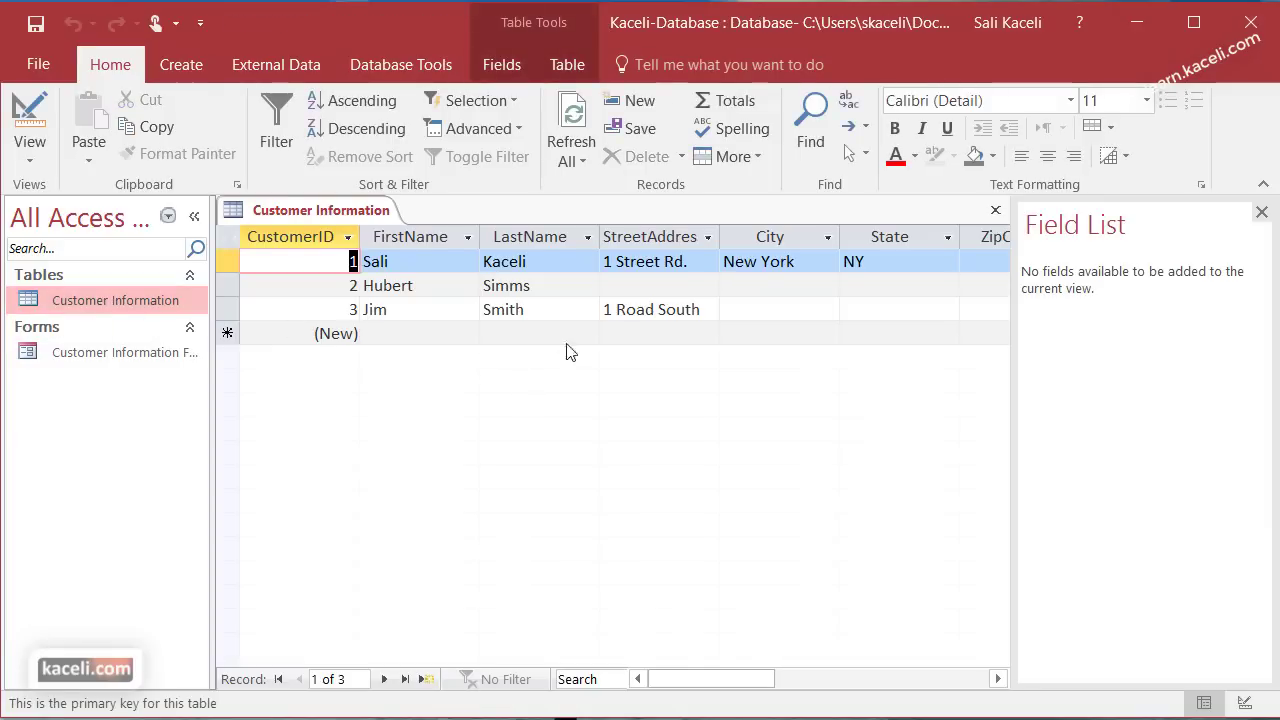
left_click(443, 309)
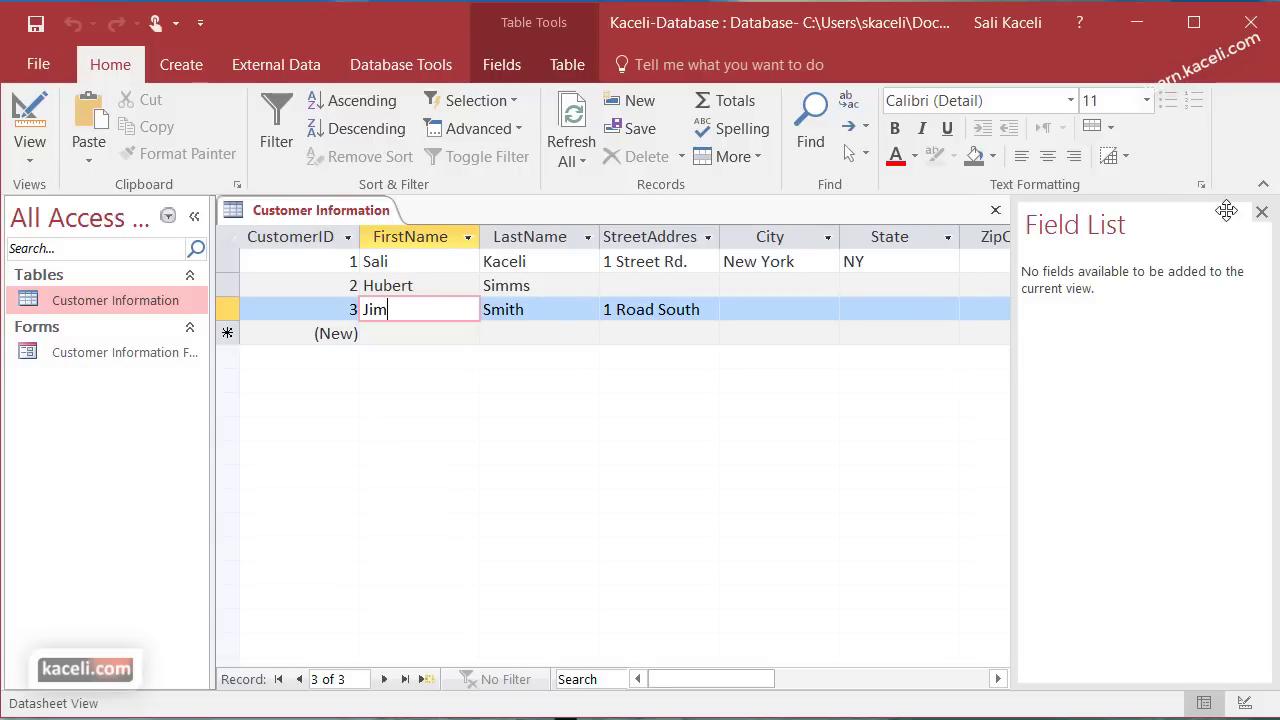
left_click(1260, 214)
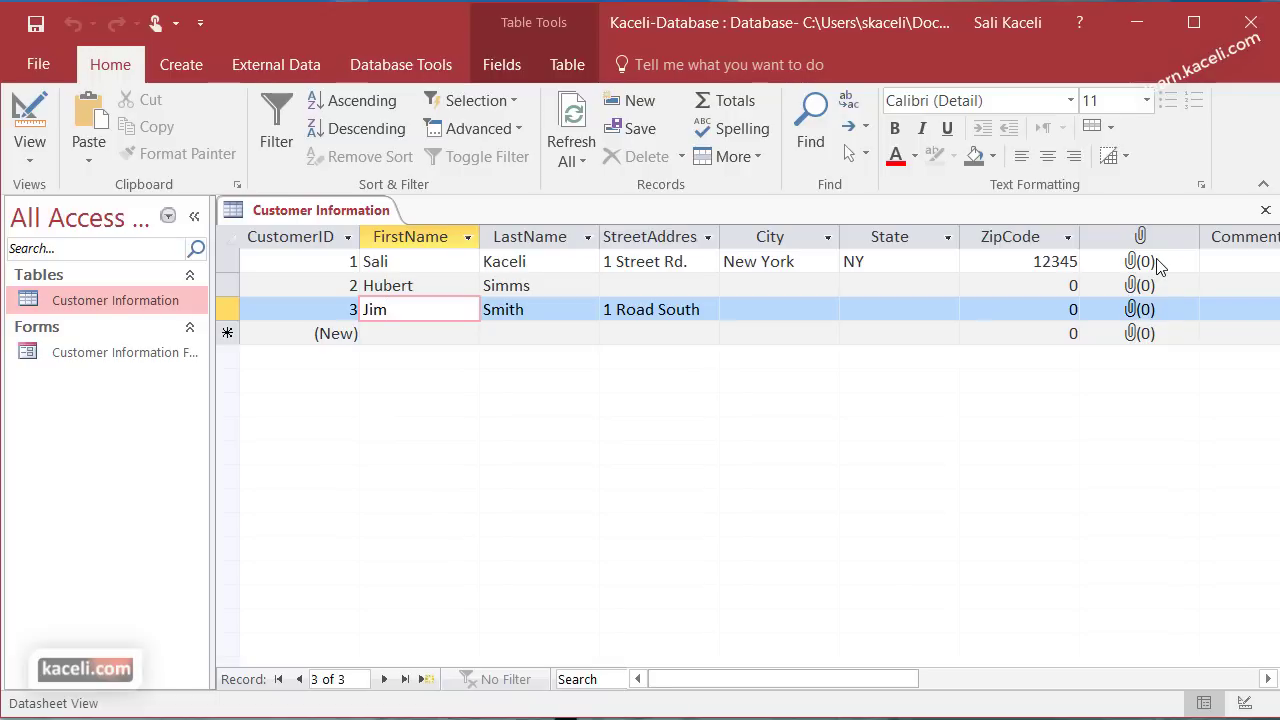
left_click(1265, 210)
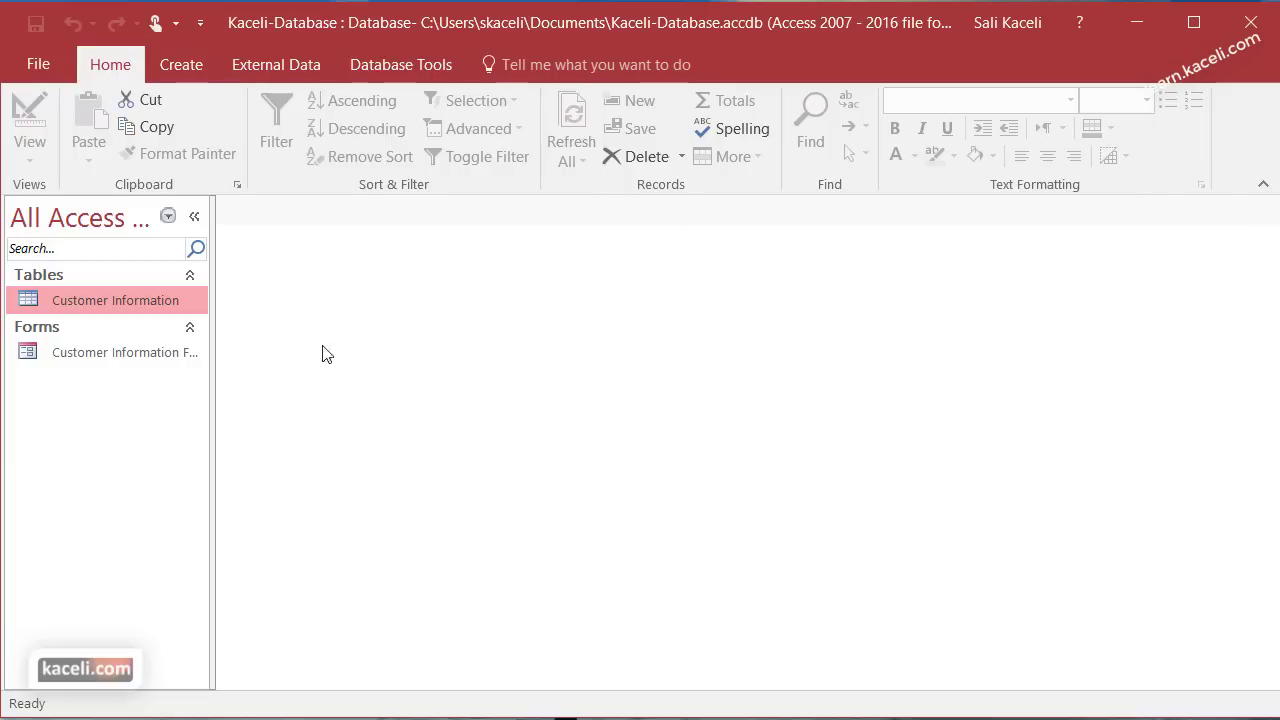
double_click(160, 352)
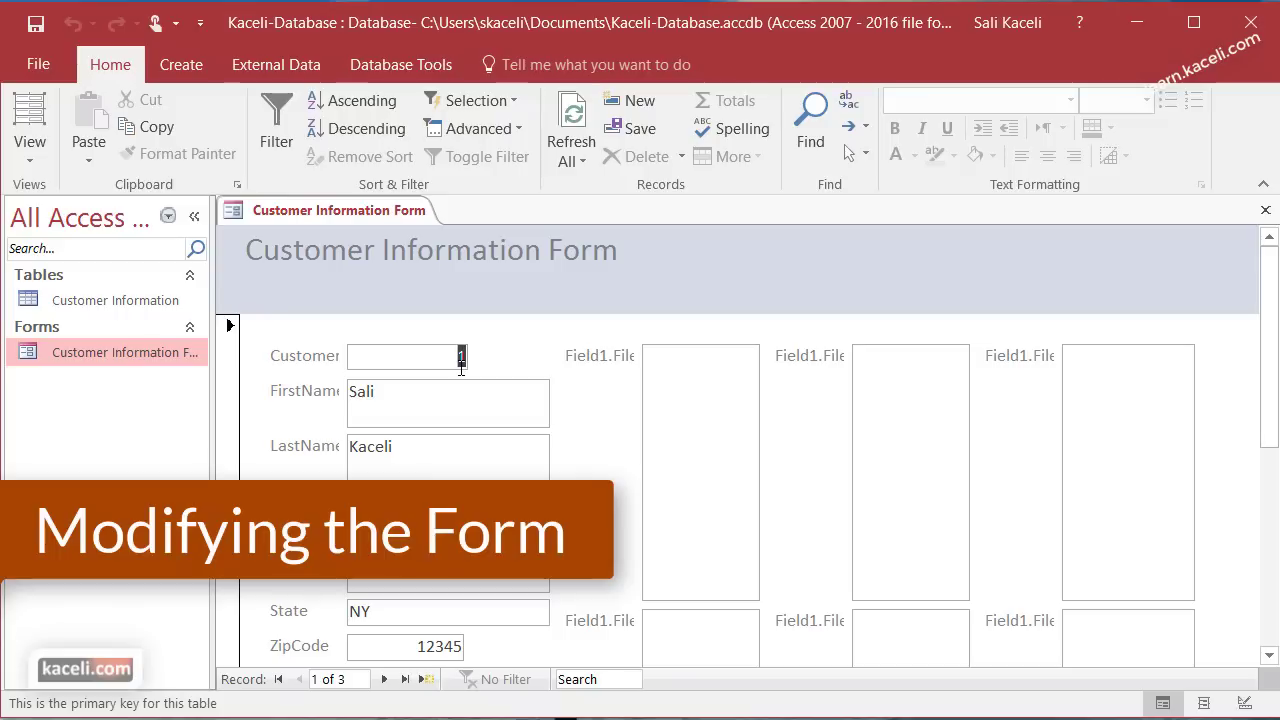
- In Layout view, narrow the CustomerID box and widen its label to fit
left_click(38, 148)
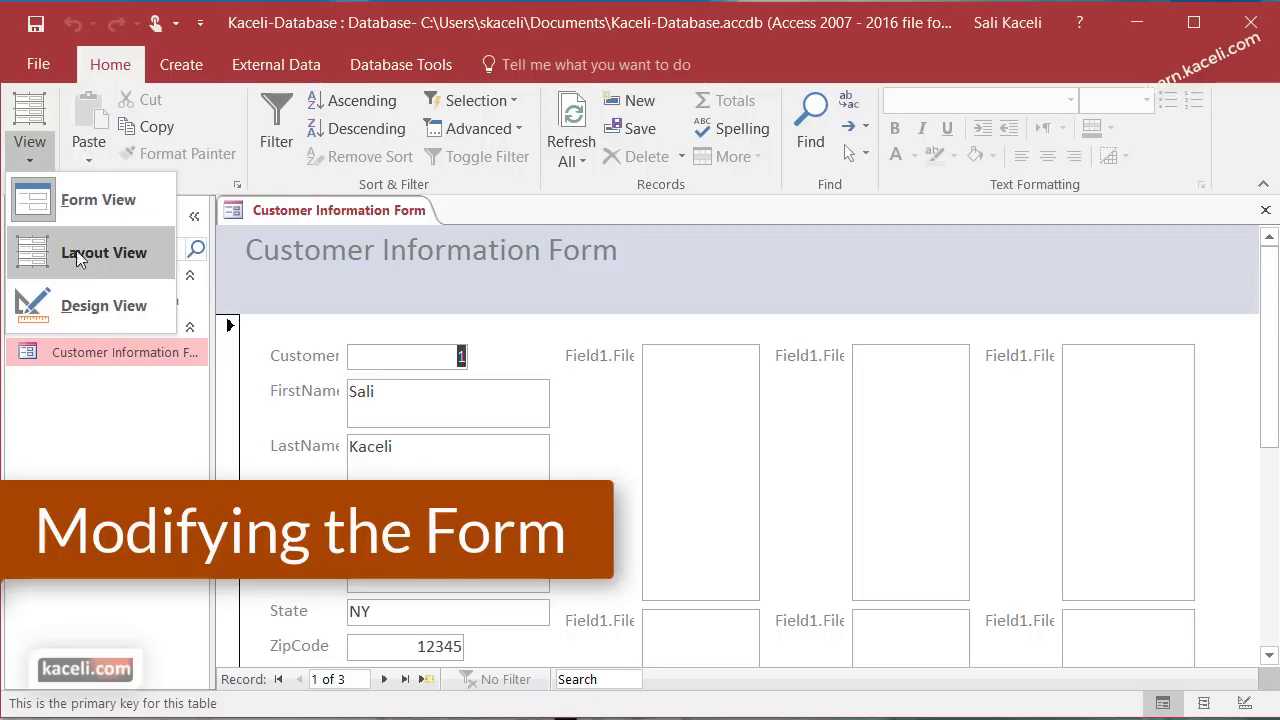
left_click(107, 254)
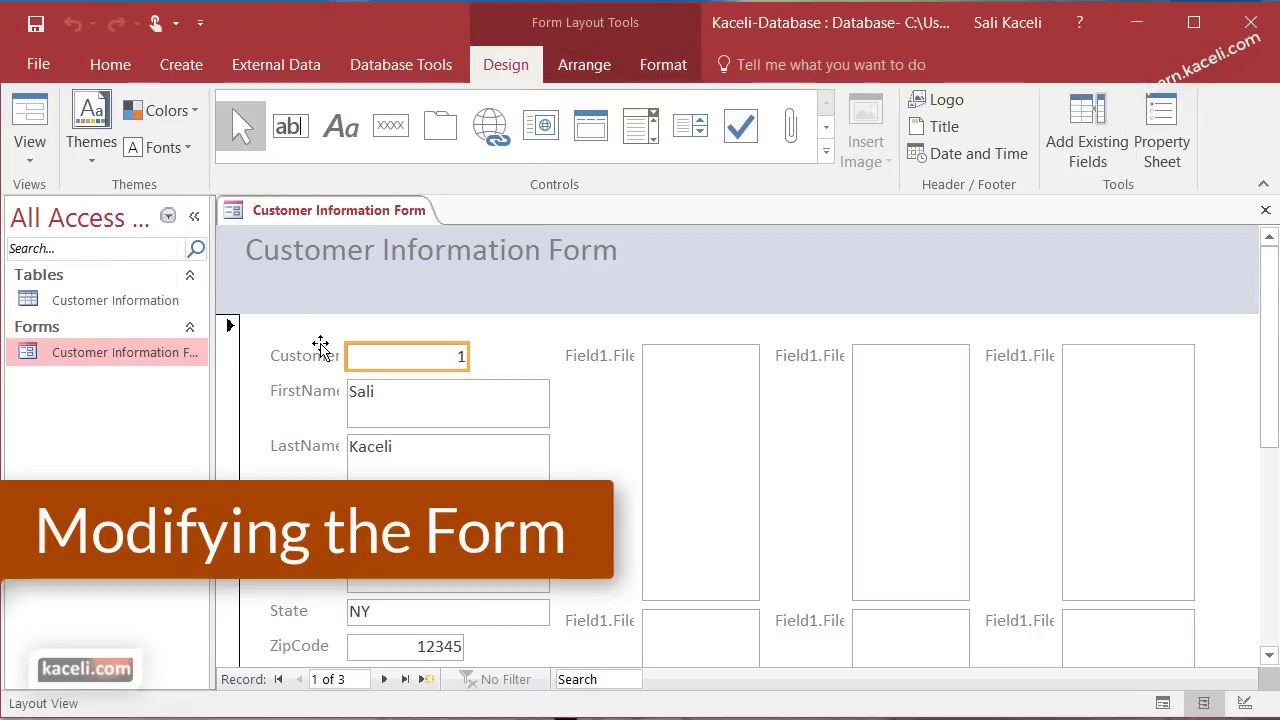
left_click_drag(345, 352, 380, 355)
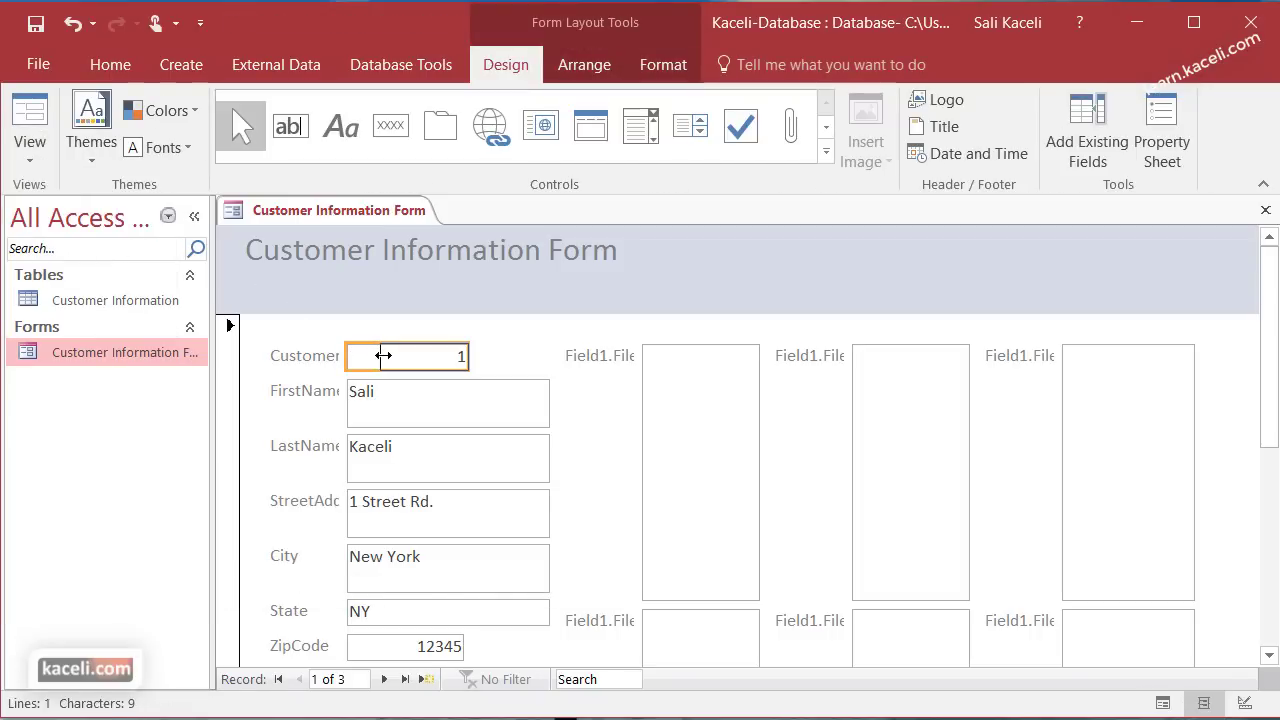
left_click(326, 352)
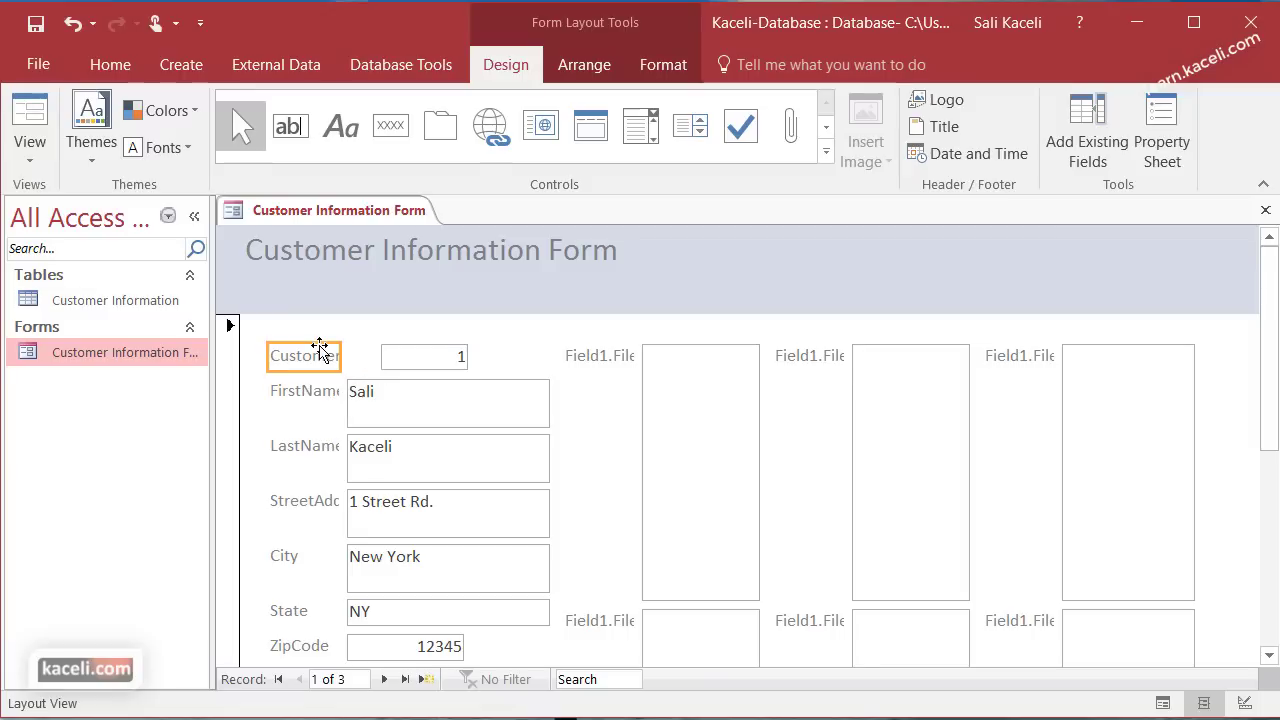
left_click_drag(341, 351, 378, 354)
- Narrow the FirstName and LastName boxes, widen the LastName label, then switch to Design View
left_click(375, 420)
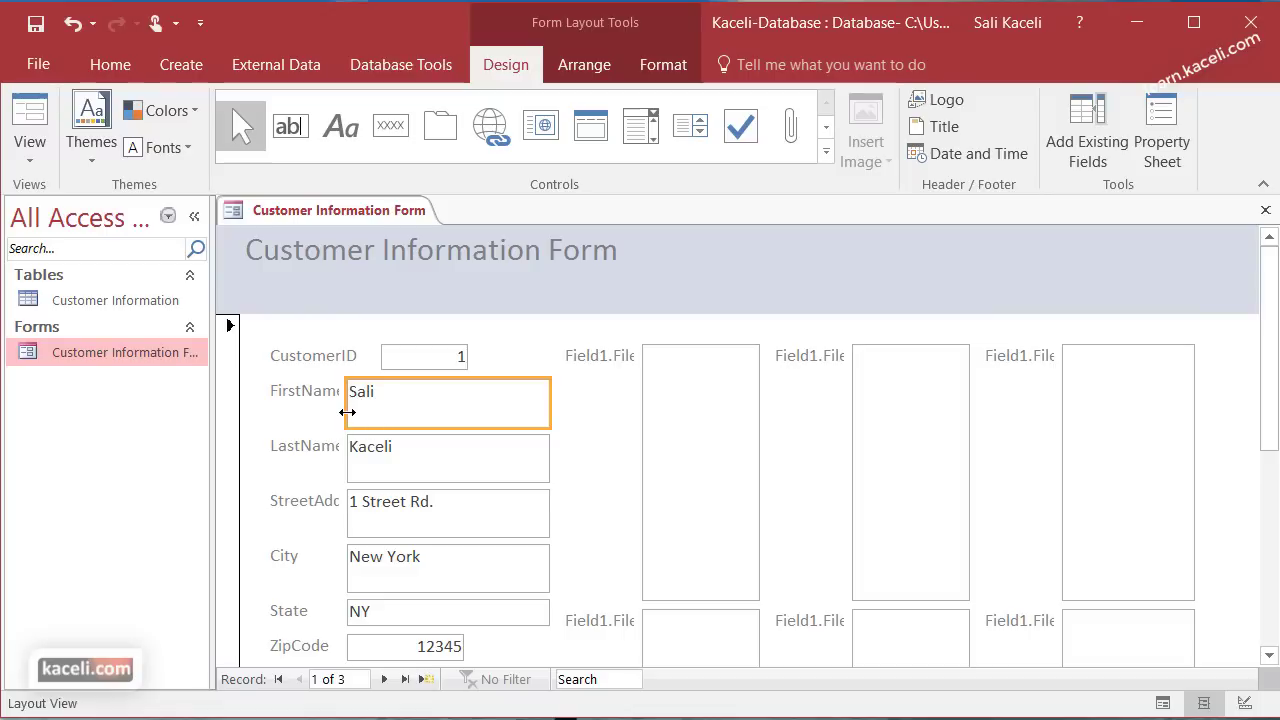
left_click_drag(343, 408, 378, 395)
left_click(336, 390)
left_click(354, 436)
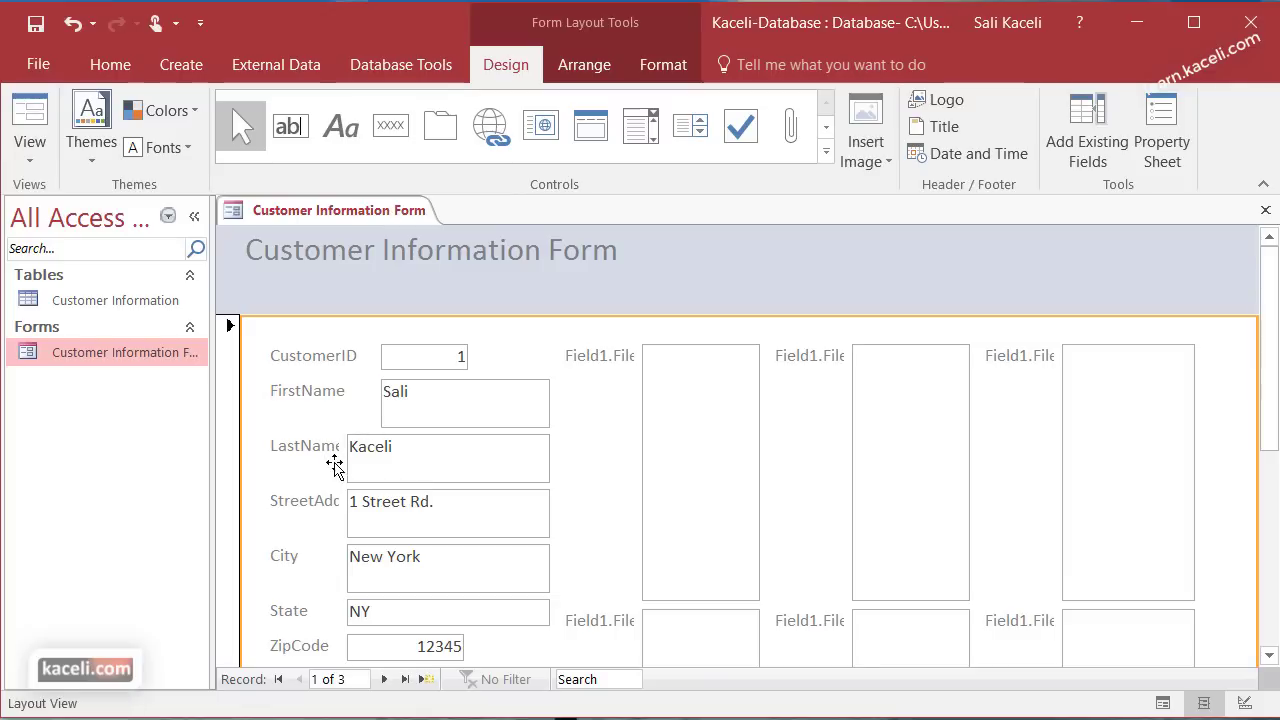
left_click_drag(348, 468, 381, 468)
left_click(336, 446)
left_click_drag(341, 446, 372, 443)
left_click(443, 450)
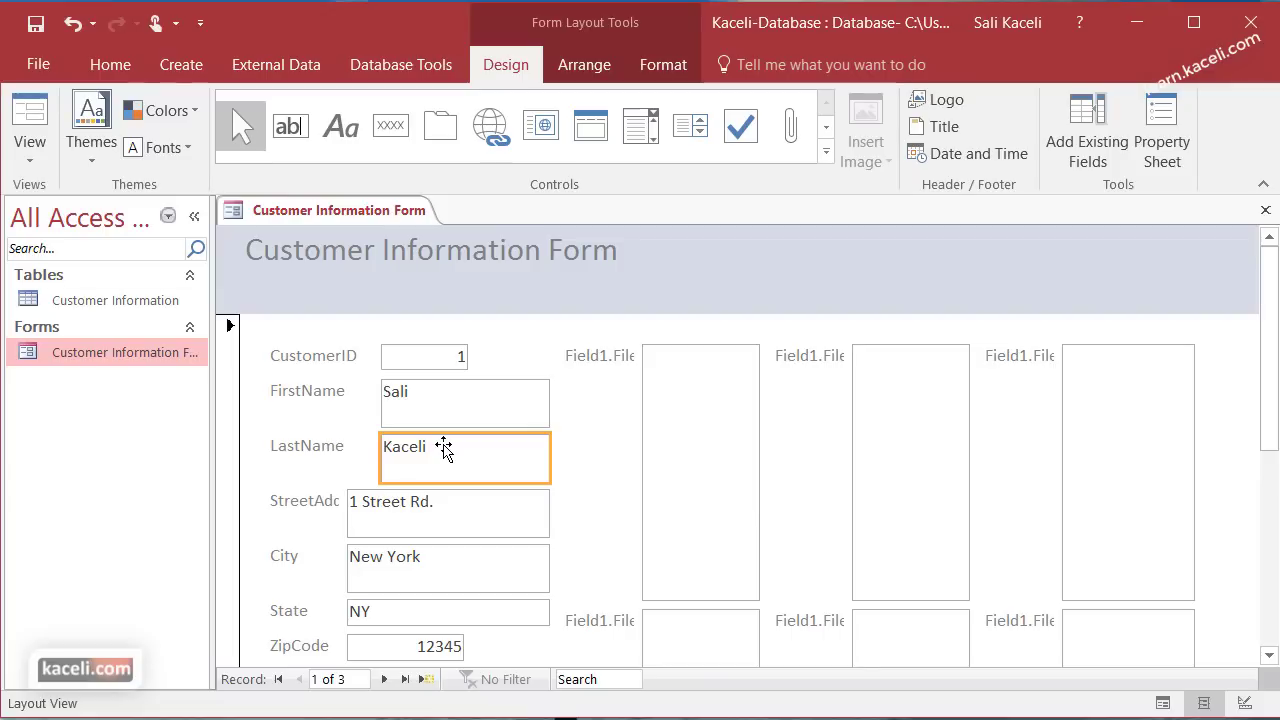
left_click(29, 162)
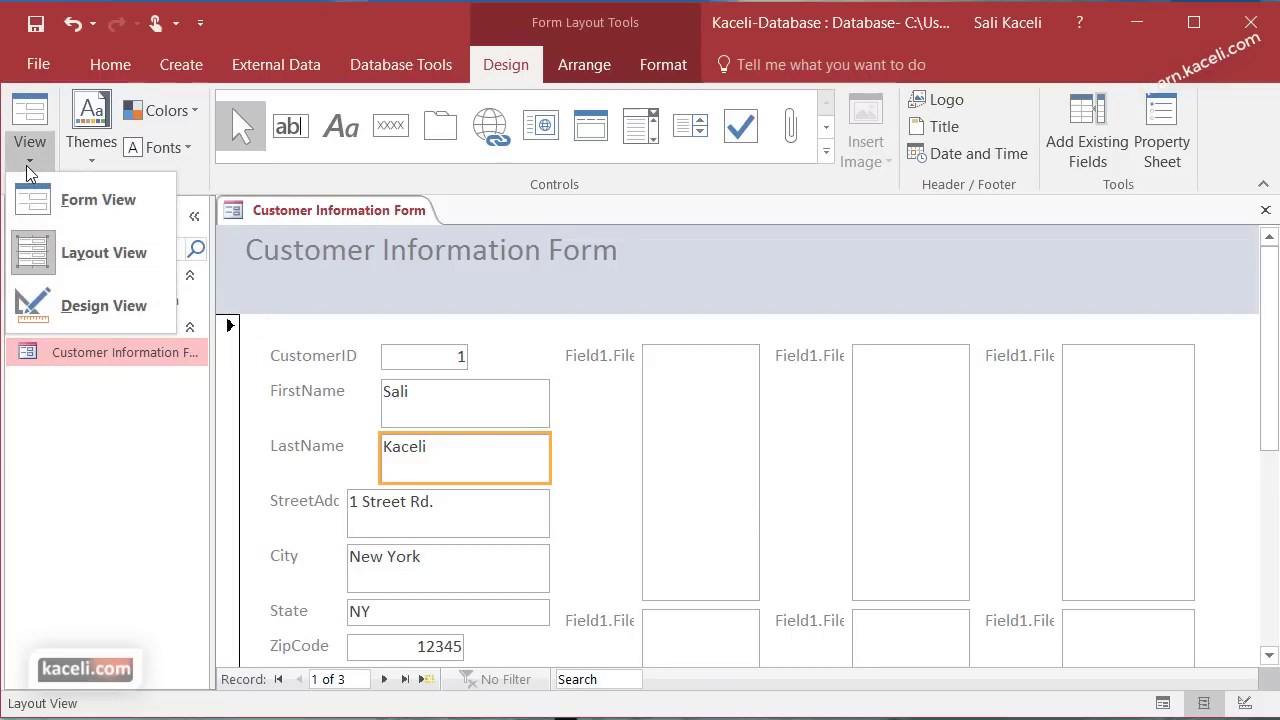
left_click(115, 306)
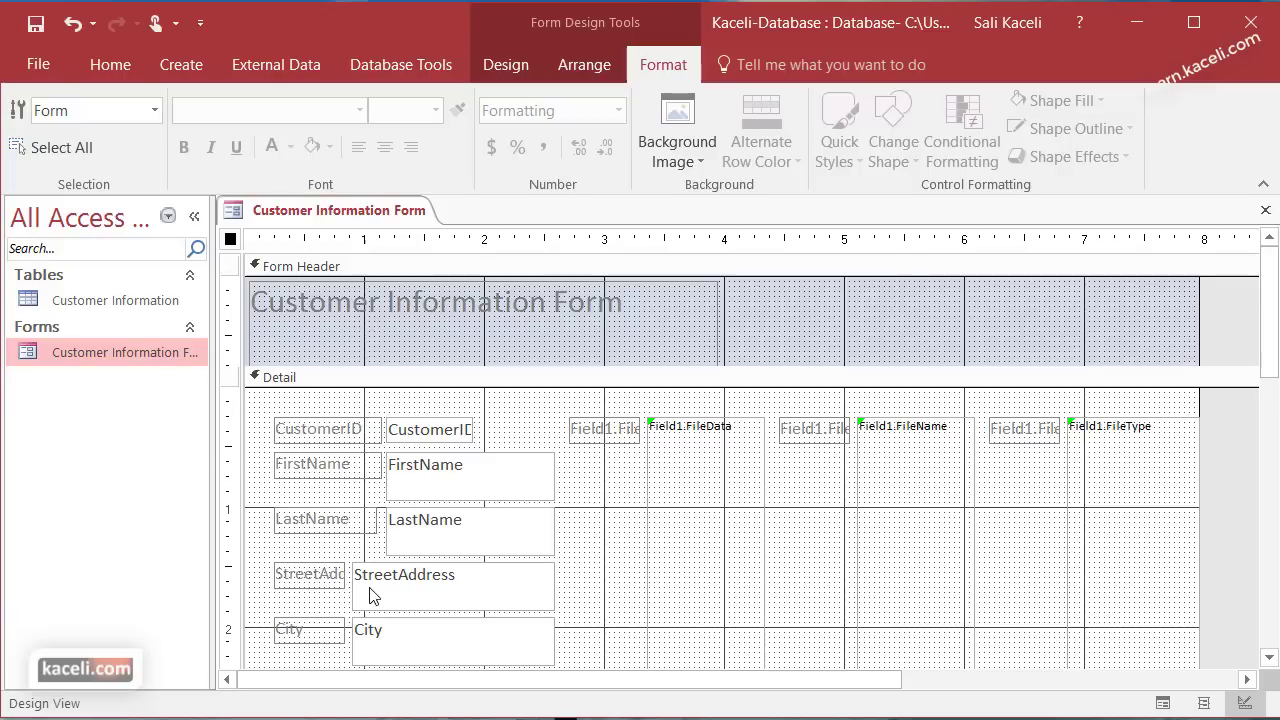
- Fit the StreetAddress label to its text and change the FirstName label to bold 'First Name'
left_click(338, 573)
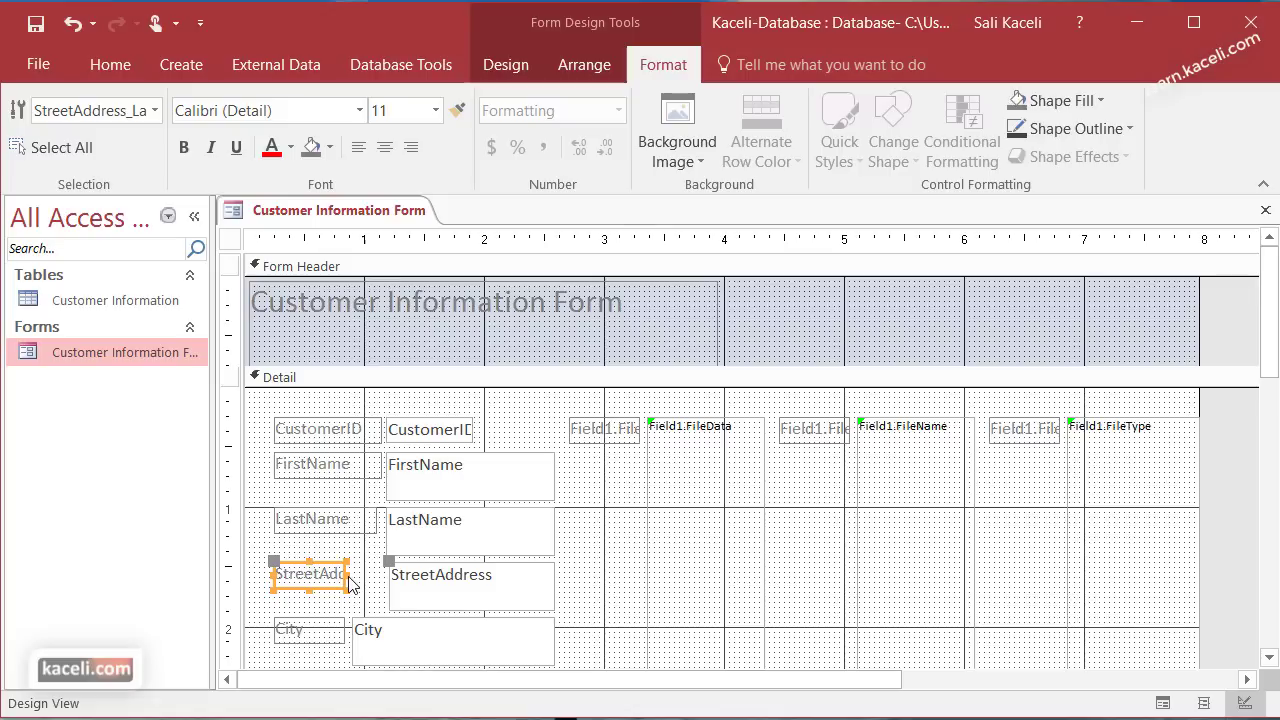
double_click(348, 576)
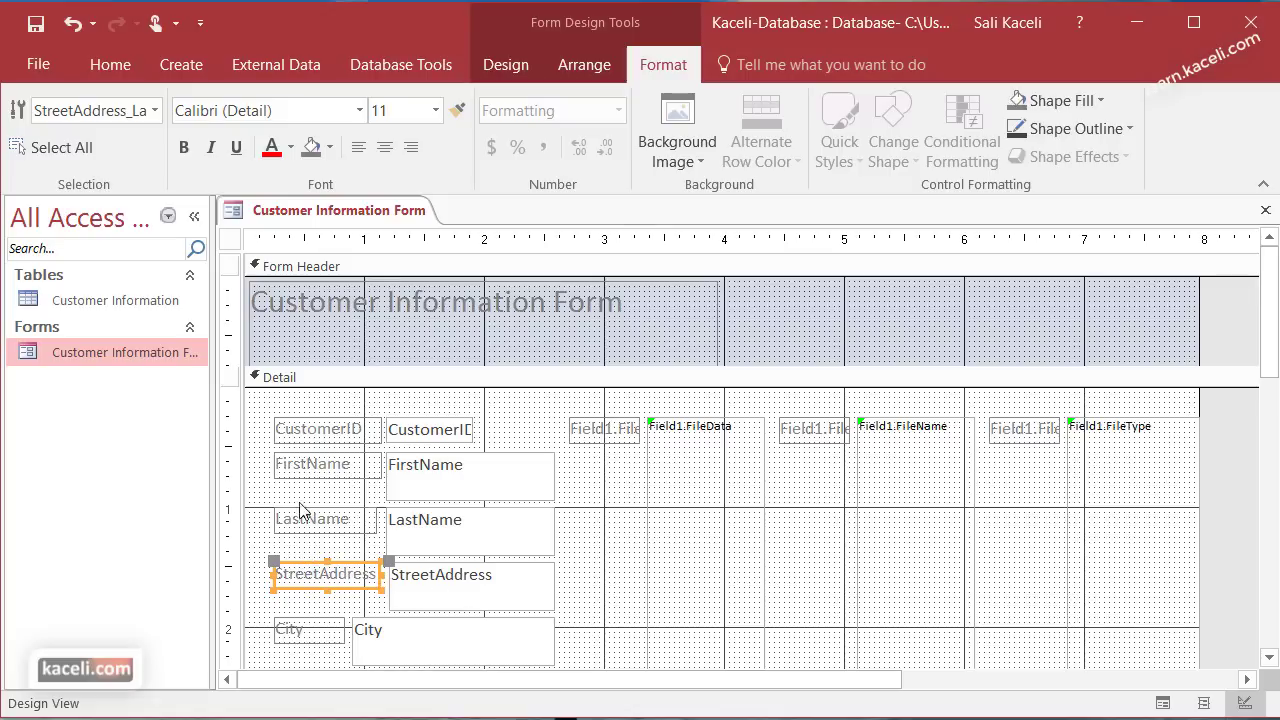
left_click(315, 466)
double_click(313, 464)
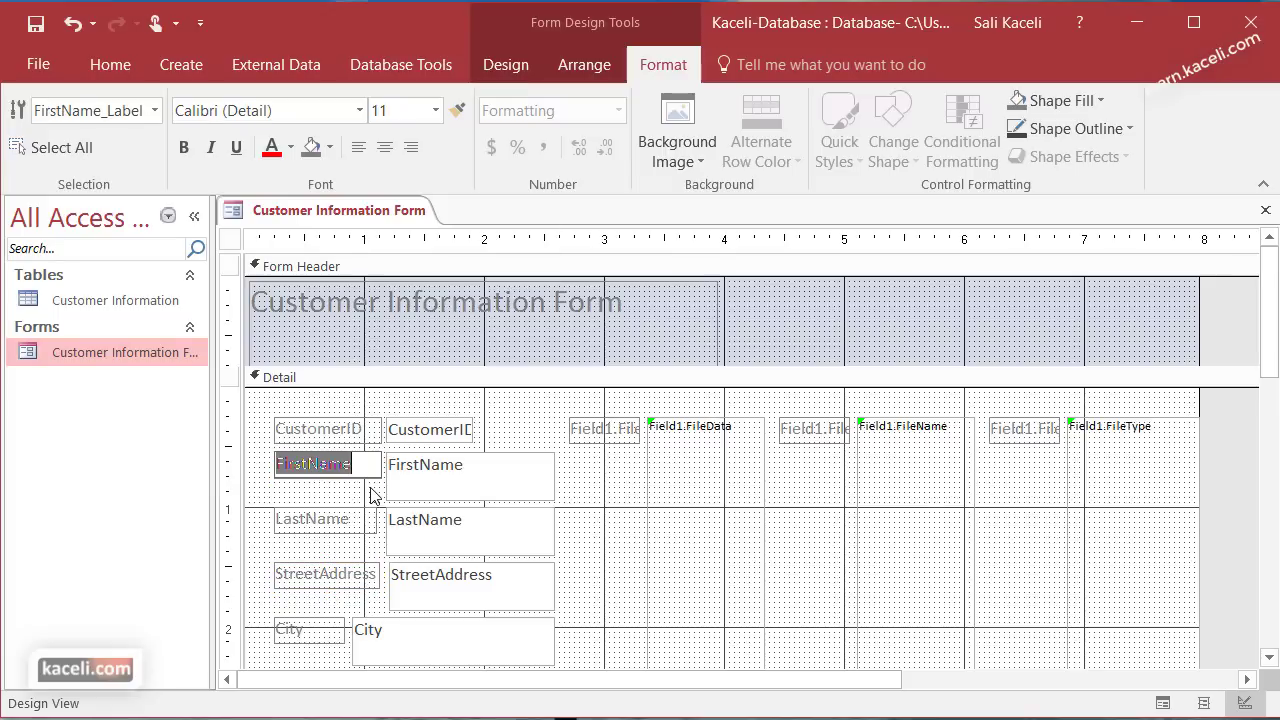
left_click(311, 466)
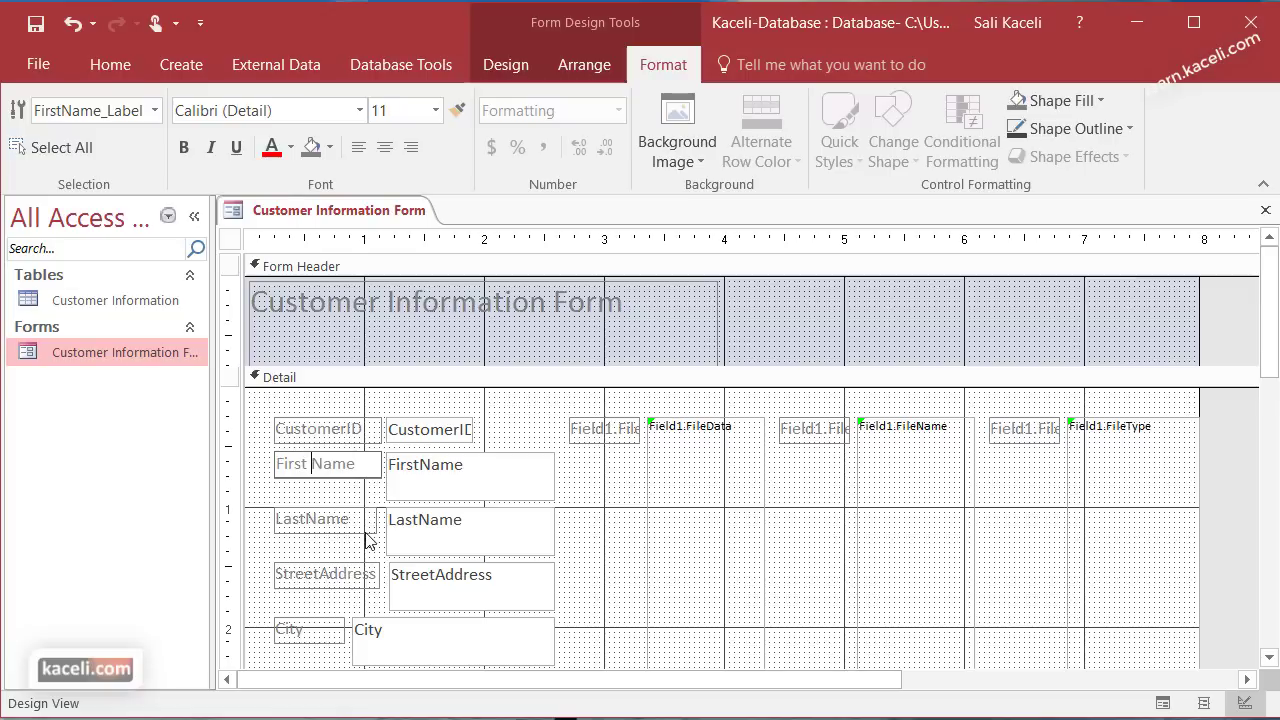
left_click_drag(357, 465, 277, 464)
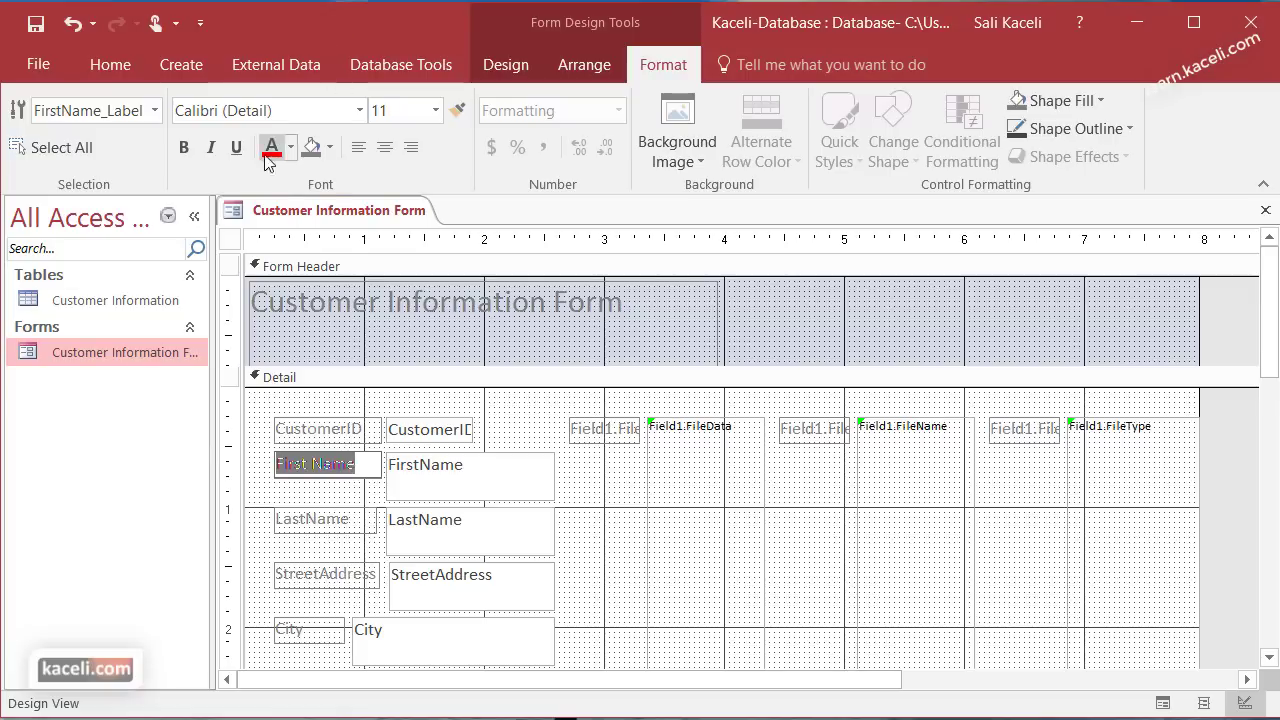
left_click(183, 147)
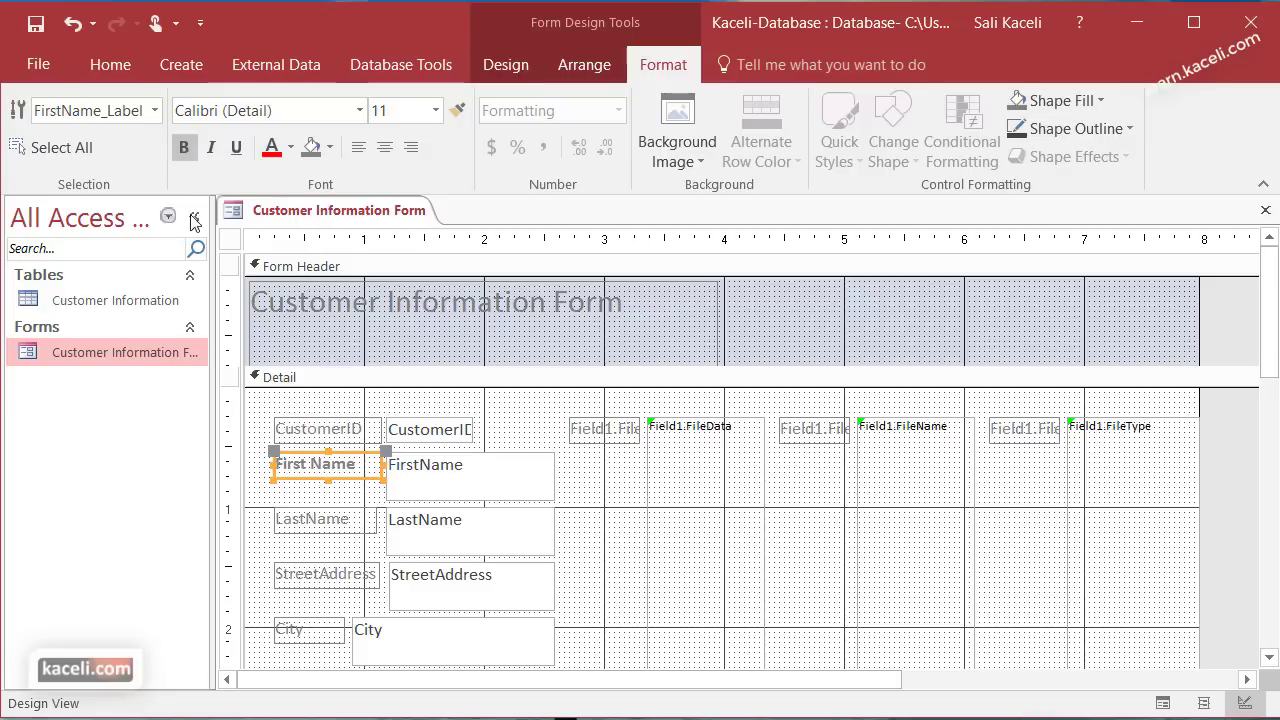
- Check the FirstName, LastName and StreetAddress text boxes, ending inside the FirstName box
left_click(324, 497)
left_click(432, 483)
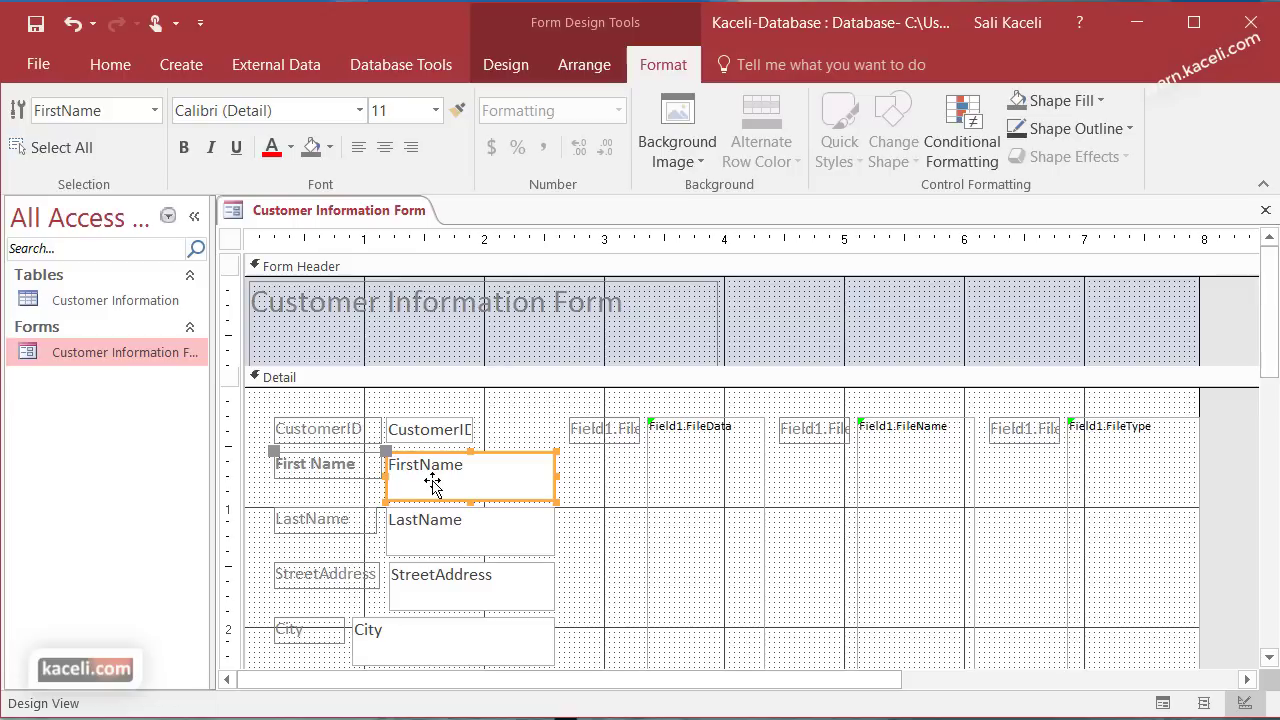
left_click(454, 538)
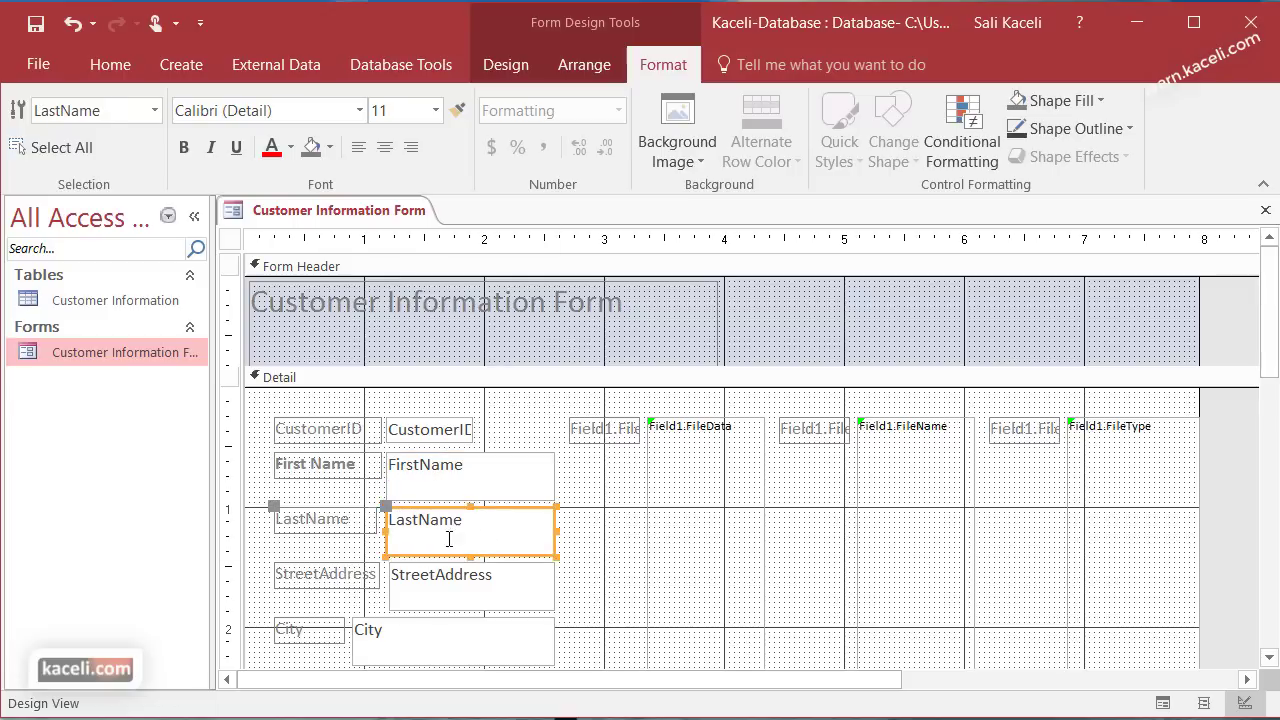
left_click(452, 593)
left_click(478, 472)
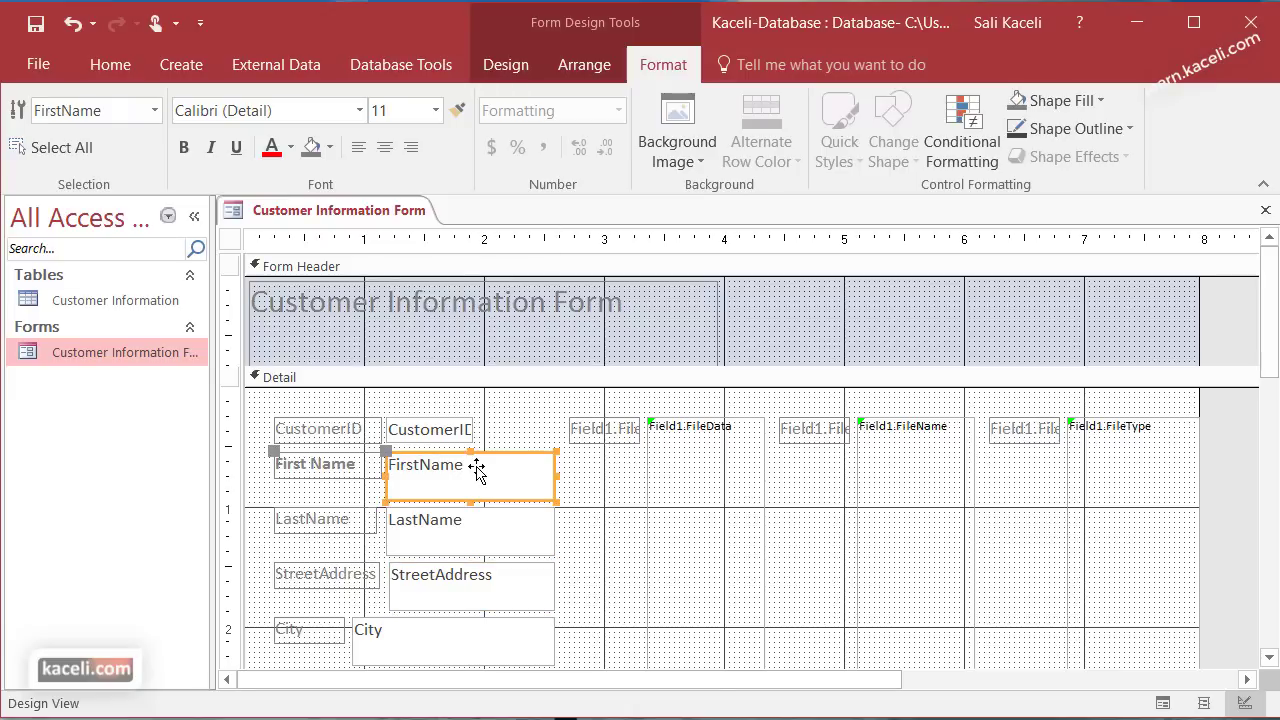
left_click(421, 465)
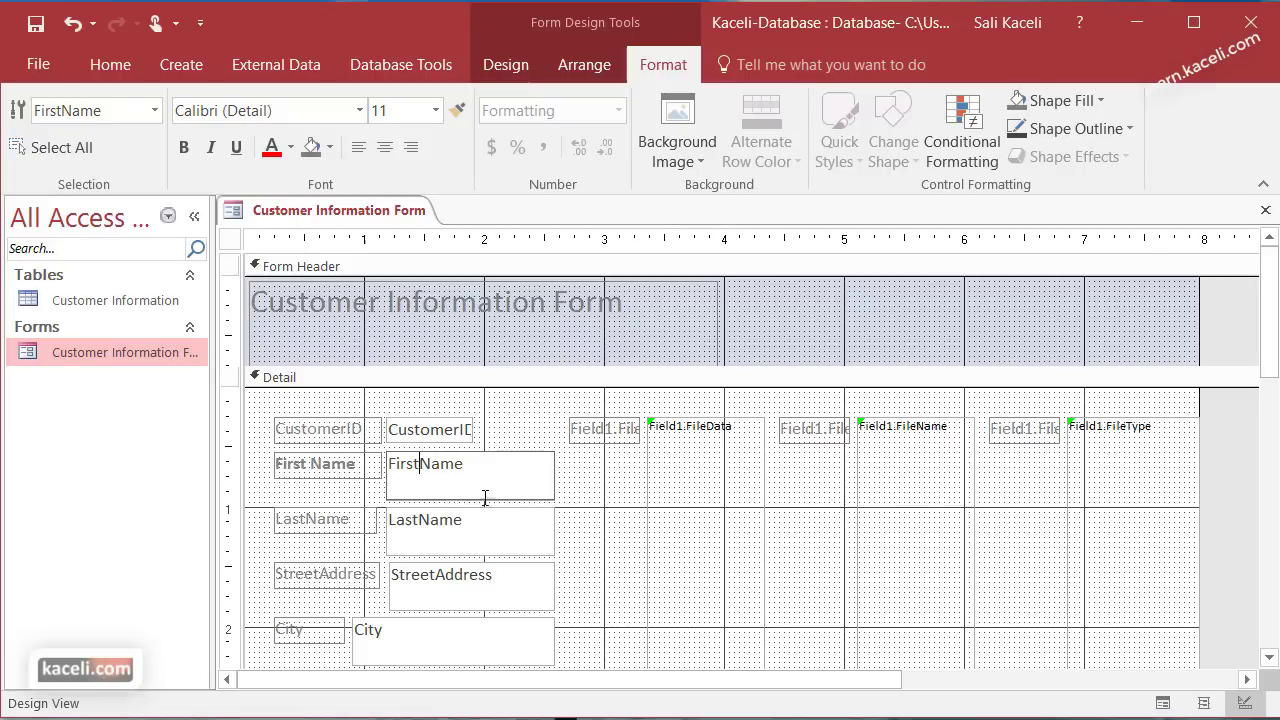
- Confirm the FirstName box's Control Source in the Property Sheet, then close the form
right_click(536, 485)
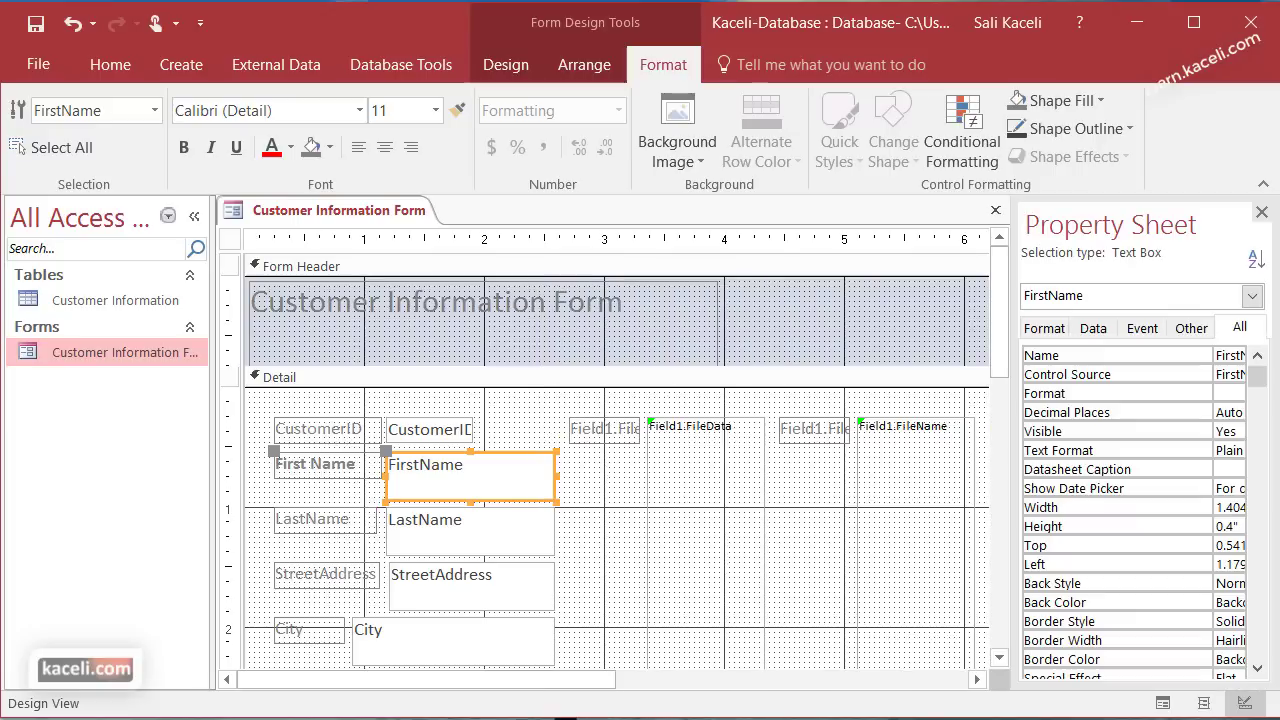
left_click(610, 719)
left_click_drag(1013, 412, 874, 412)
left_click(955, 328)
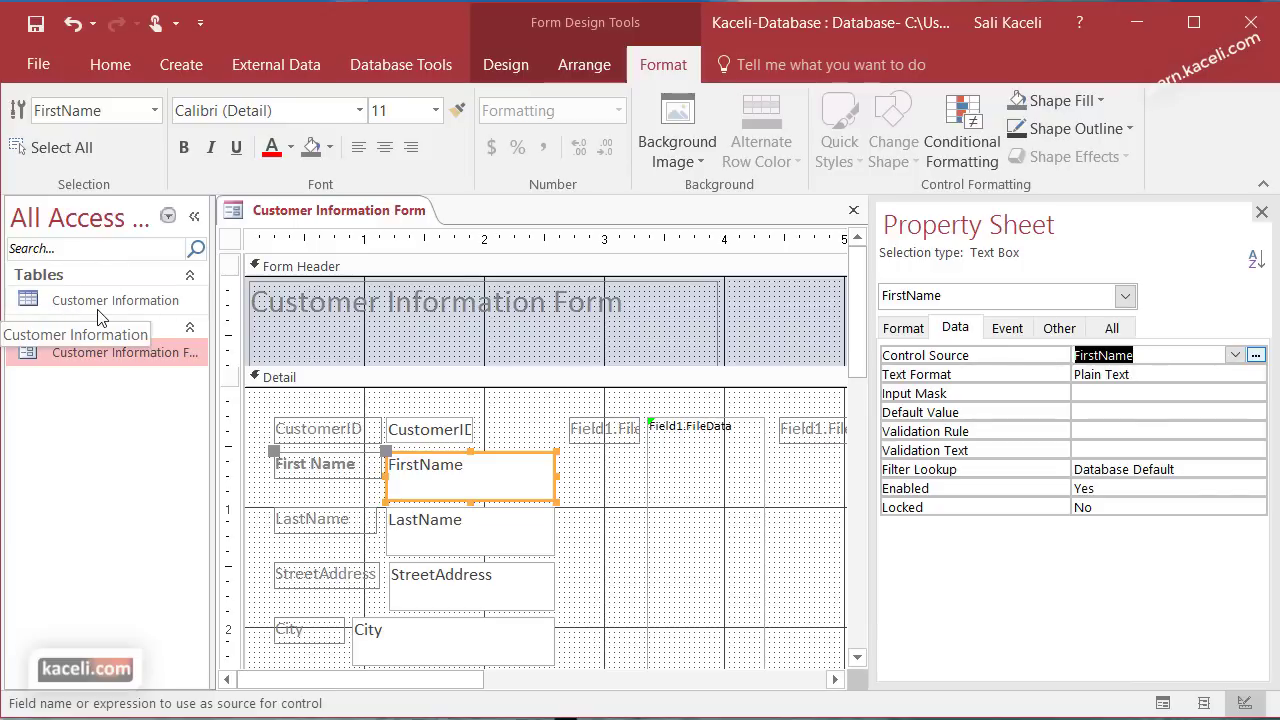
left_click(1236, 355)
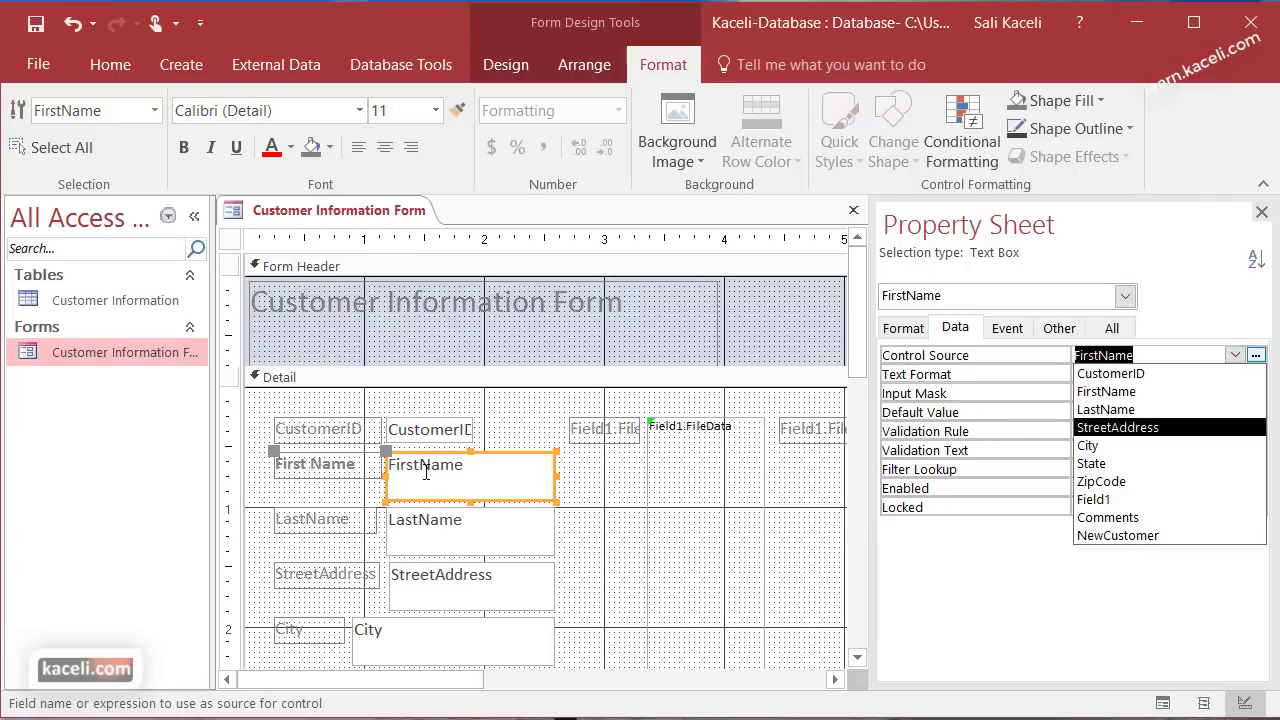
left_click(1261, 212)
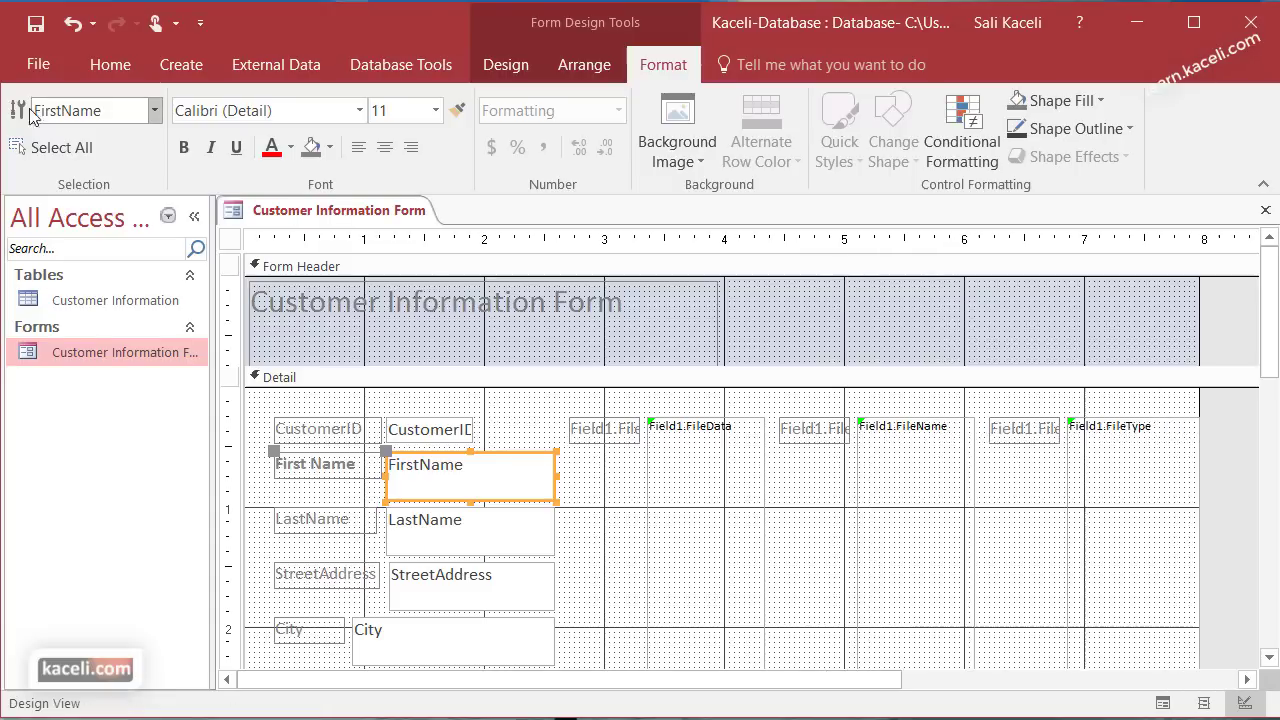
left_click(1265, 210)
left_click(875, 598)
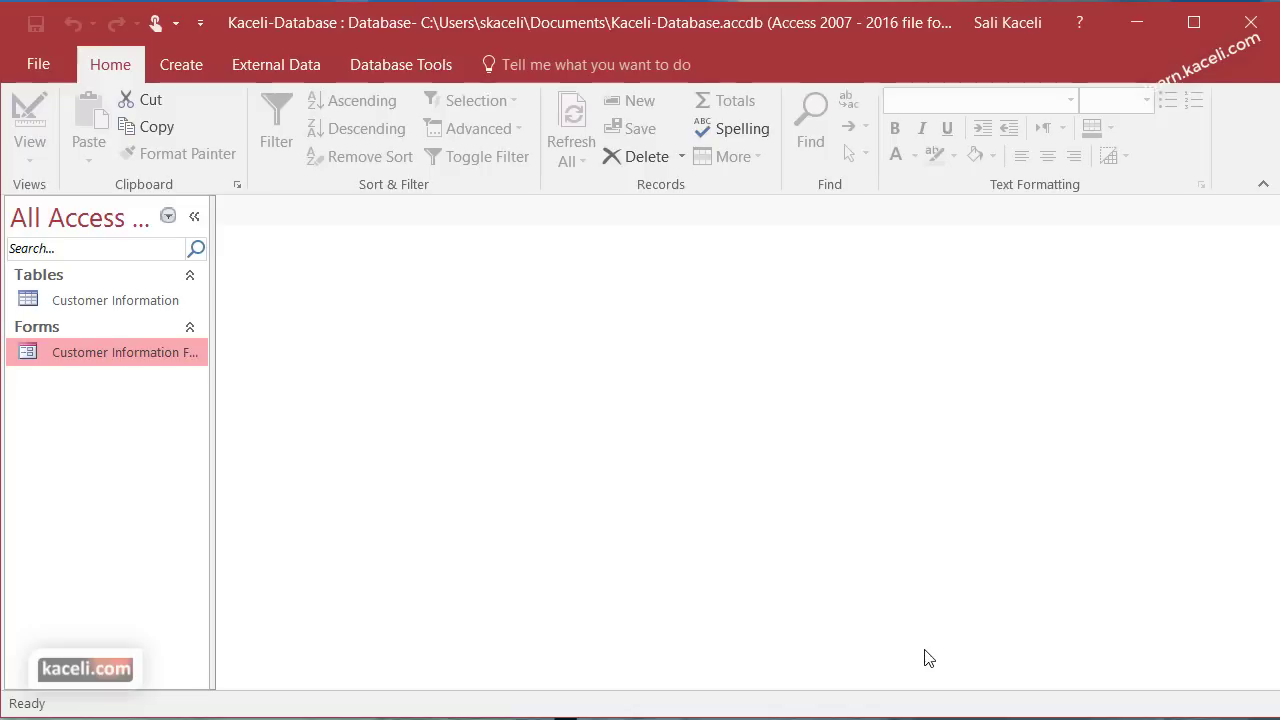
double_click(115, 352)
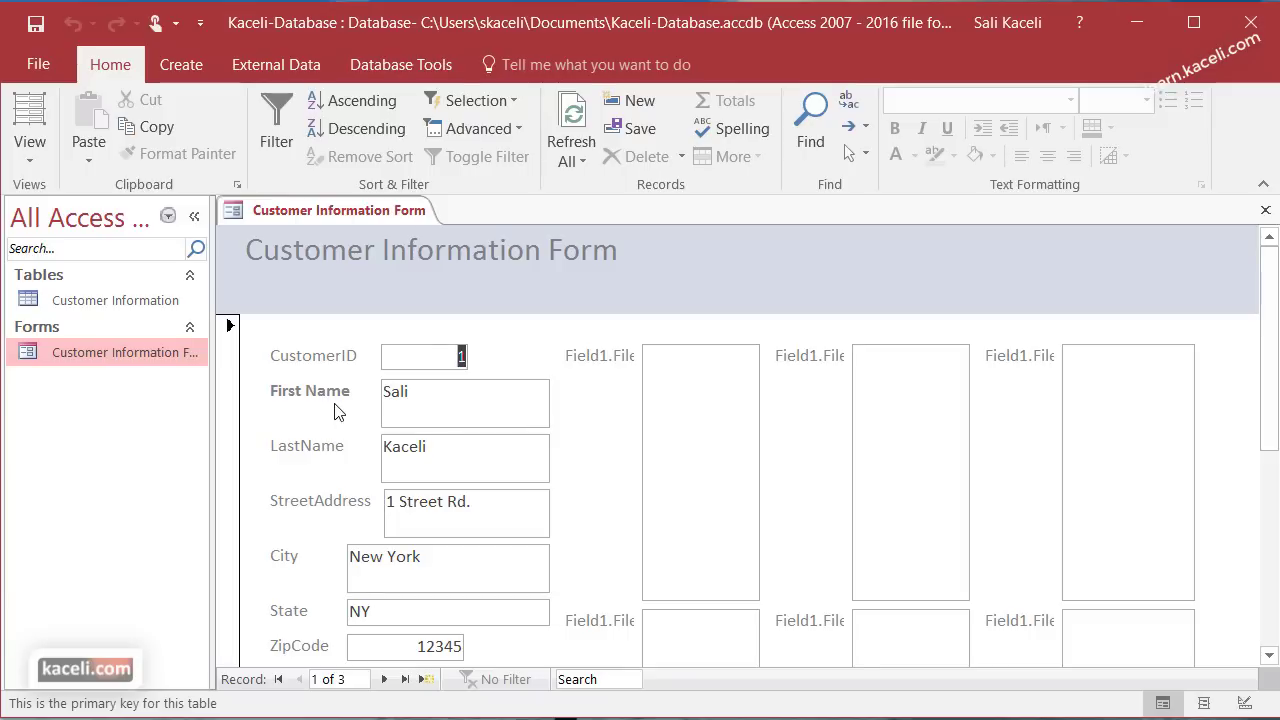
left_click(688, 408)
key("Tab")
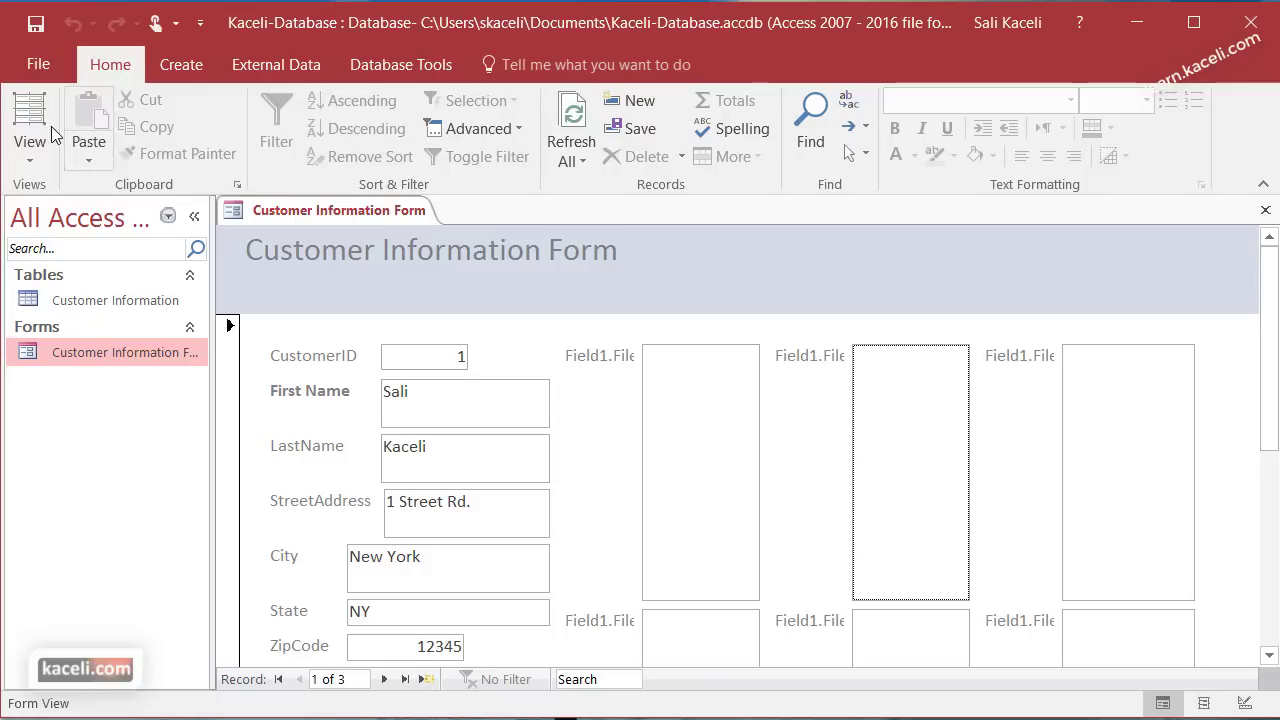
left_click(1265, 210)
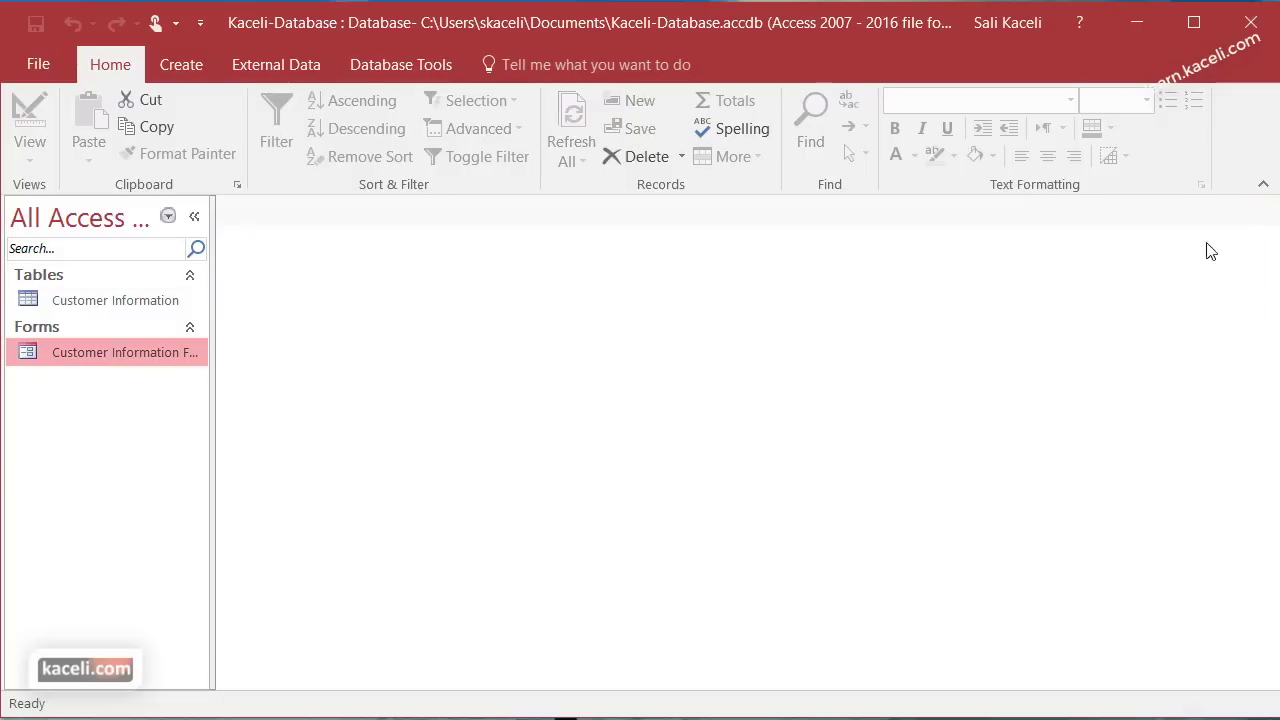
left_click(88, 302)
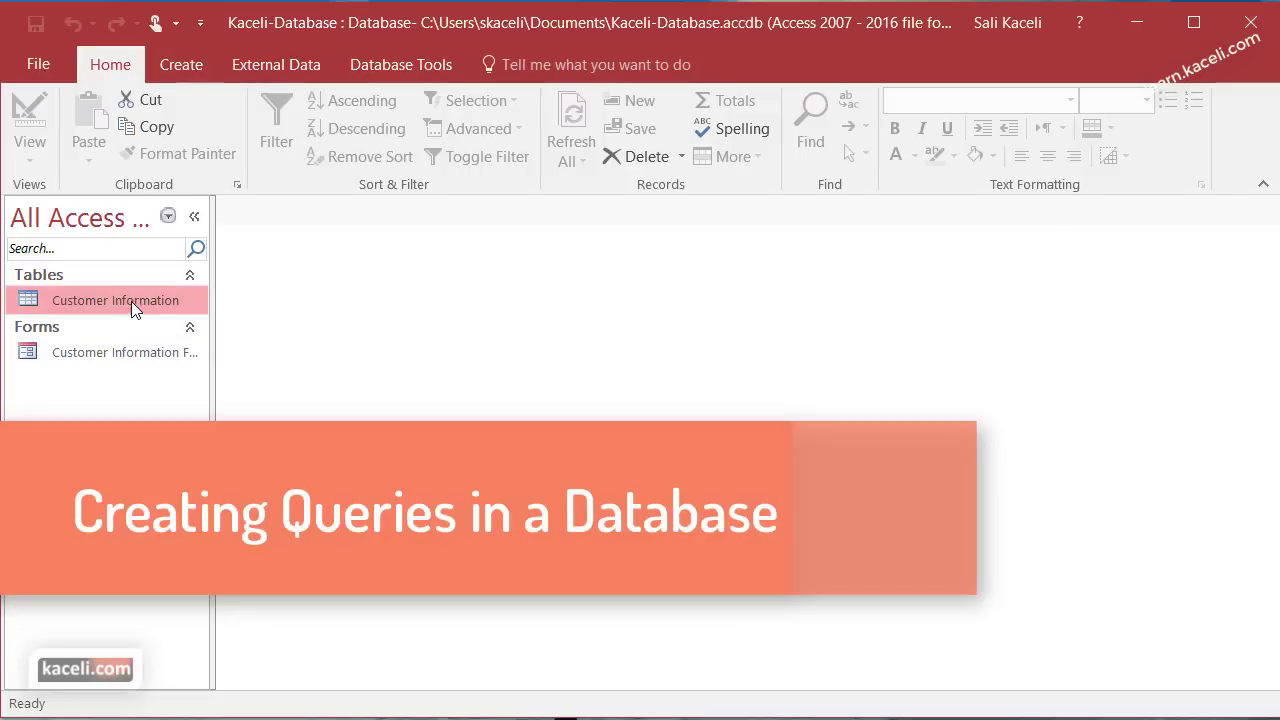
- In the Simple Query Wizard, add FirstName, LastName, StreetAddress, City and ZipCode, leaving out State
left_click(181, 64)
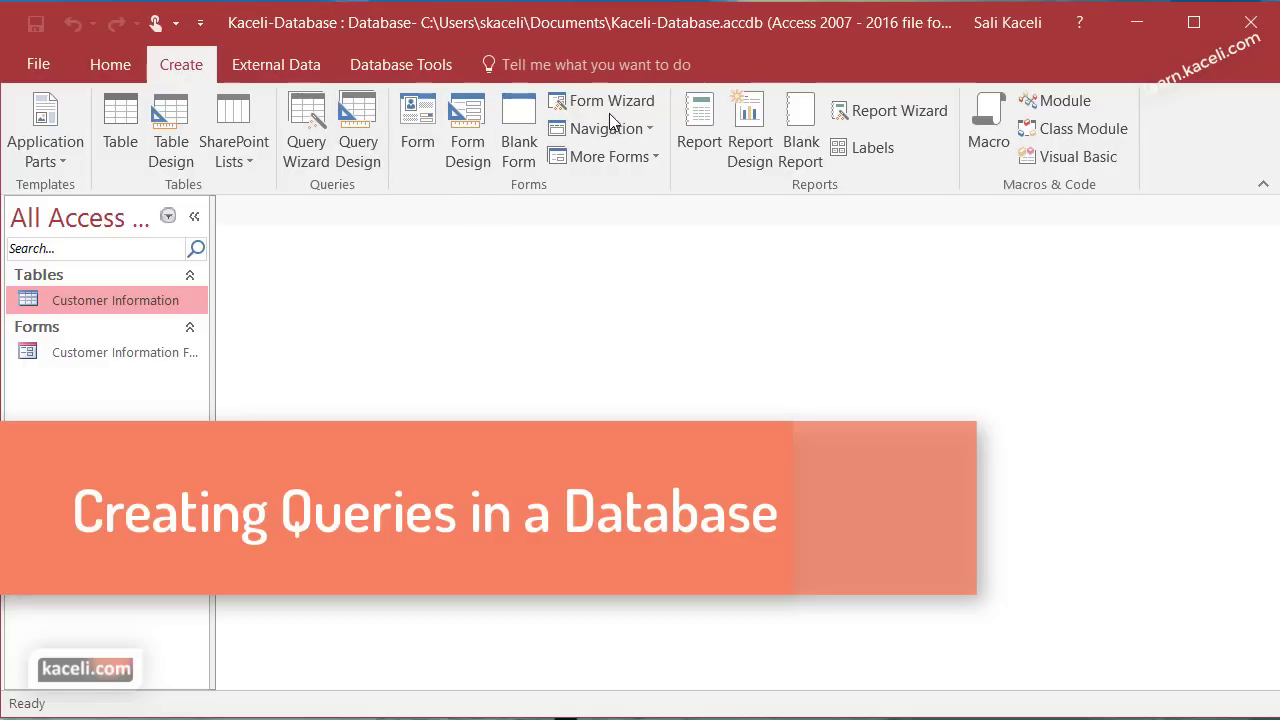
left_click(308, 148)
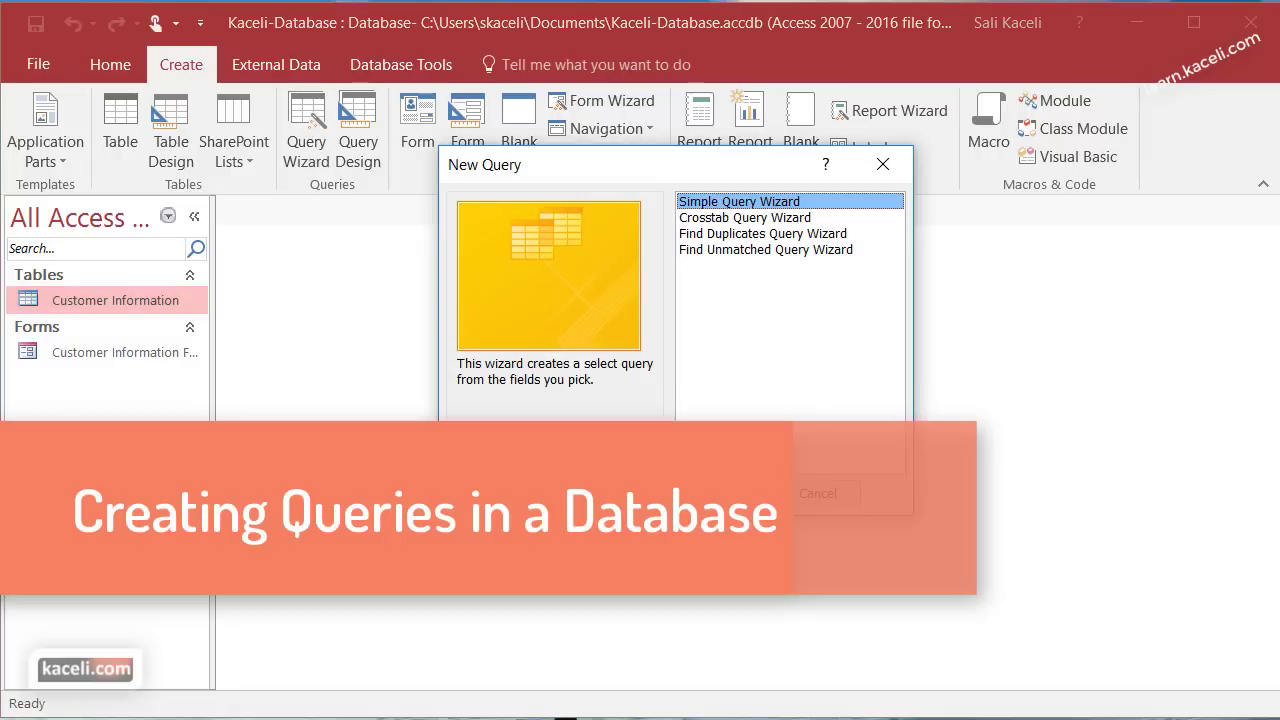
key("Return")
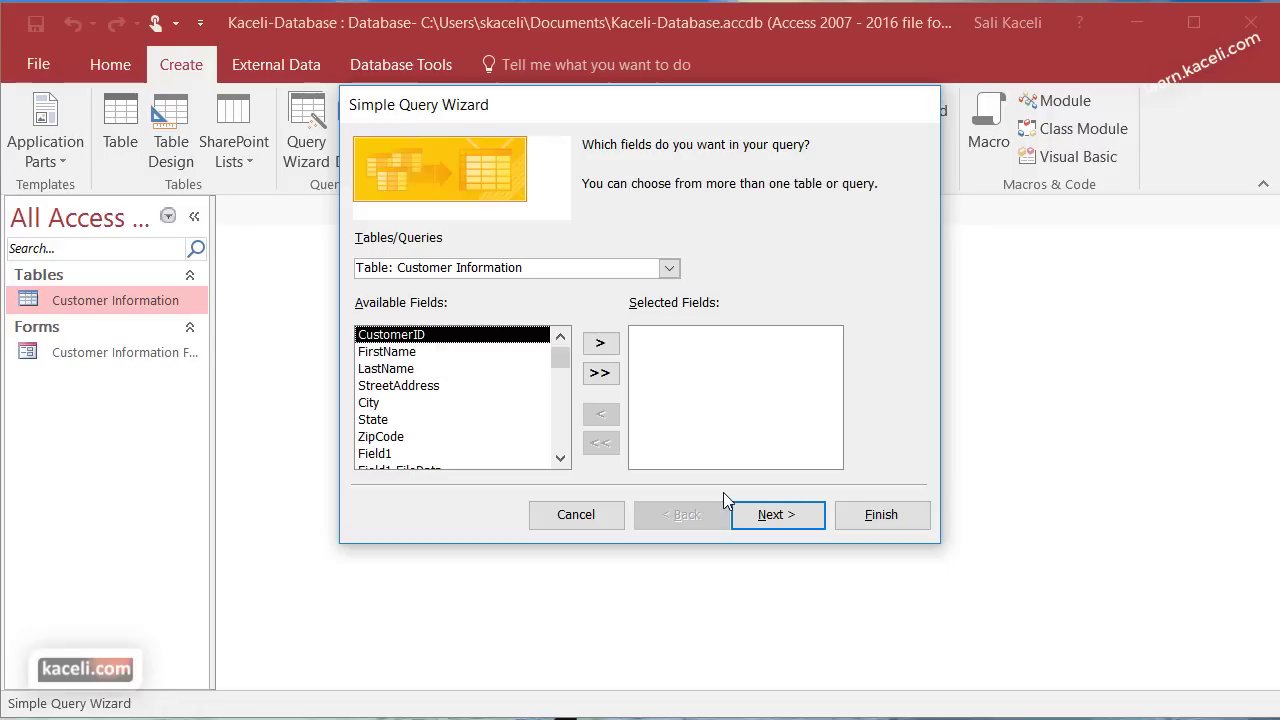
left_click(403, 352)
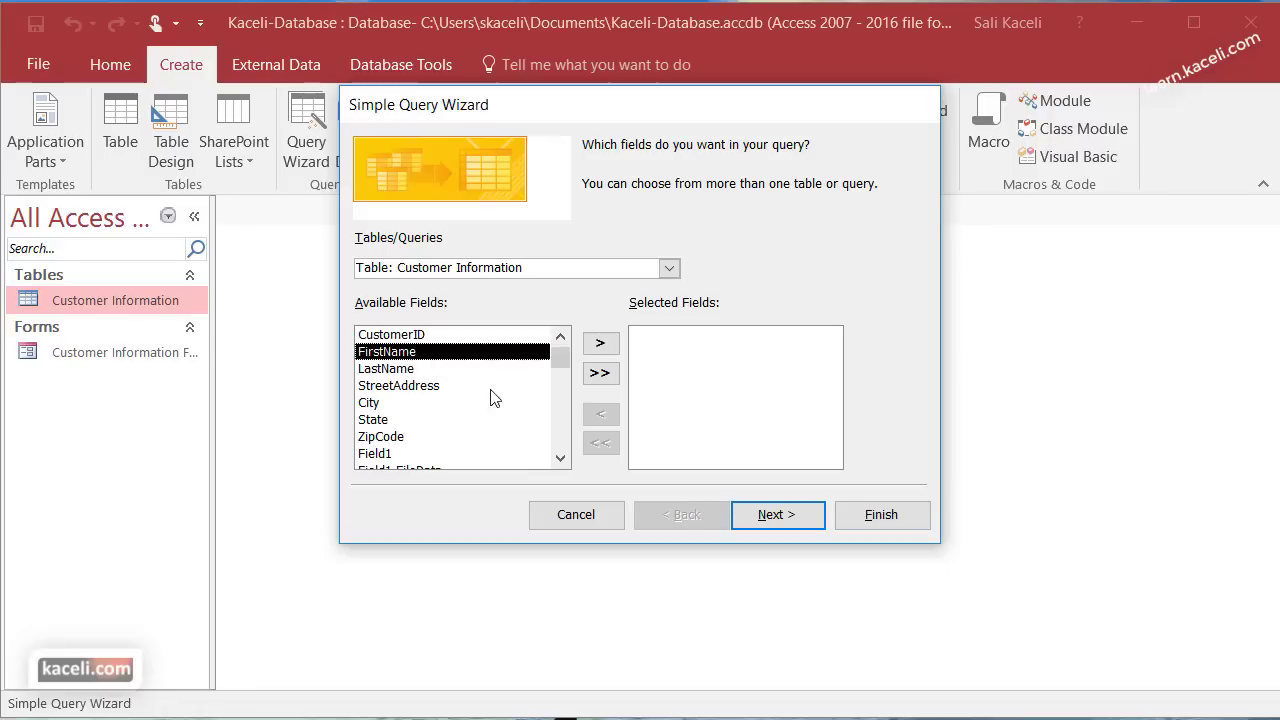
left_click(601, 344)
left_click(601, 344)
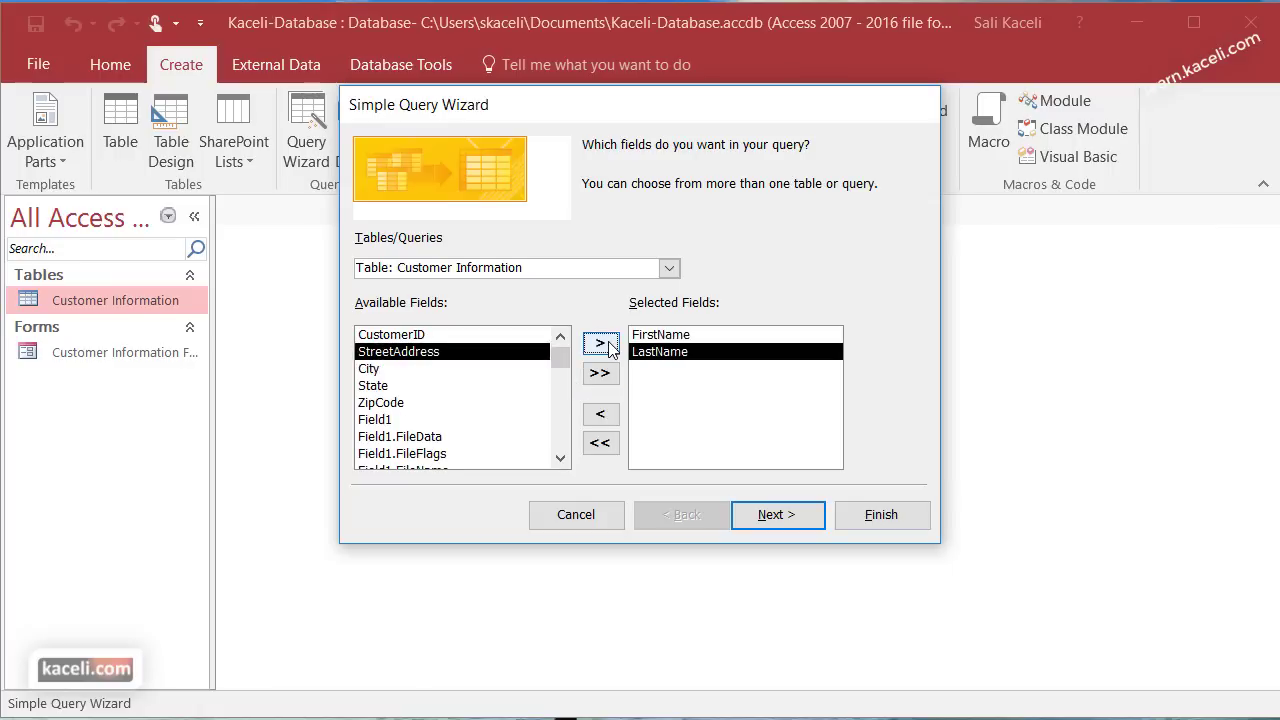
left_click(604, 345)
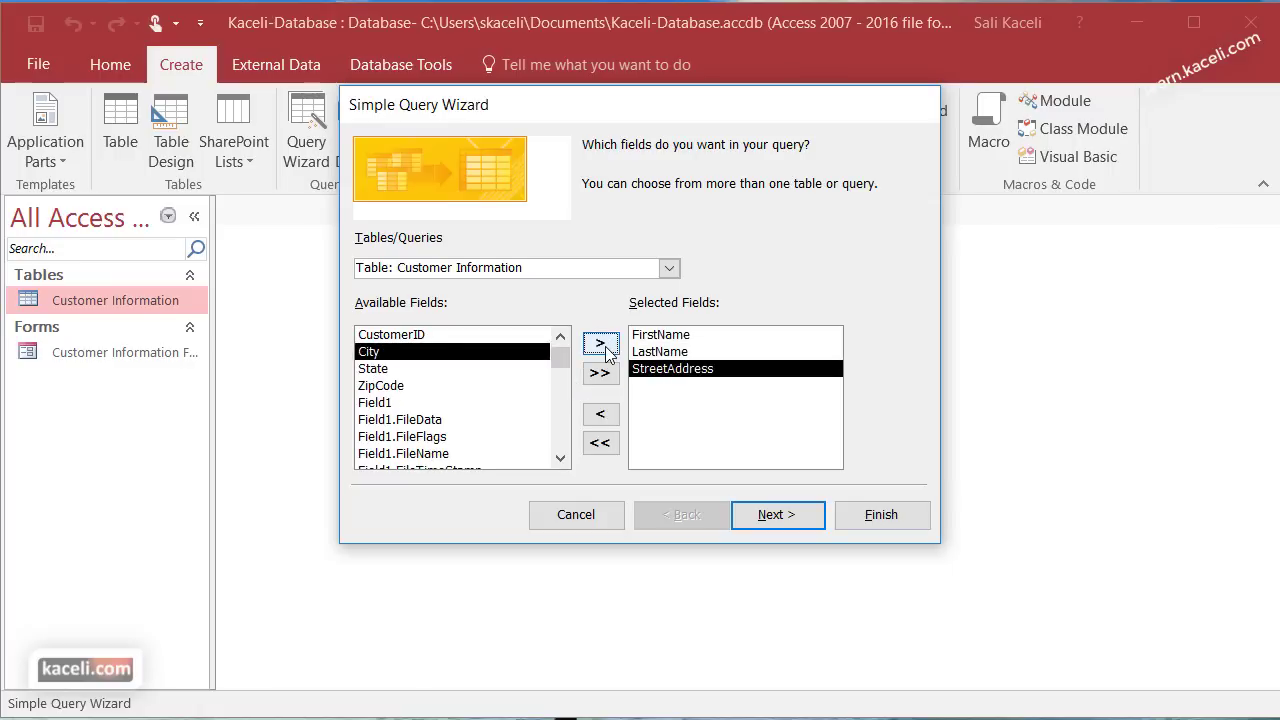
left_click(604, 345)
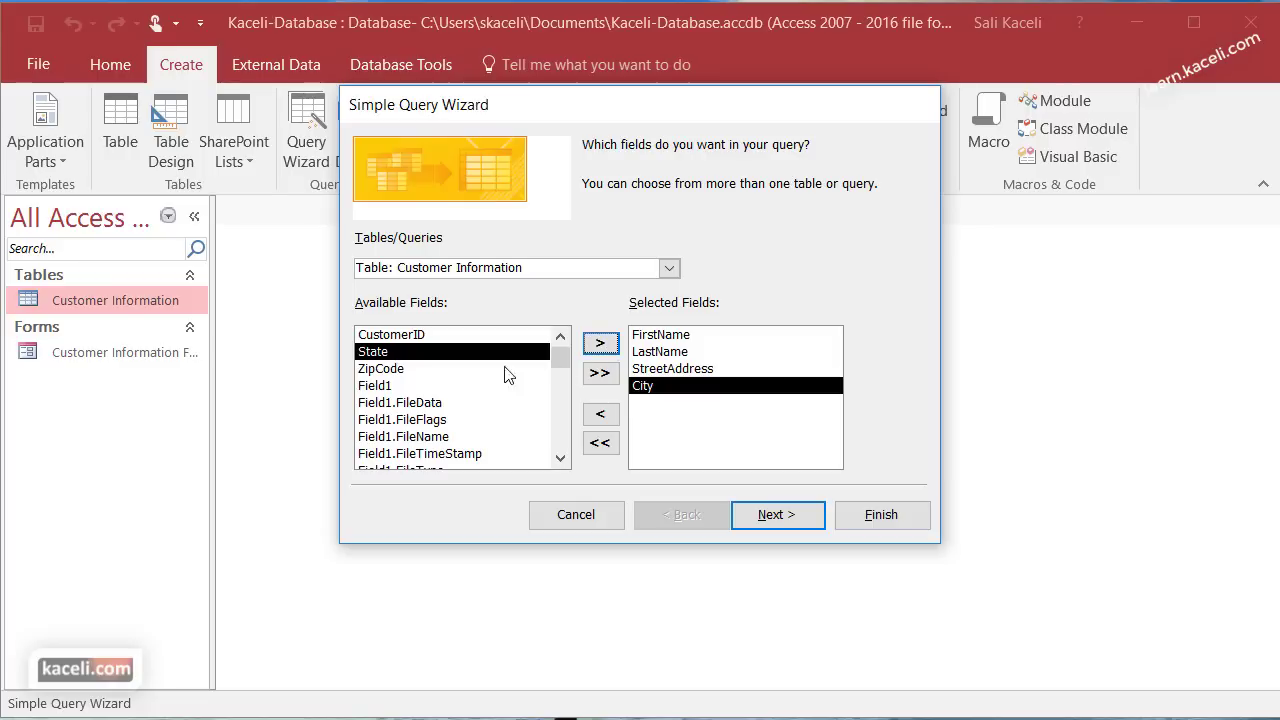
left_click(442, 369)
left_click(600, 344)
- Finish it as a detail query titled Customer Information Query, review the results, and close the datasheet
left_click(787, 524)
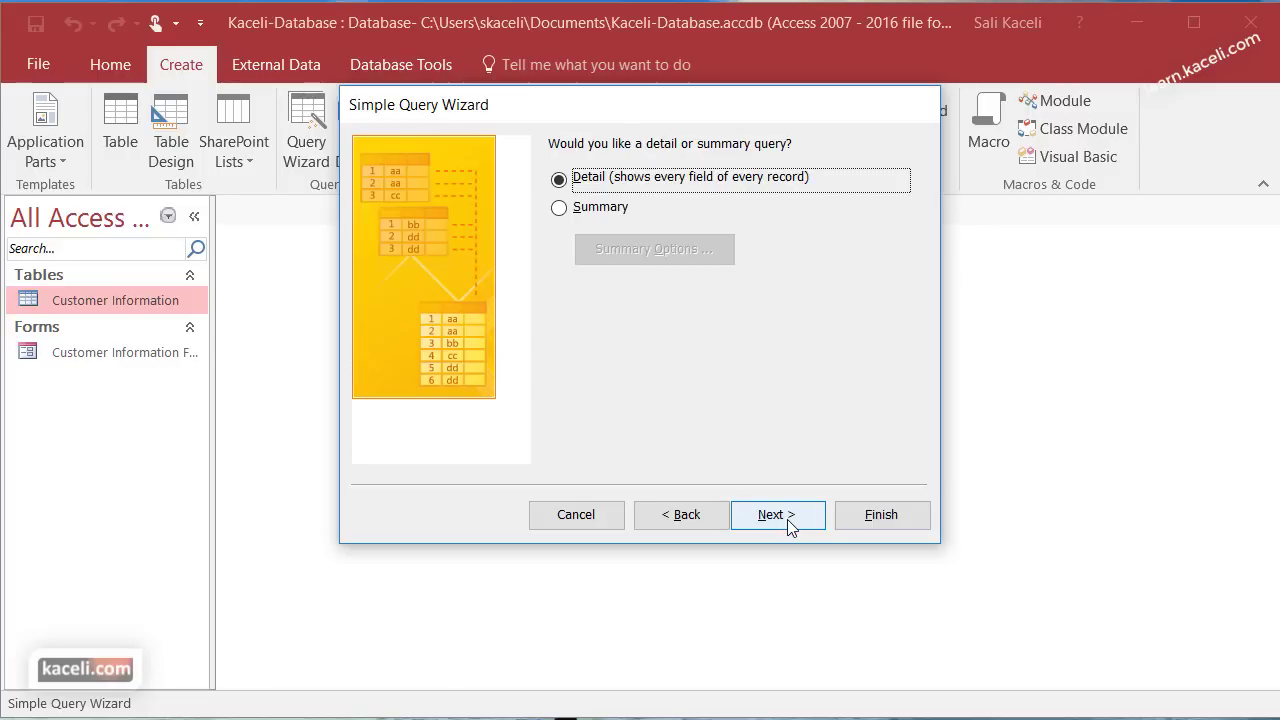
left_click(777, 516)
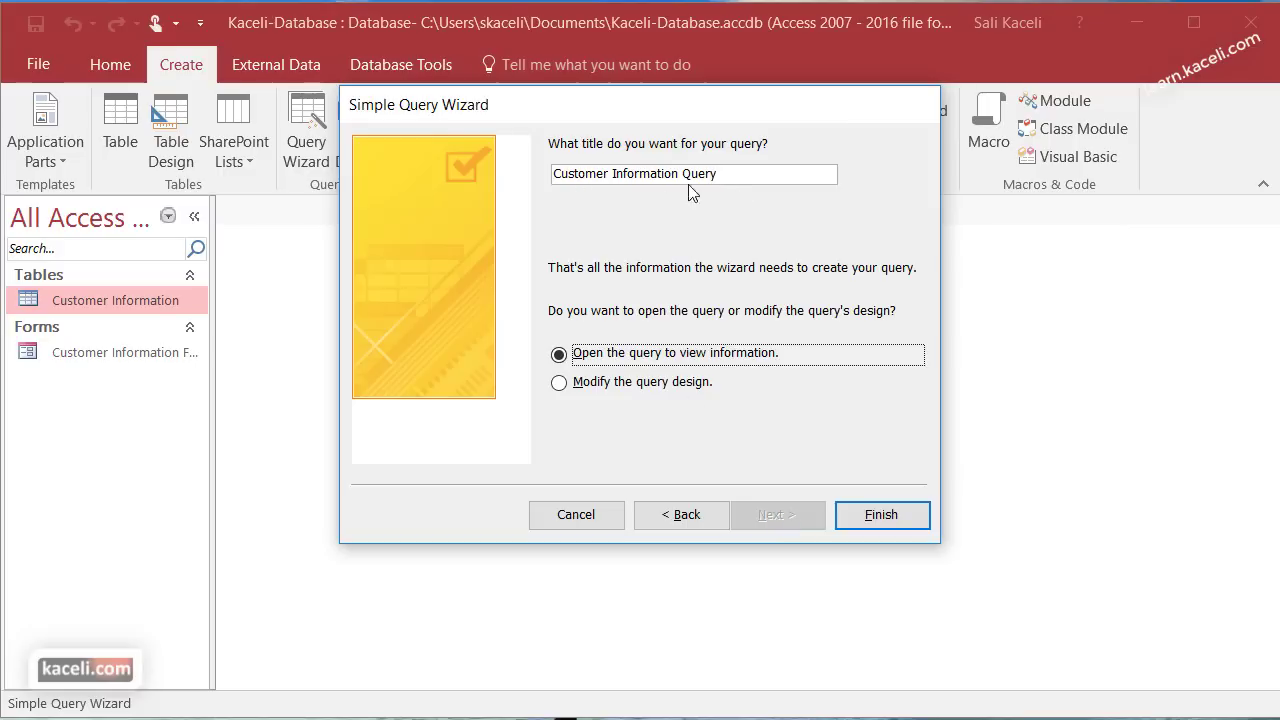
left_click(726, 179)
left_click(880, 515)
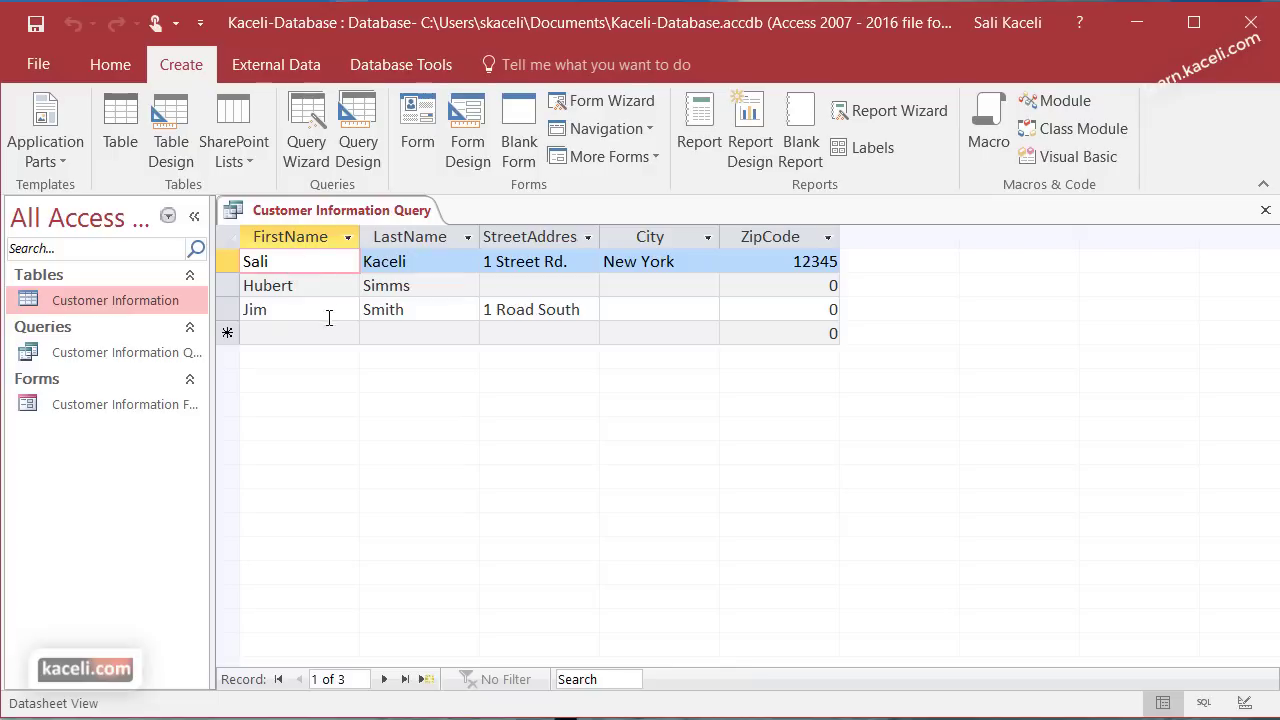
left_click(424, 240)
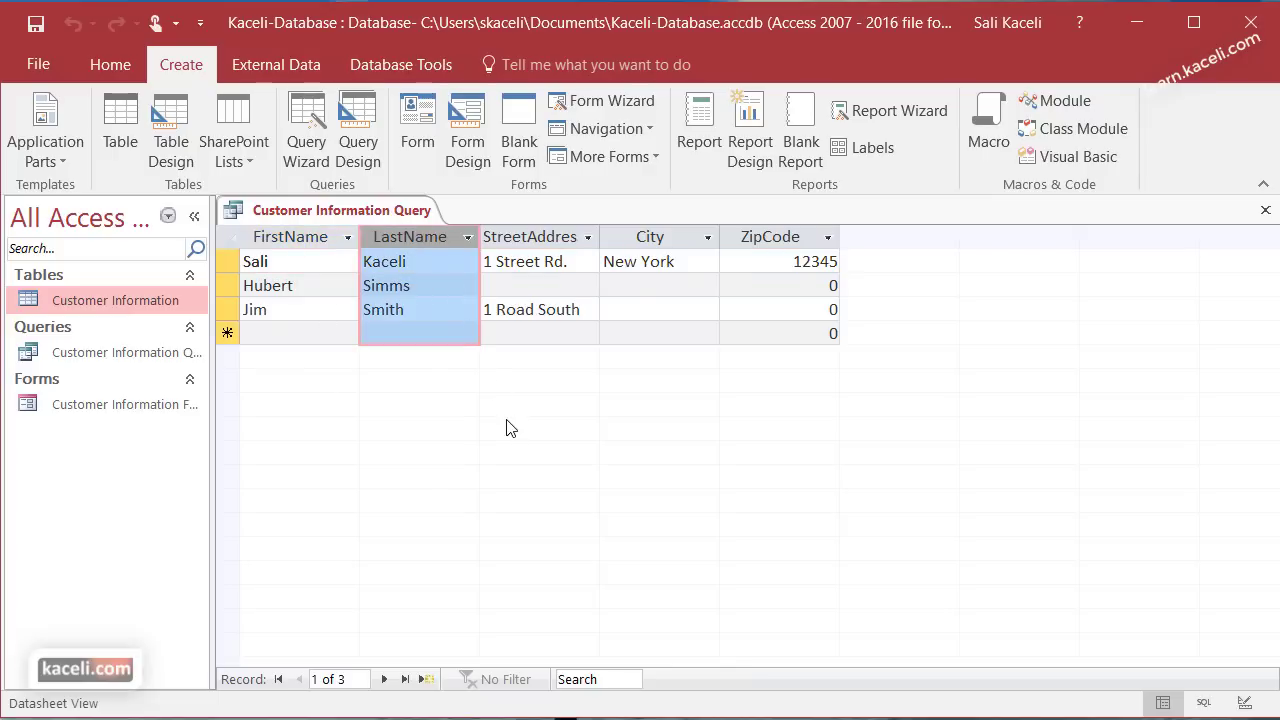
left_click(556, 230)
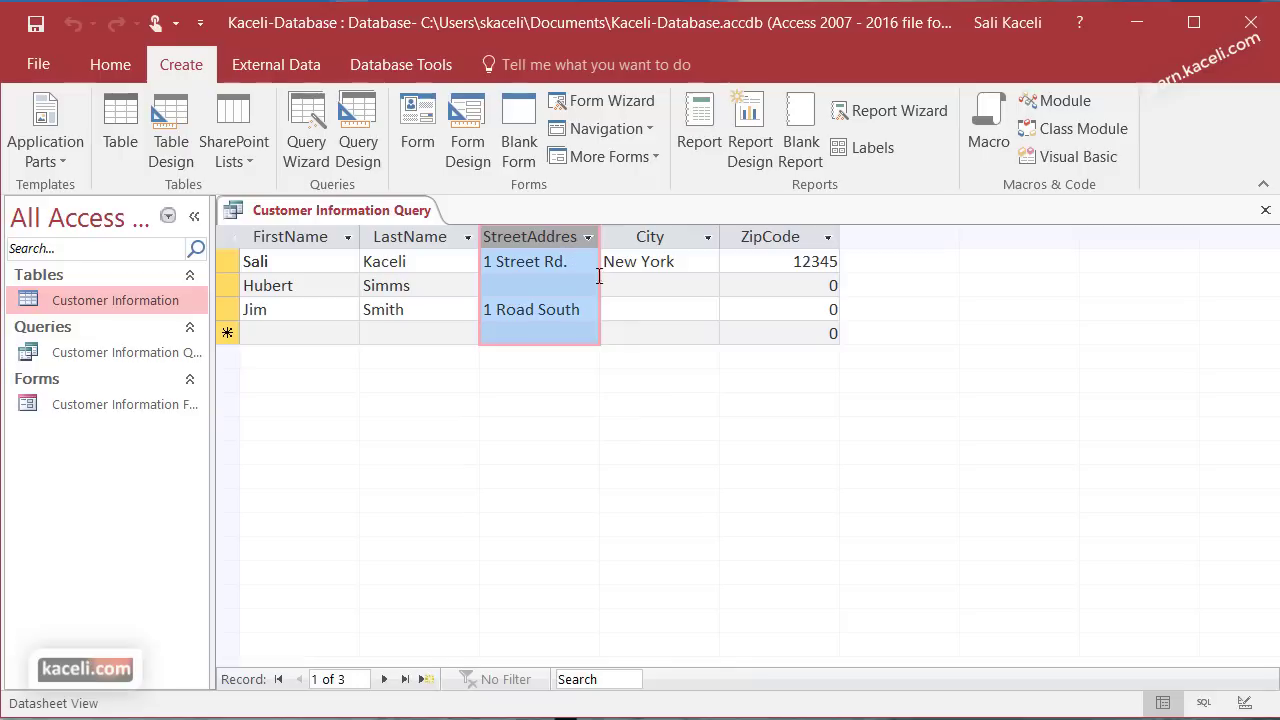
left_click(670, 236)
key("ctrl+w")
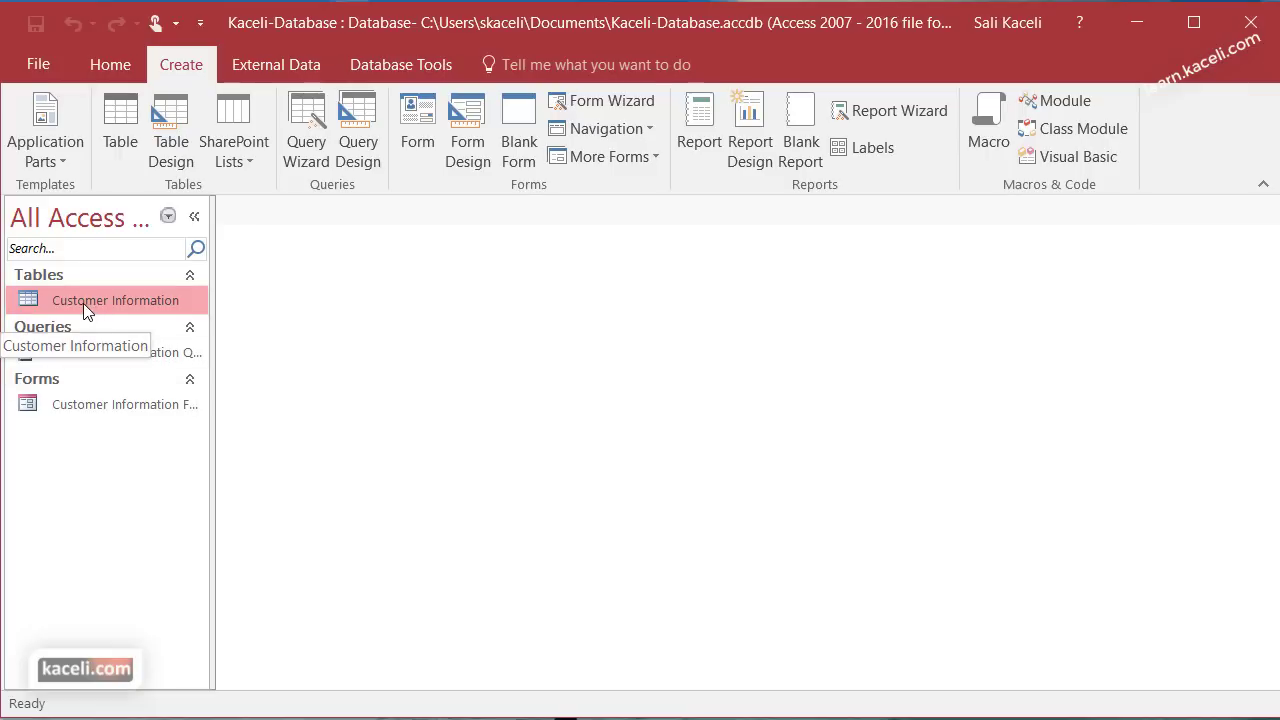
- Open the Customer Information Query datasheet and close it again
left_click(95, 356)
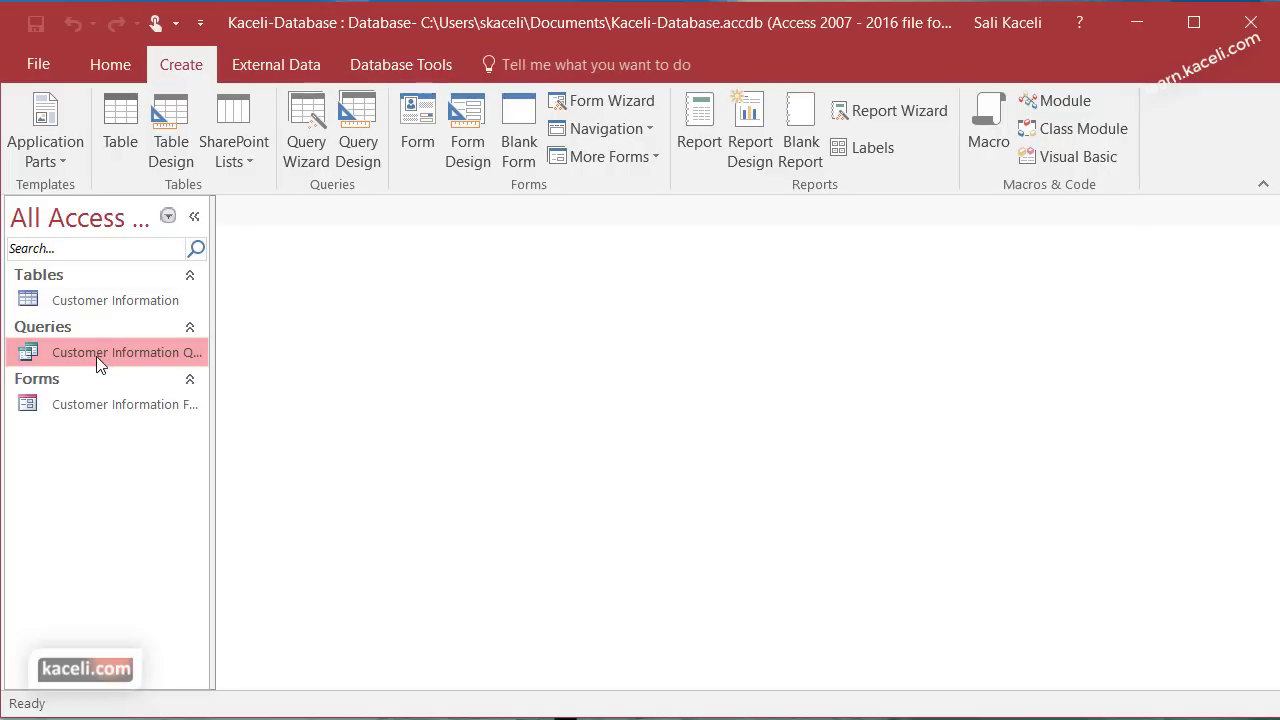
double_click(97, 353)
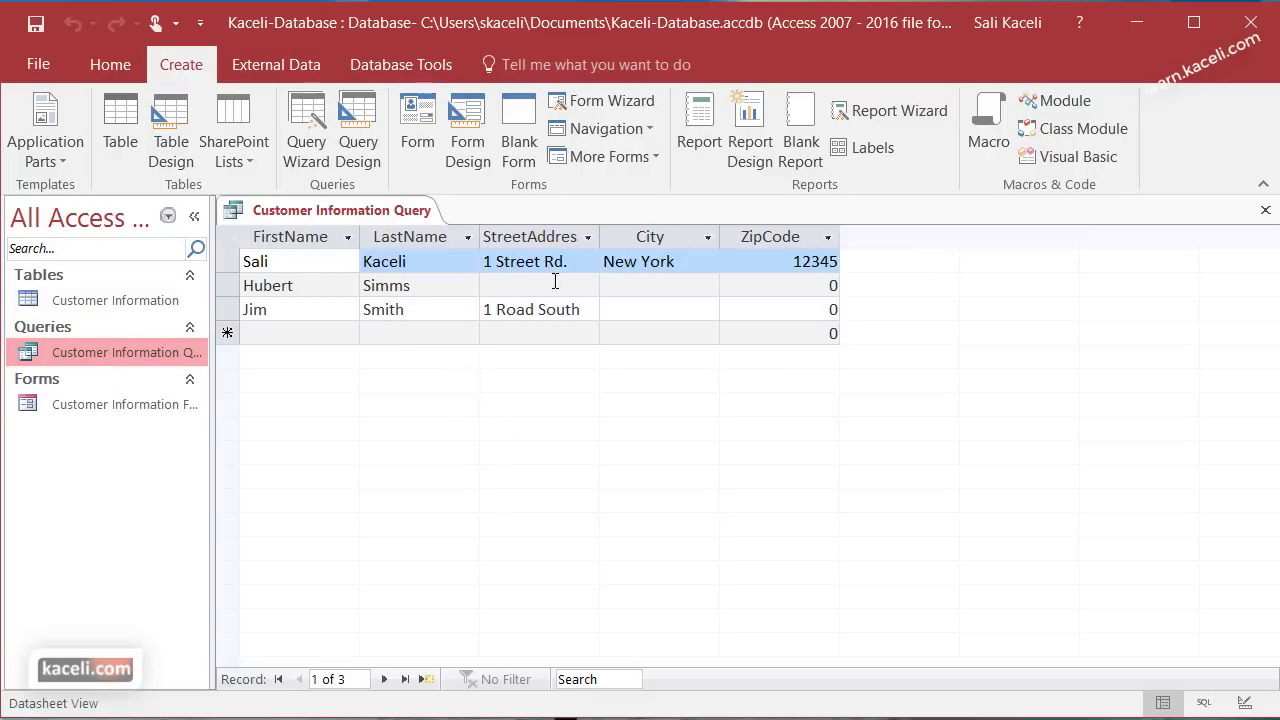
left_click(1265, 210)
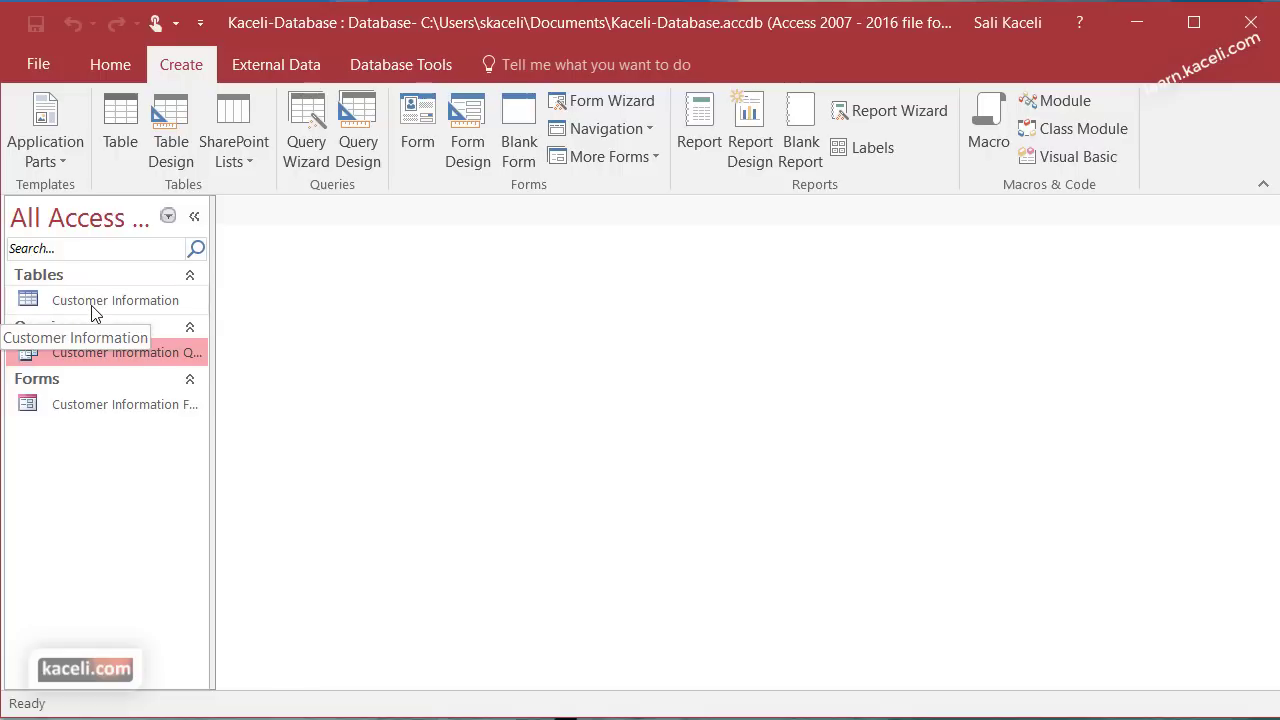
- Add a new form record with first name 'Customer' and last name 'Number 4', then reopen the query
double_click(95, 406)
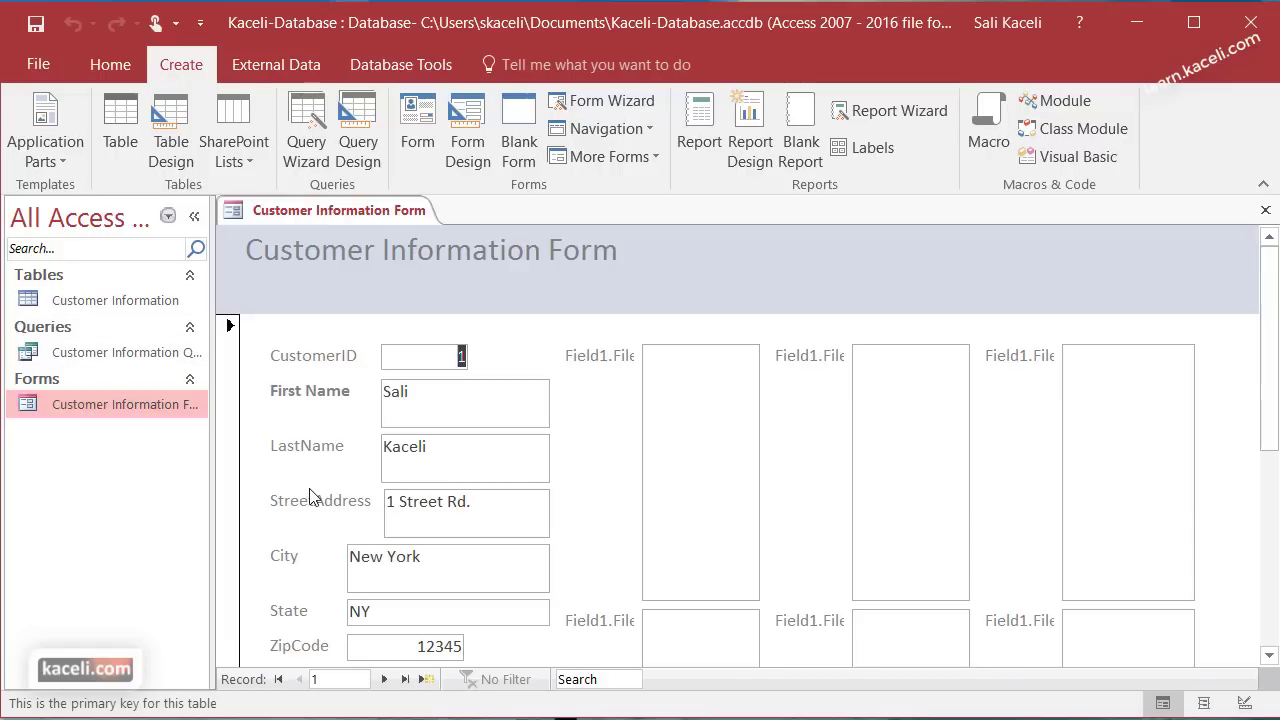
scroll(558, 555, "down", 2)
left_click(384, 679)
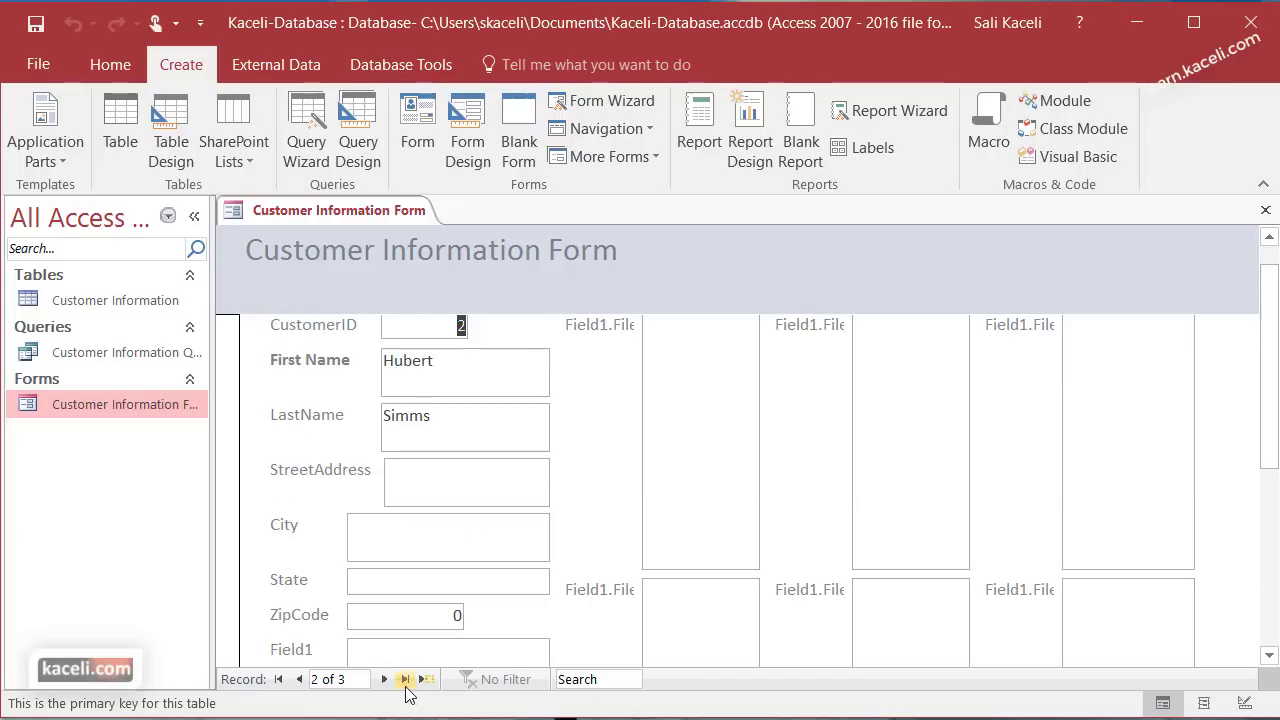
left_click(405, 679)
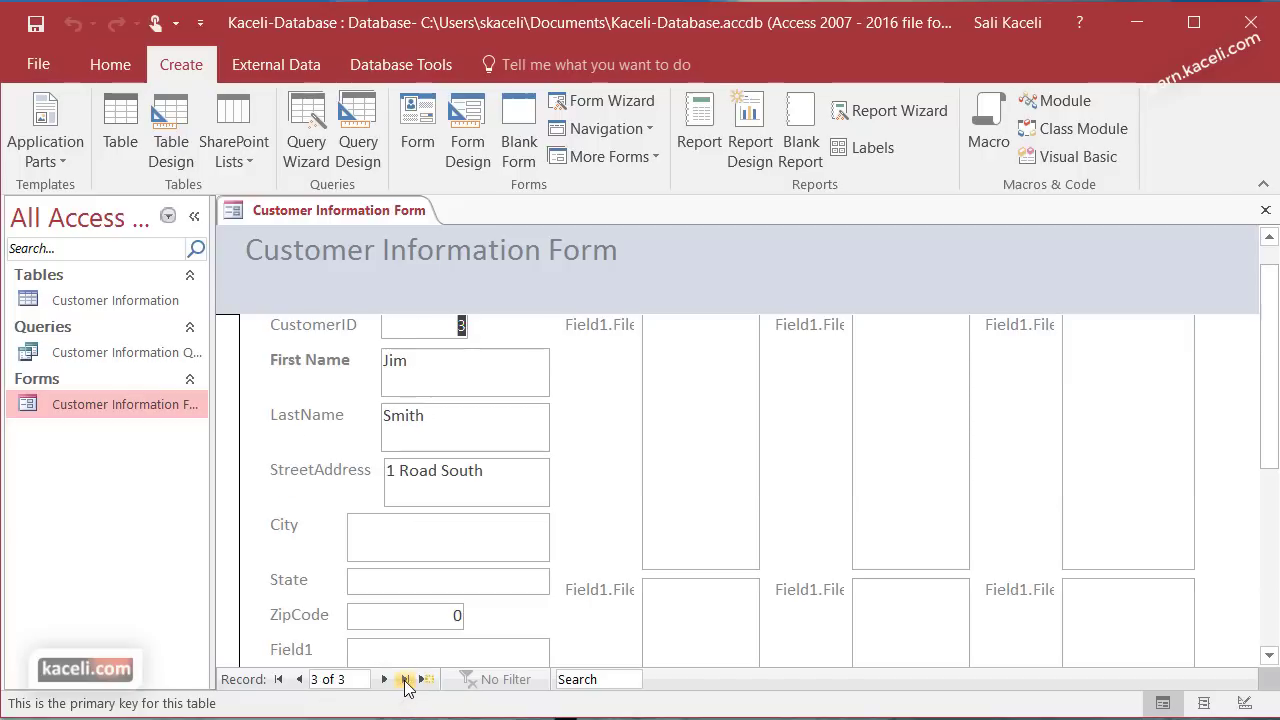
left_click(427, 679)
left_click(436, 361)
type("Customer")
key("Tab")
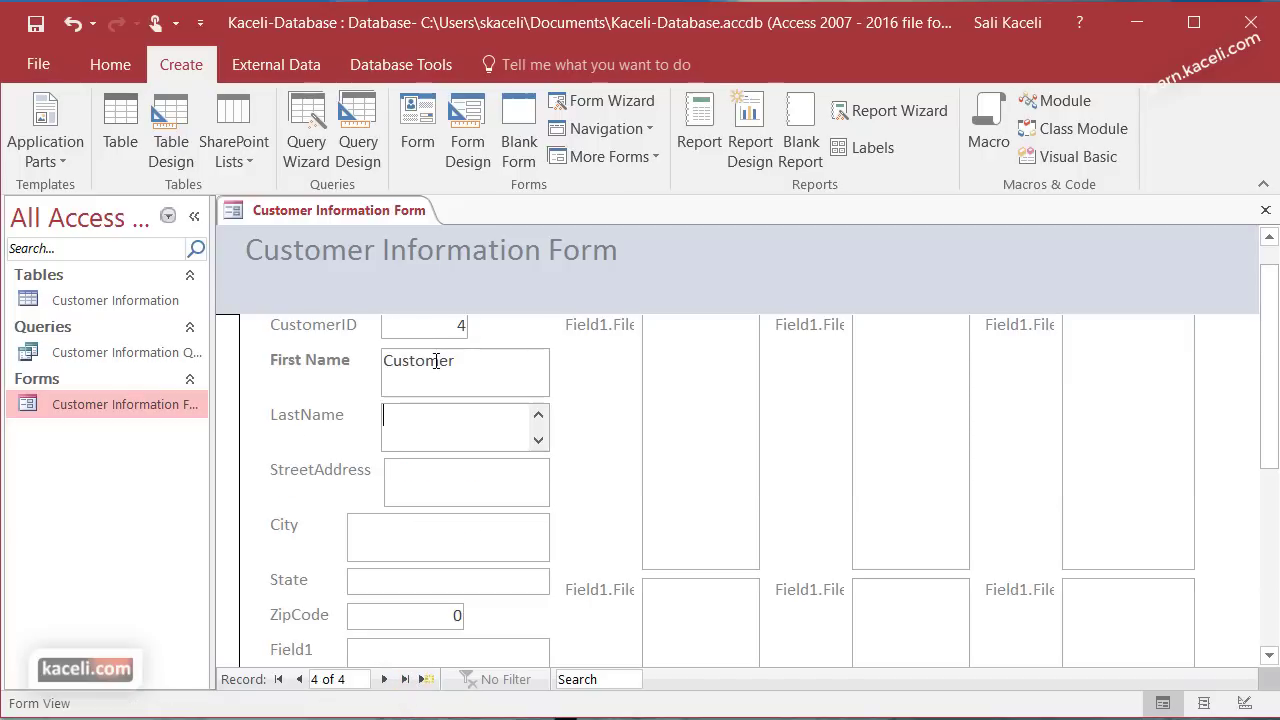
type("Number 4")
left_click(1267, 210)
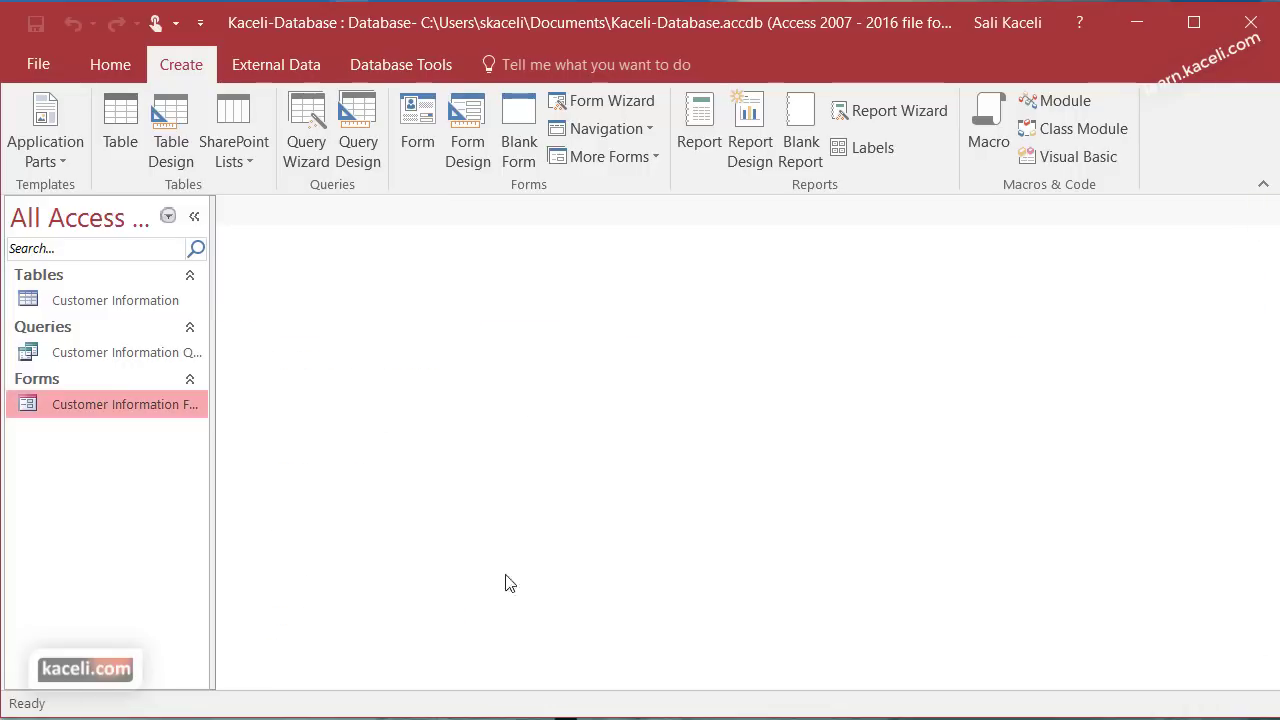
double_click(91, 353)
left_click(280, 360)
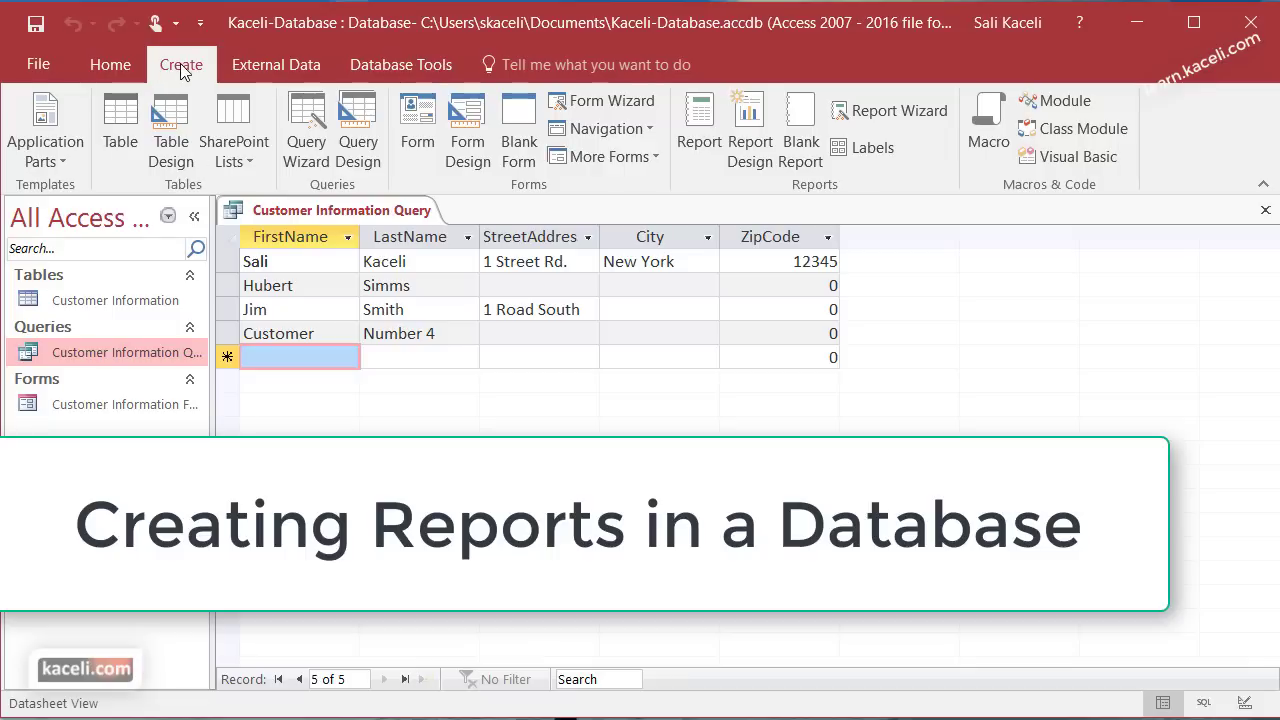
left_click(96, 307)
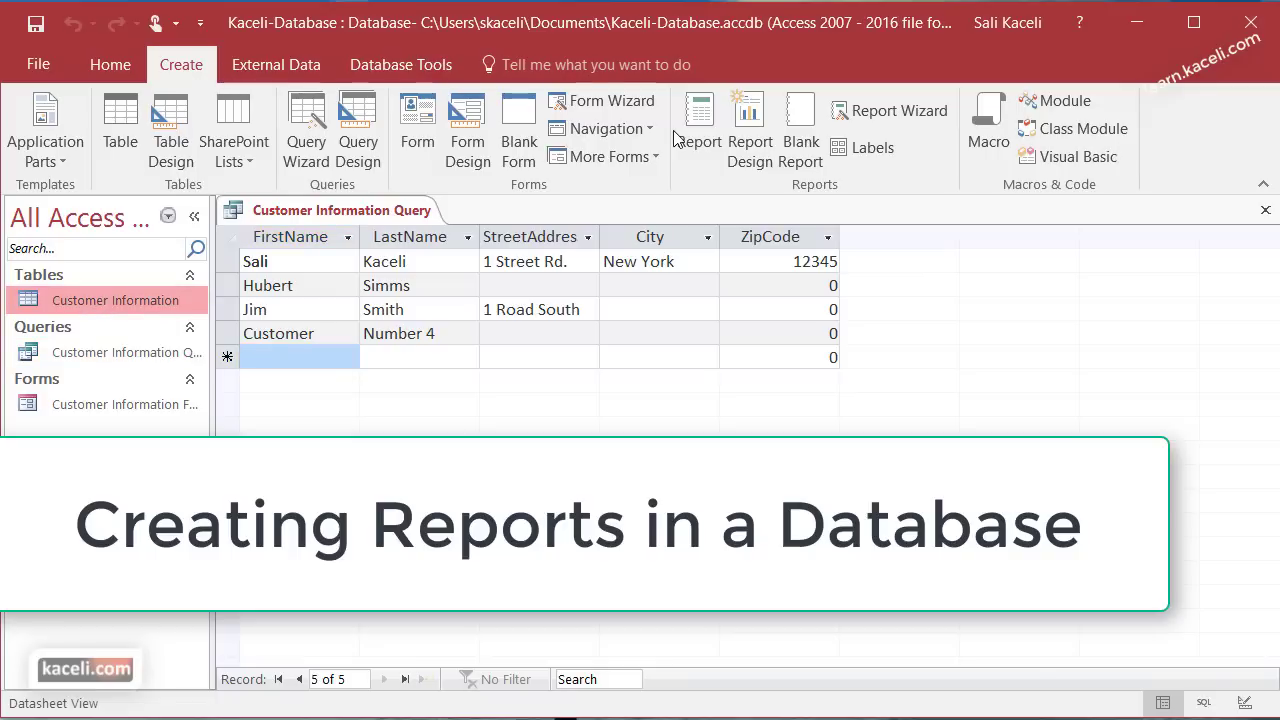
- Start the Report Wizard on the Customer Information table and add all seven fields, CustomerID through ZipCode
left_click(862, 110)
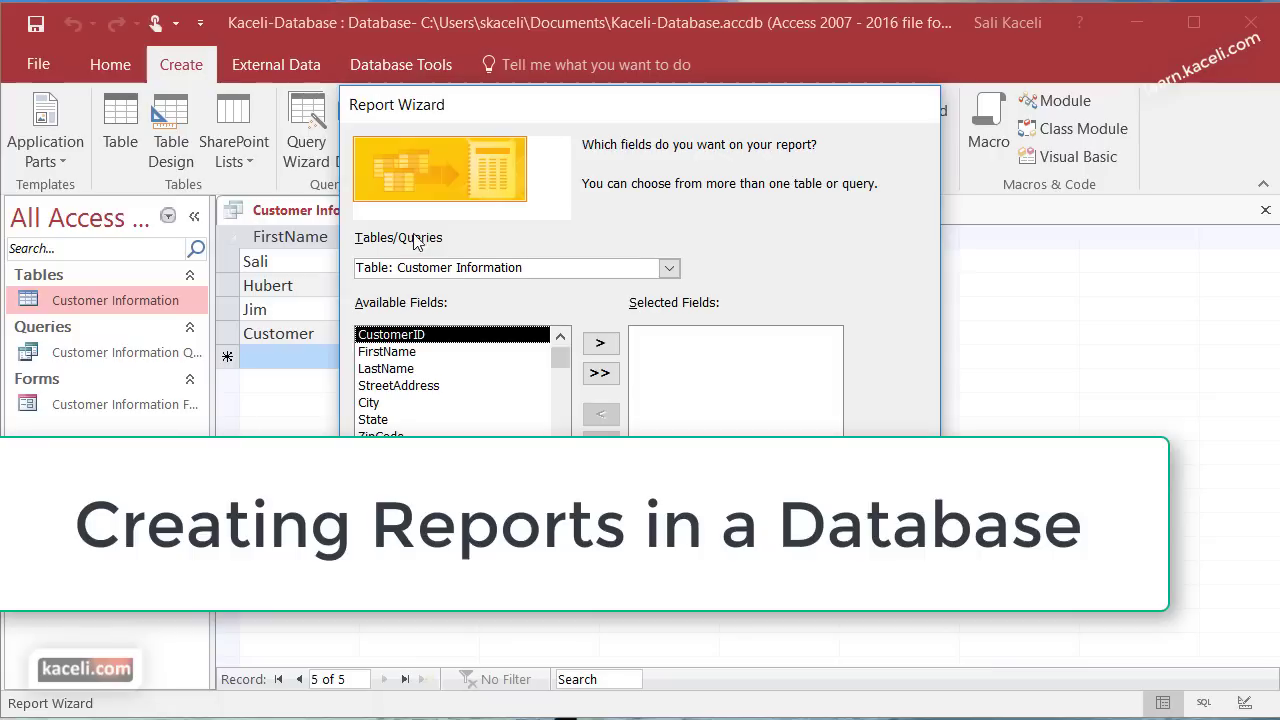
left_click(669, 268)
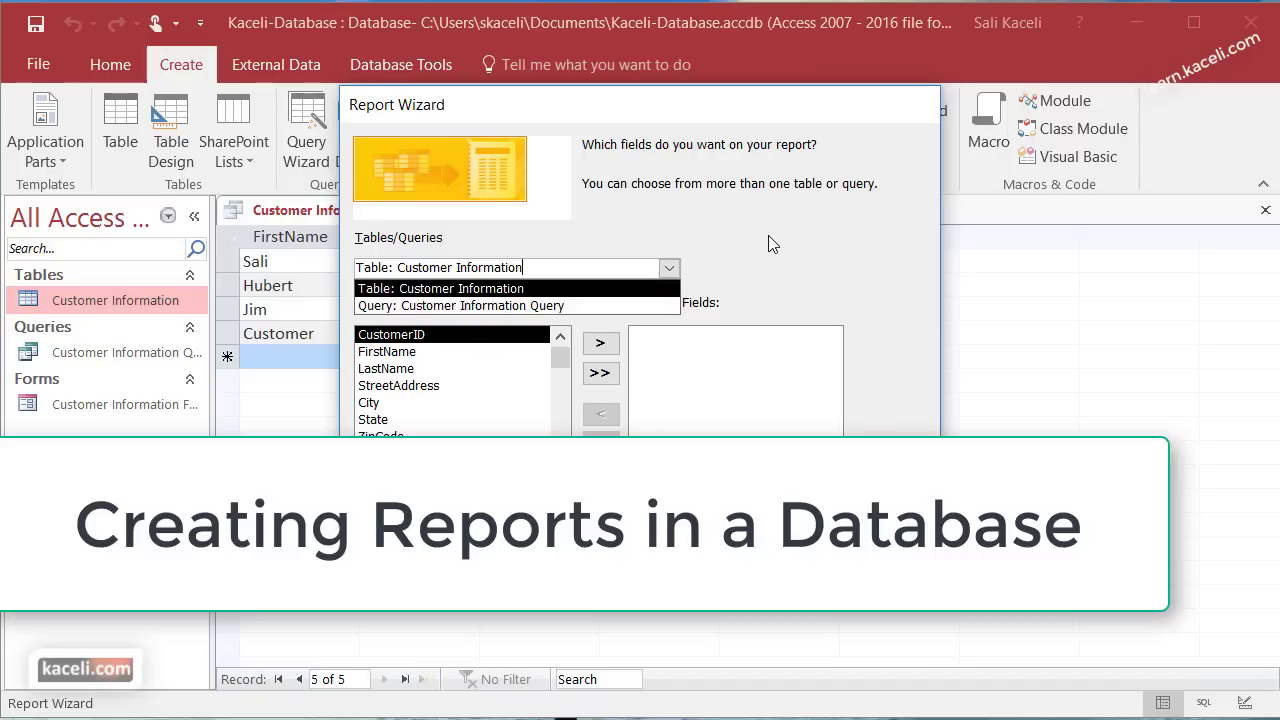
left_click(440, 288)
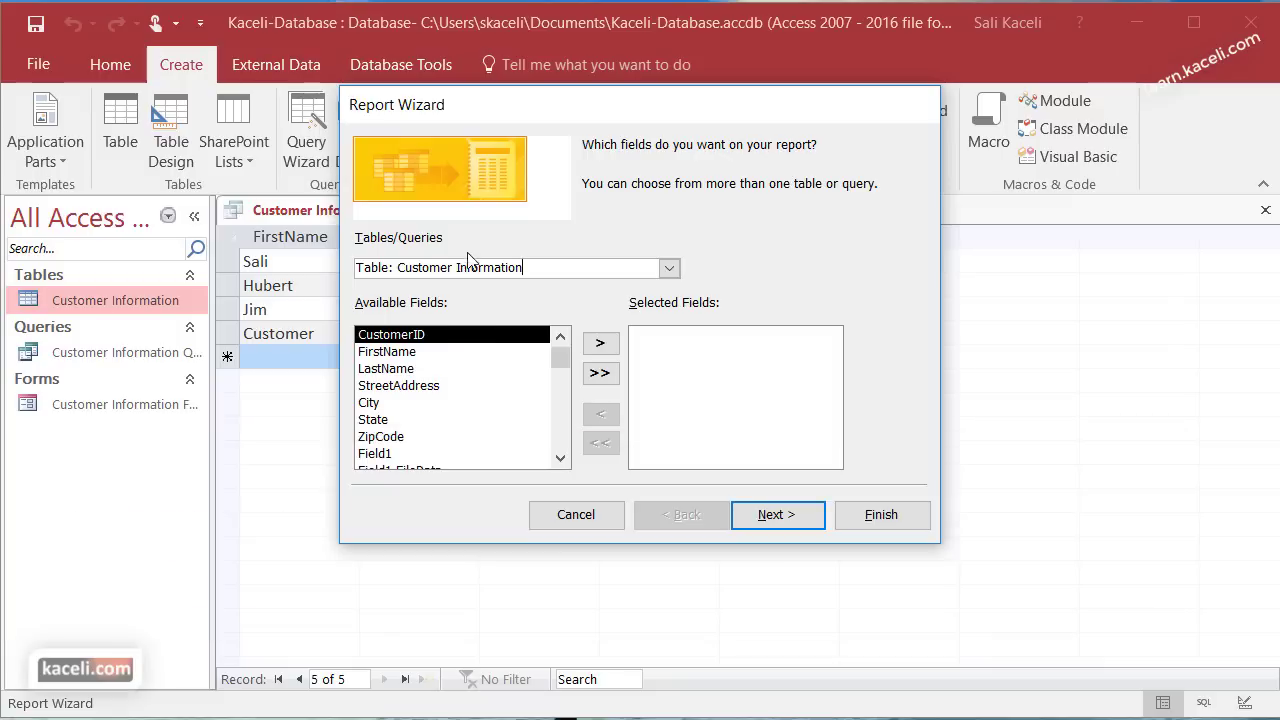
left_click(463, 352)
left_click(474, 338)
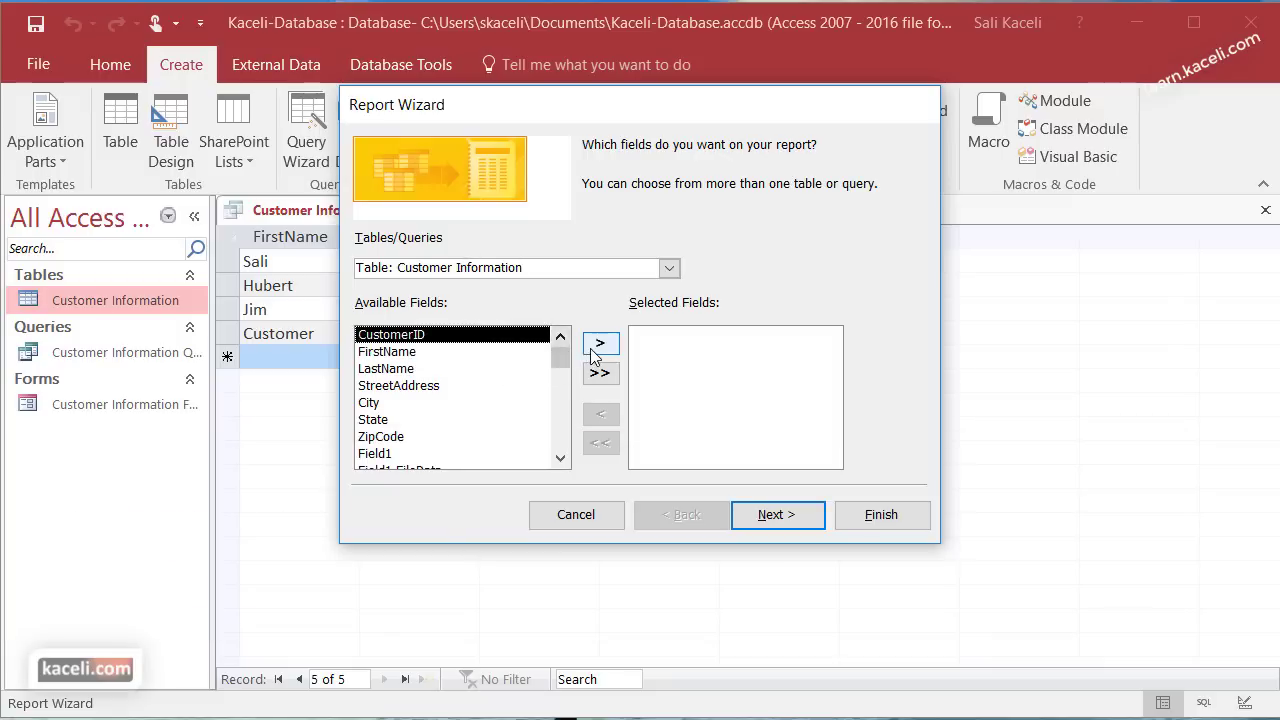
left_click(598, 348)
left_click(600, 346)
left_click(601, 346)
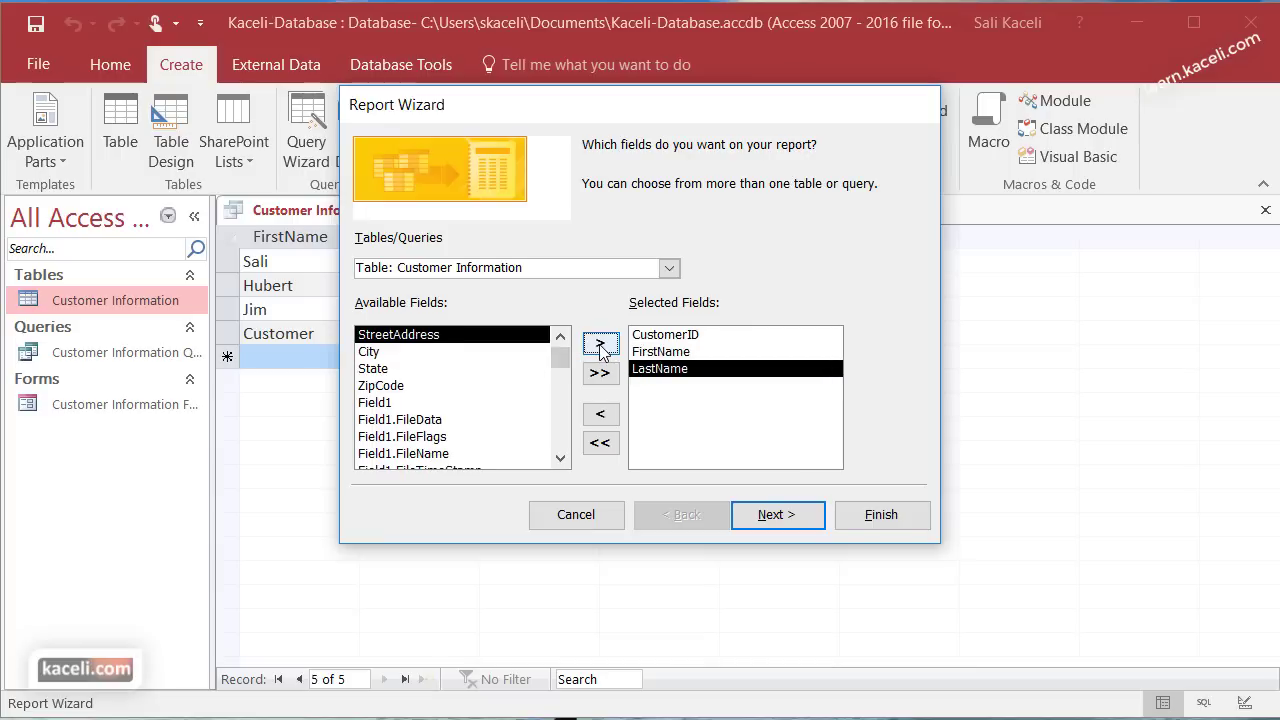
left_click(601, 346)
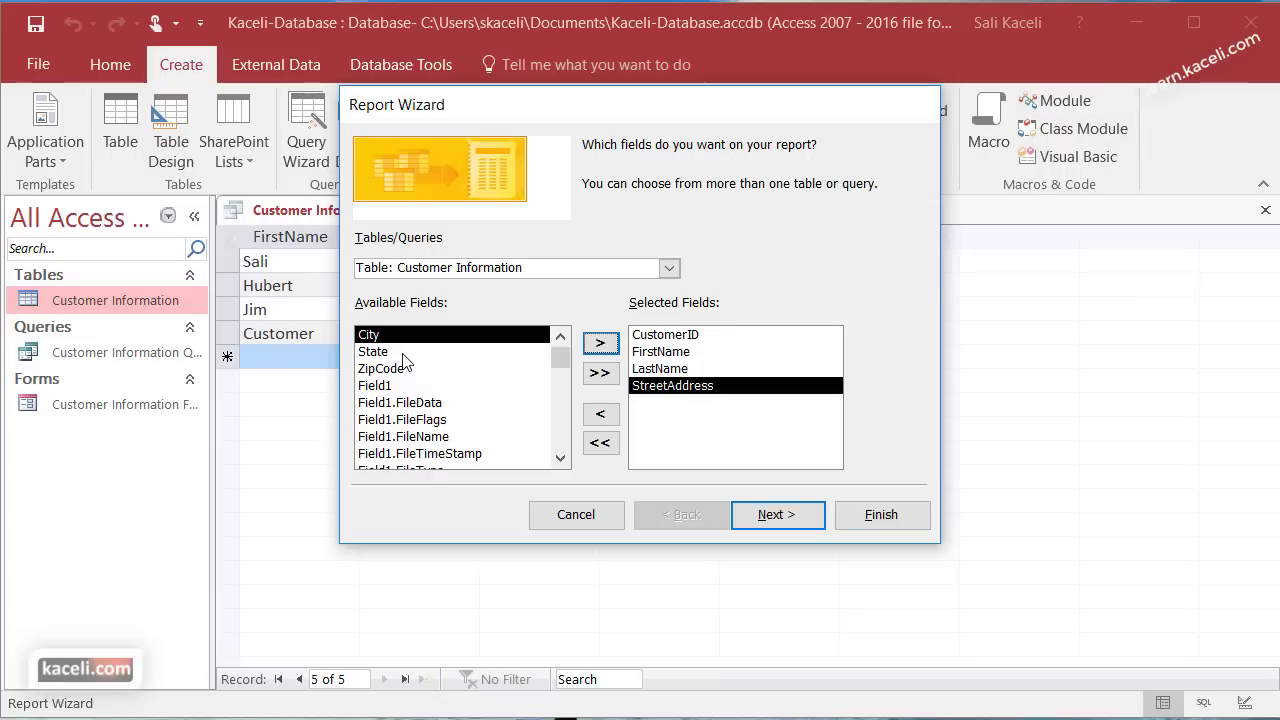
left_click(599, 346)
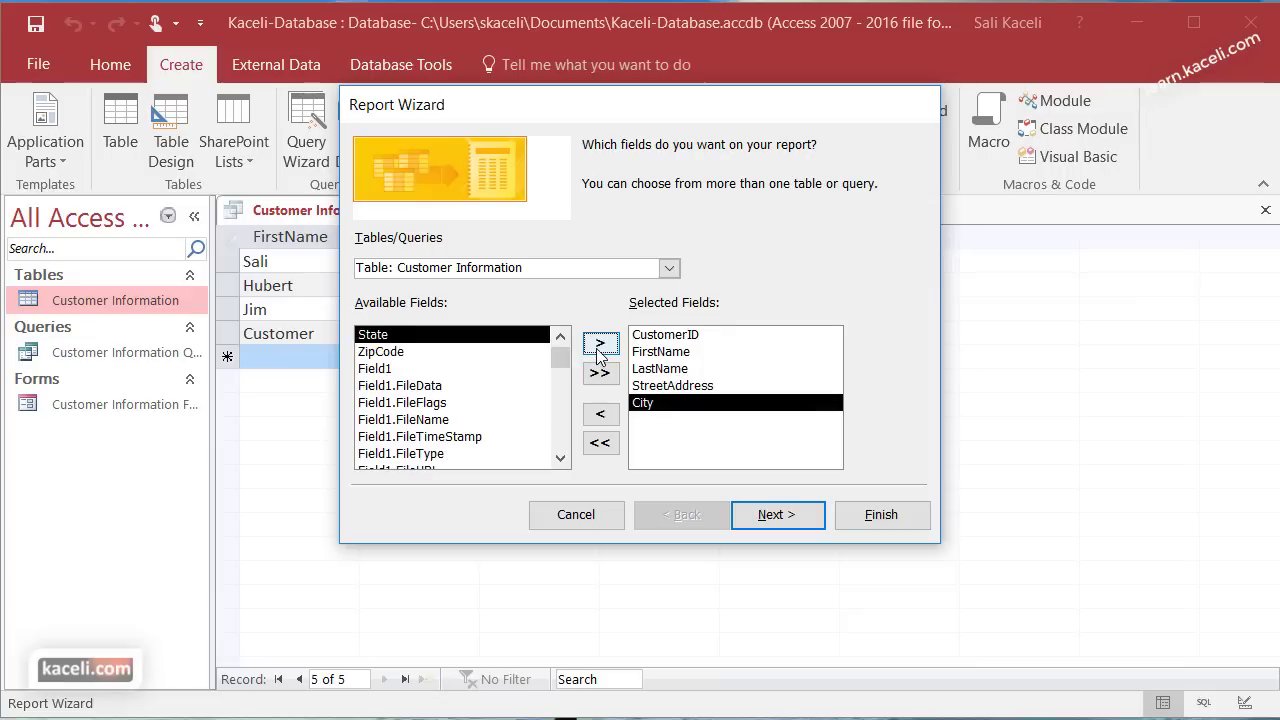
left_click(599, 346)
left_click(599, 346)
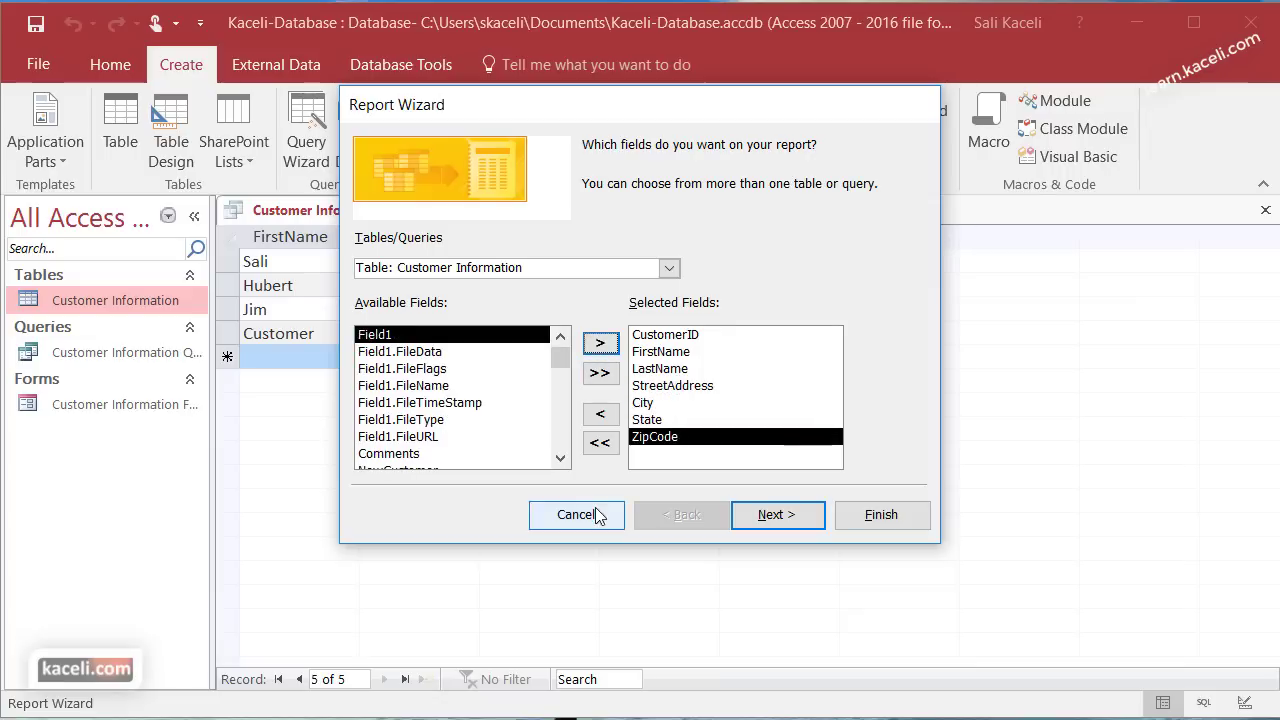
- Sort by FirstName ascending, keep the tabular portrait layout, and finish the report
left_click(795, 526)
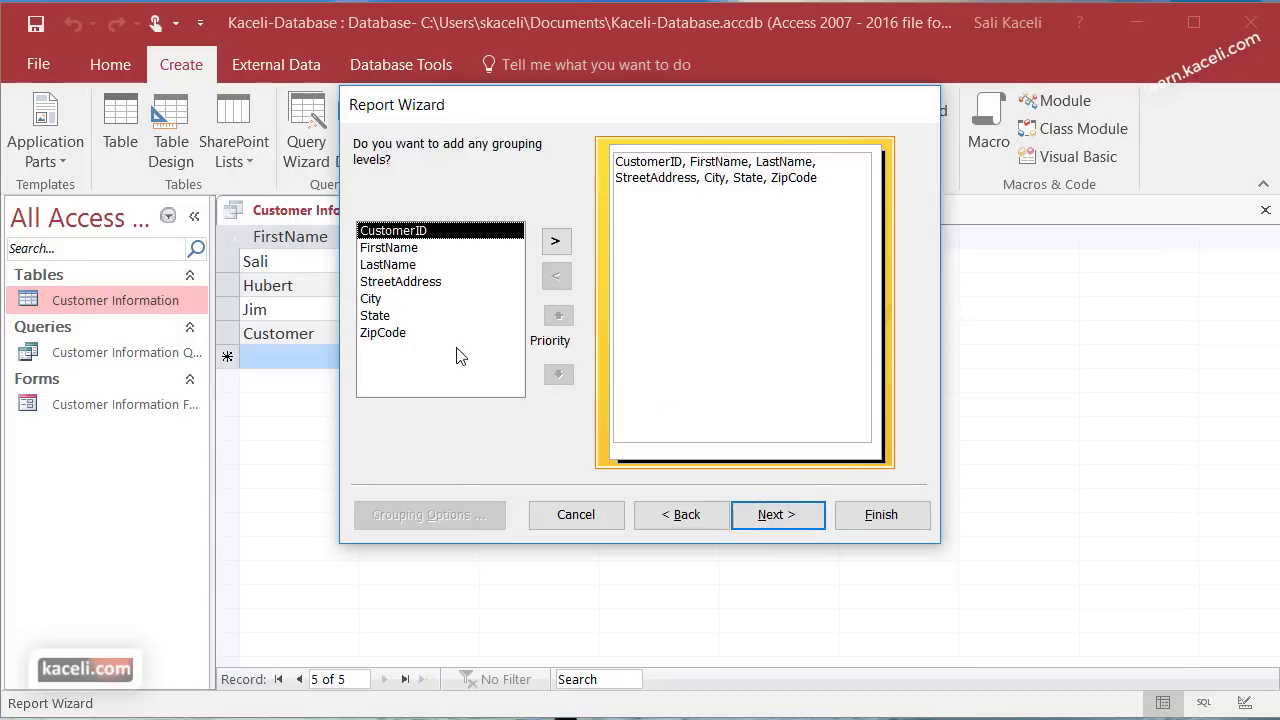
left_click(786, 519)
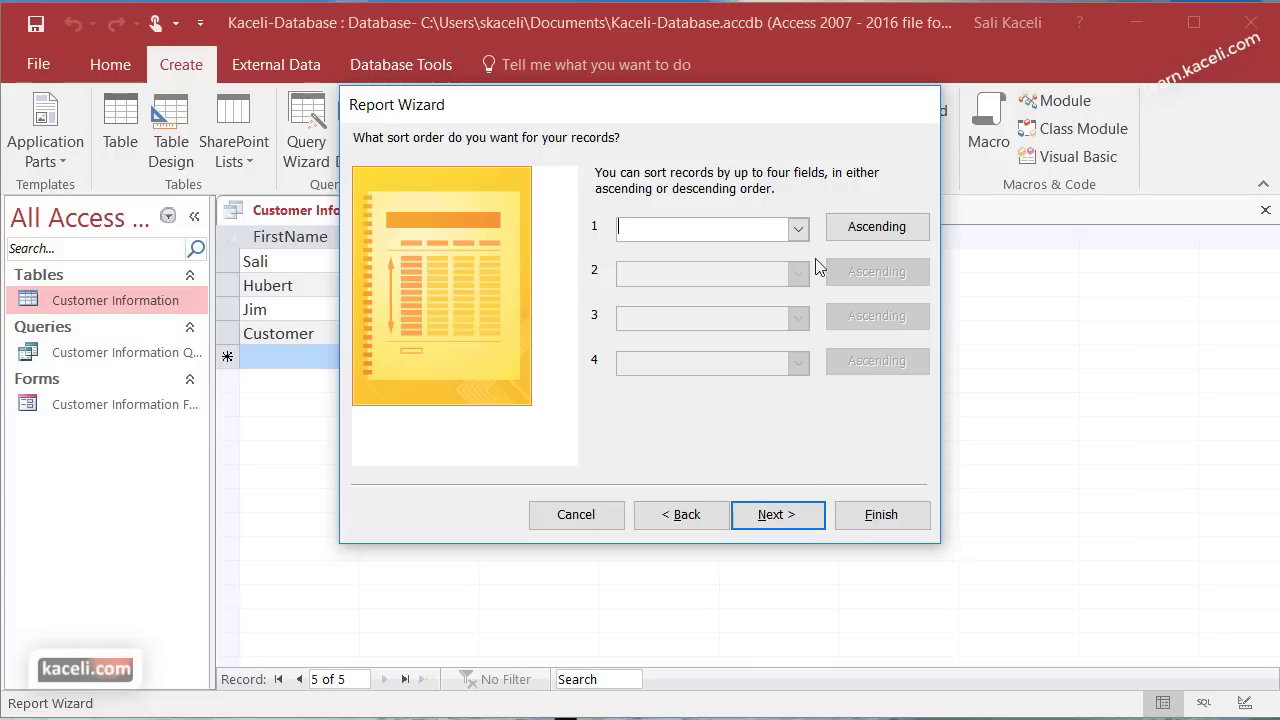
left_click(797, 226)
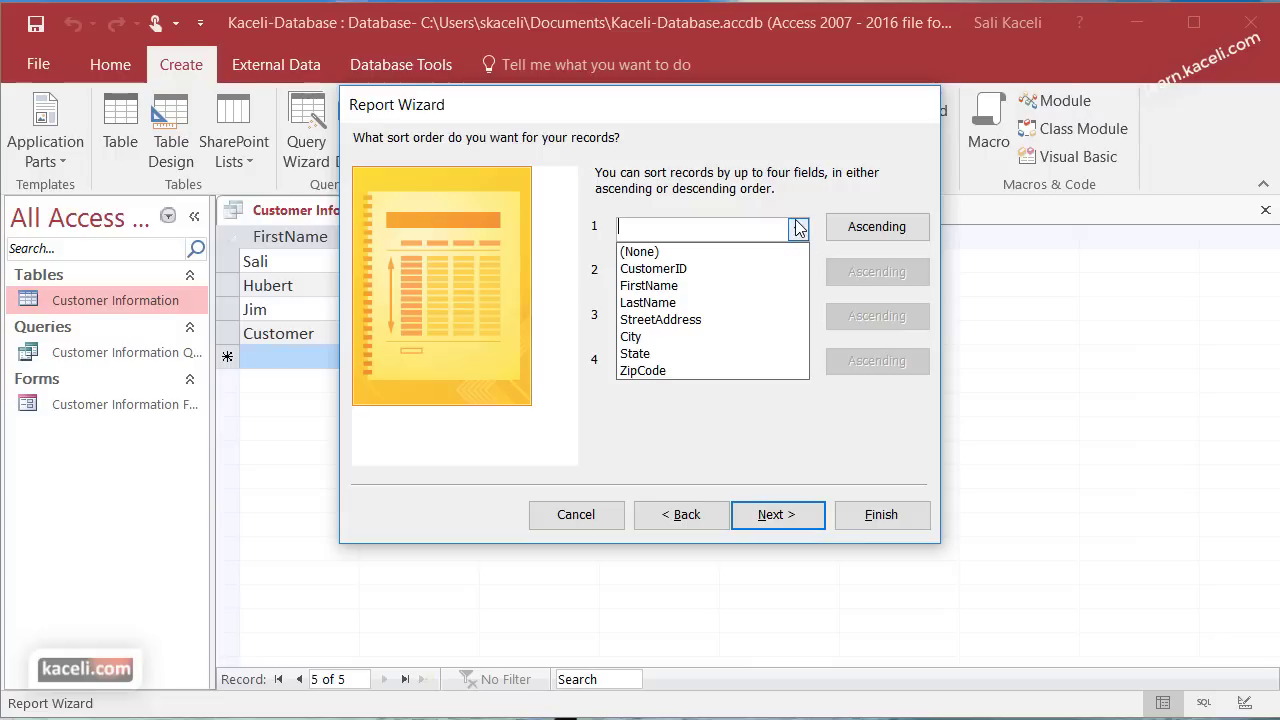
left_click(686, 286)
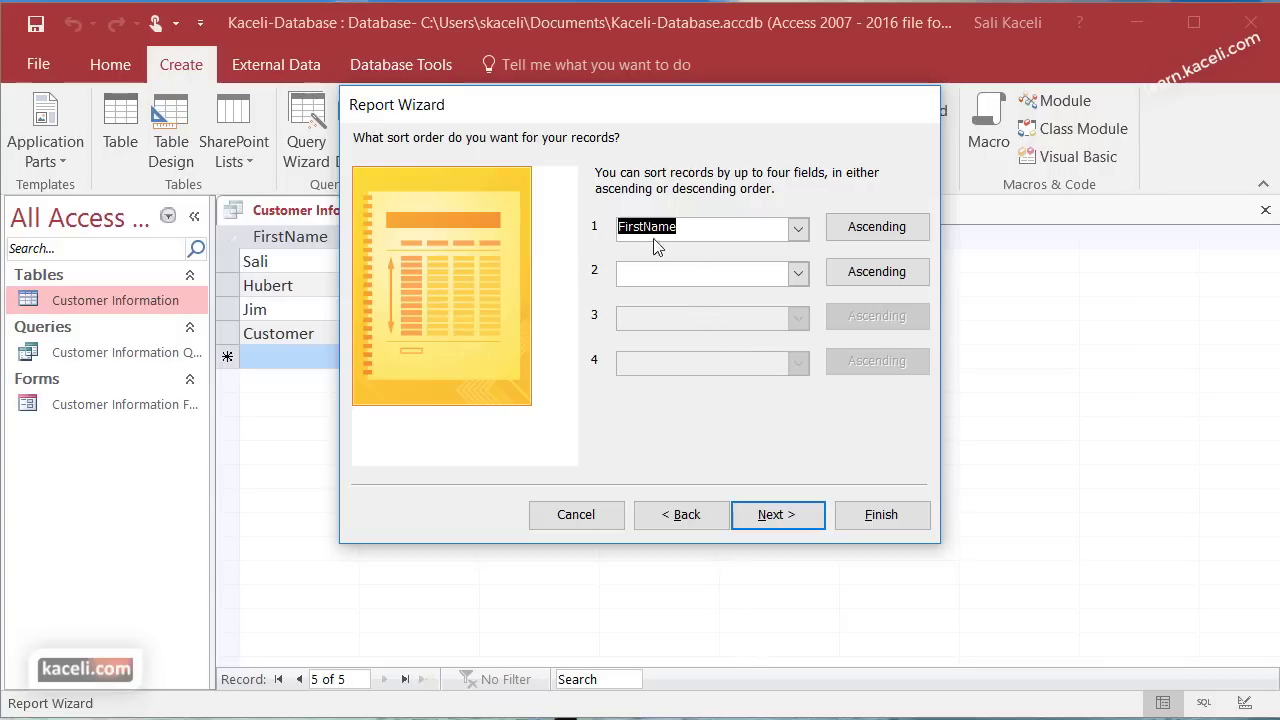
left_click(786, 520)
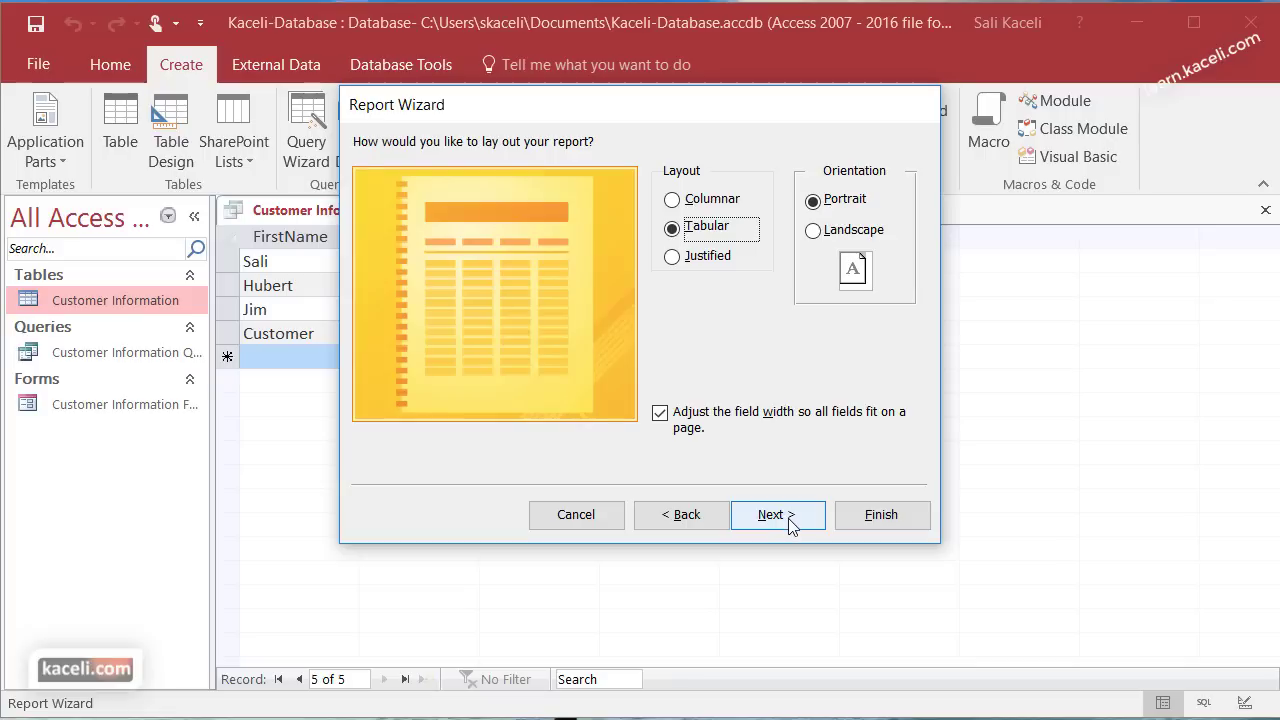
left_click(788, 520)
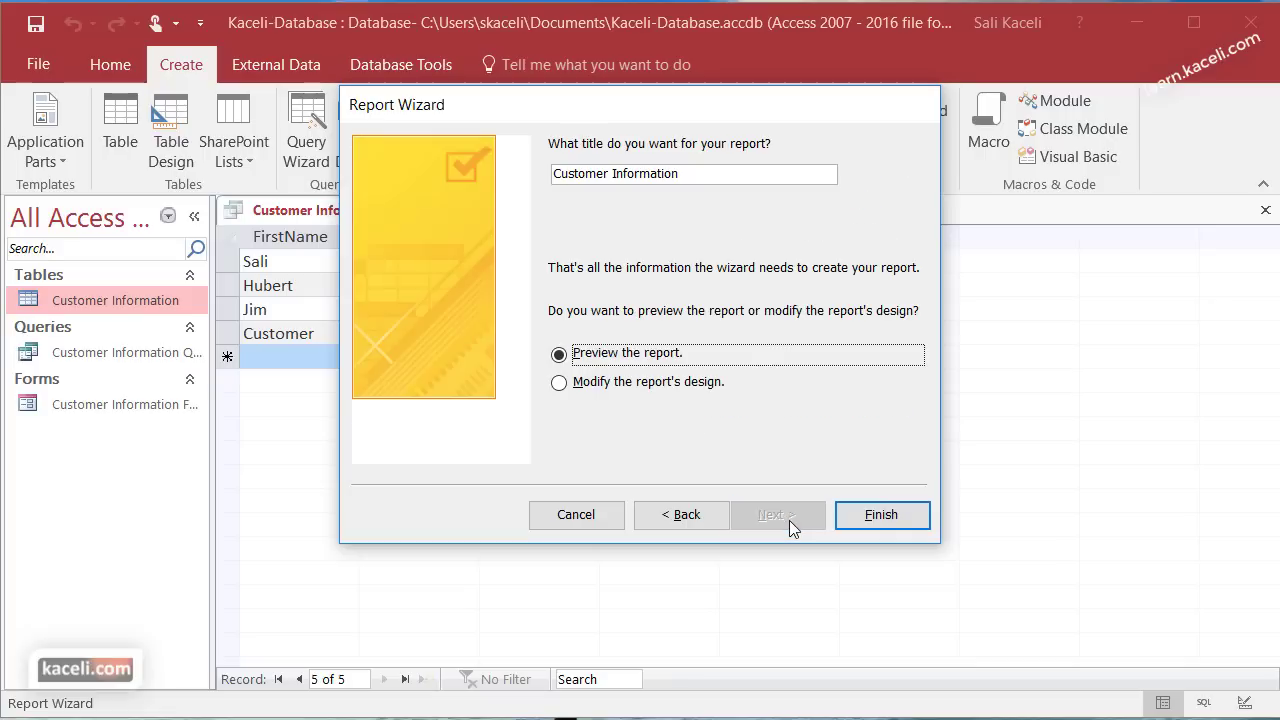
left_click(882, 524)
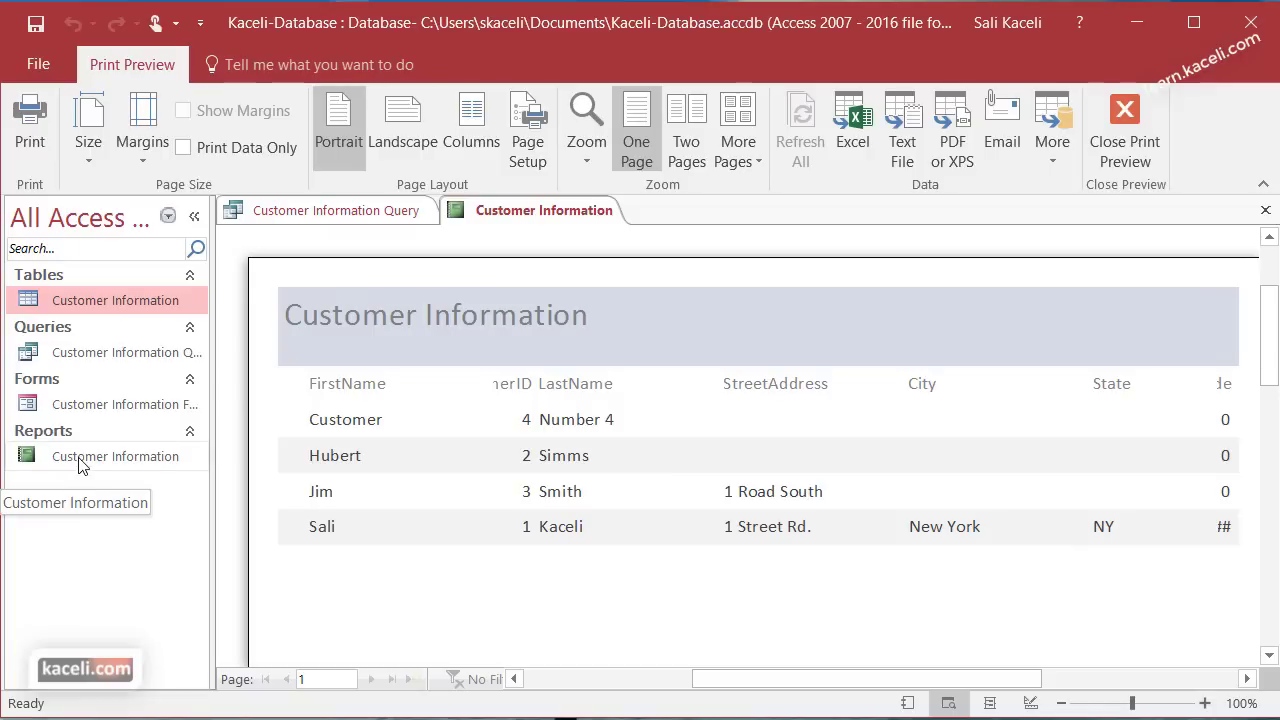
- Browse the Customer Information report preview, zooming out to the whole page and back to full size
left_click(135, 463)
scroll(657, 511, "down", 5)
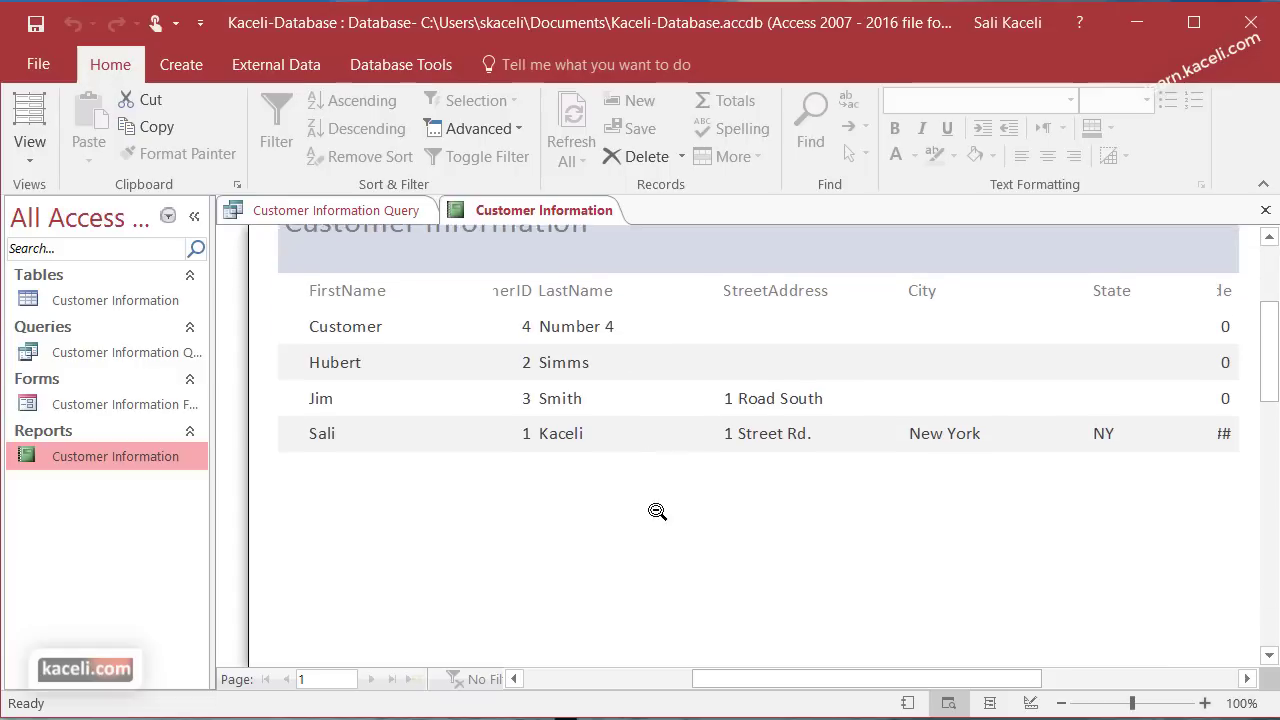
scroll(746, 544, "down", 4)
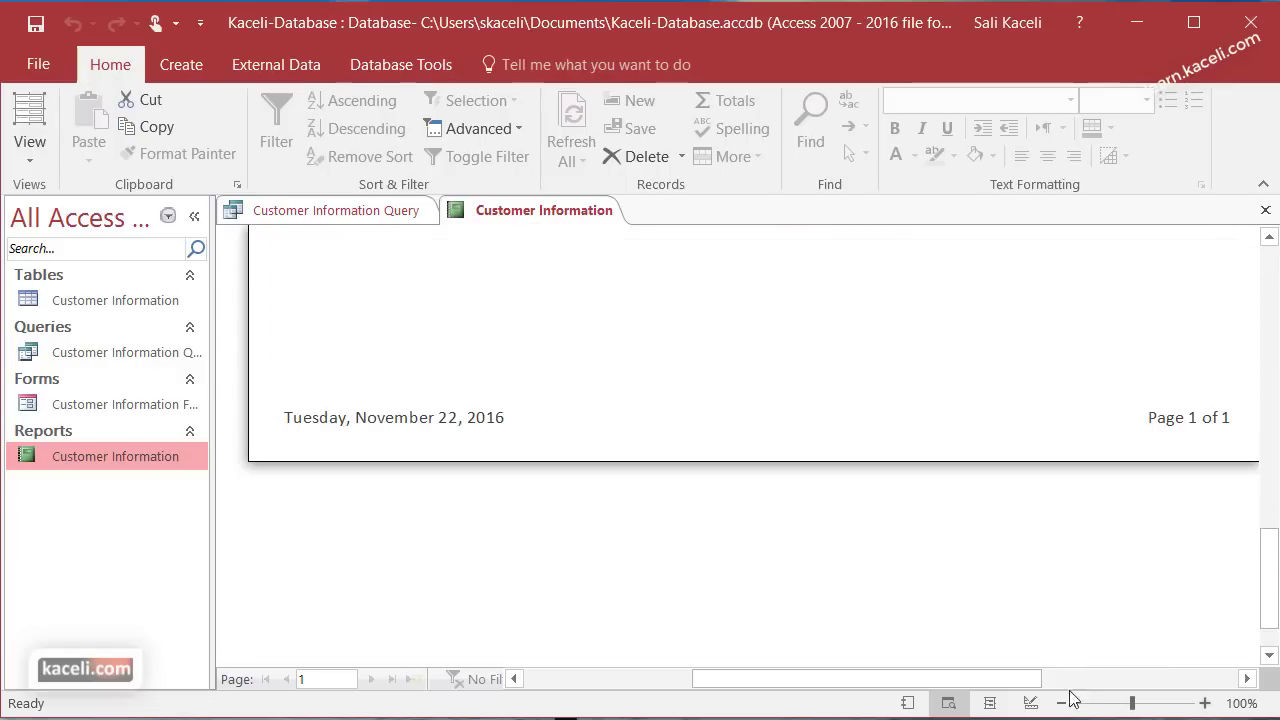
left_click(657, 483)
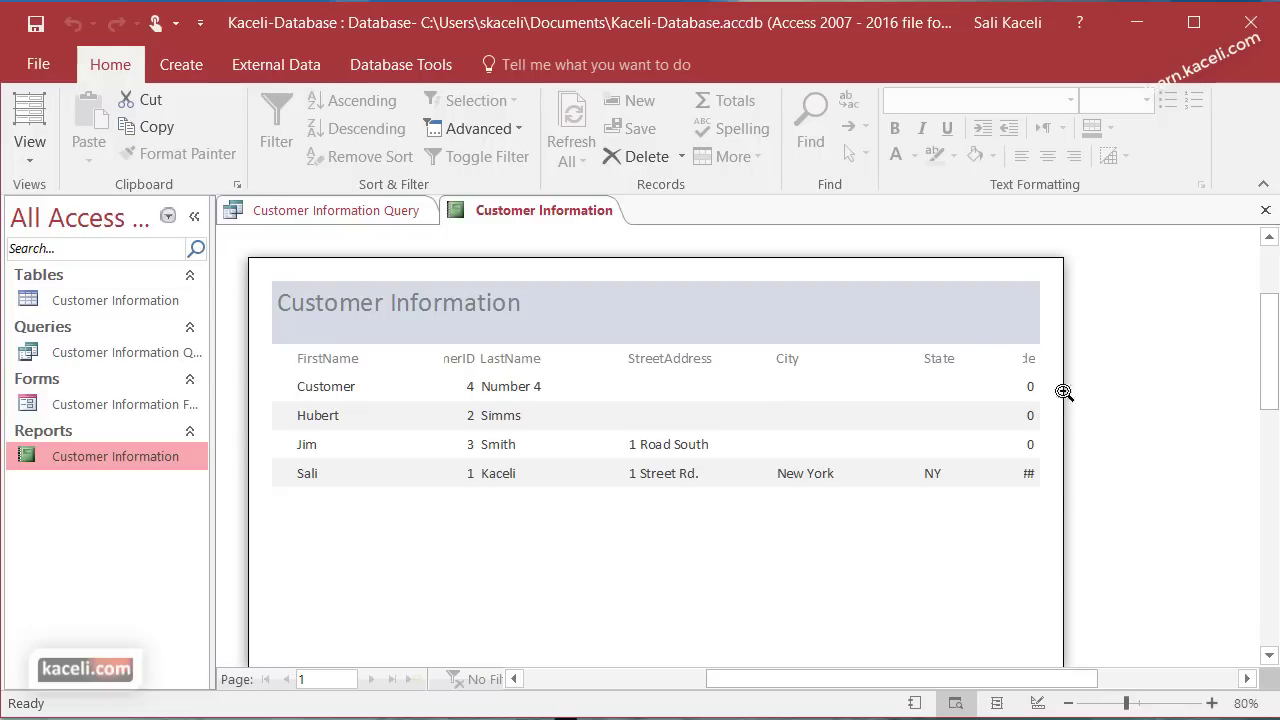
left_click(1212, 704)
left_click(1212, 704)
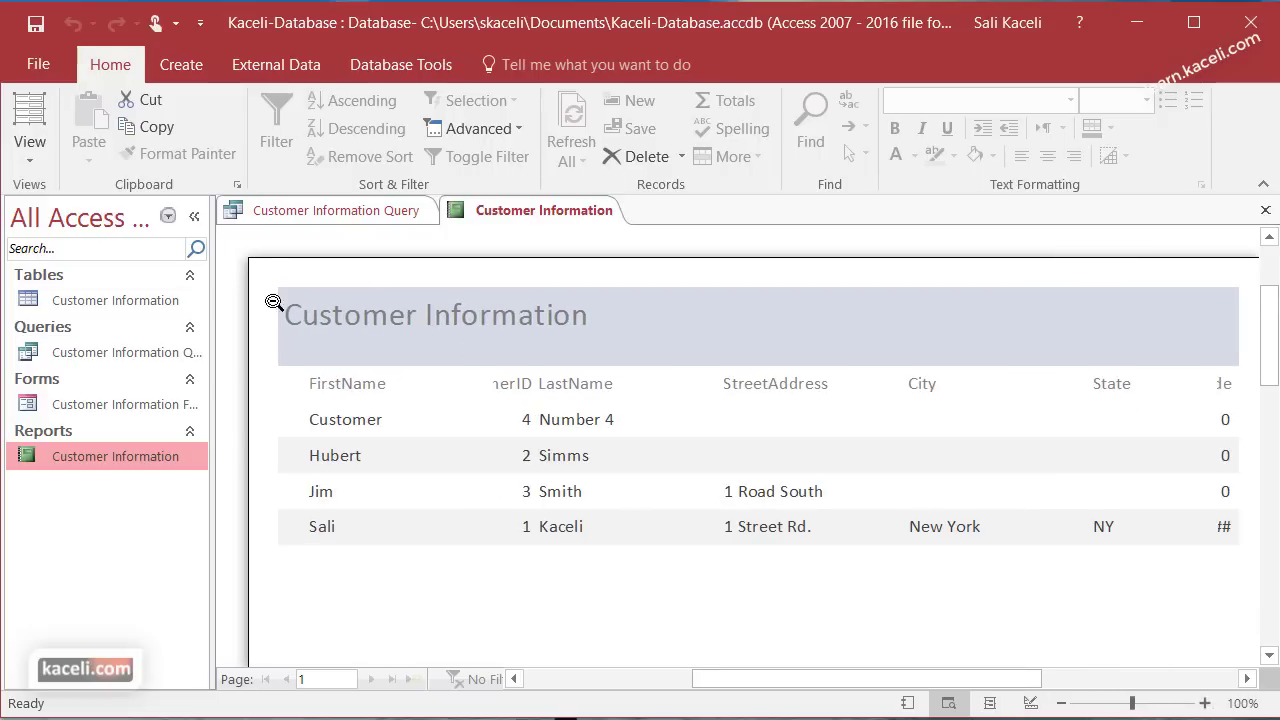
left_click(36, 155)
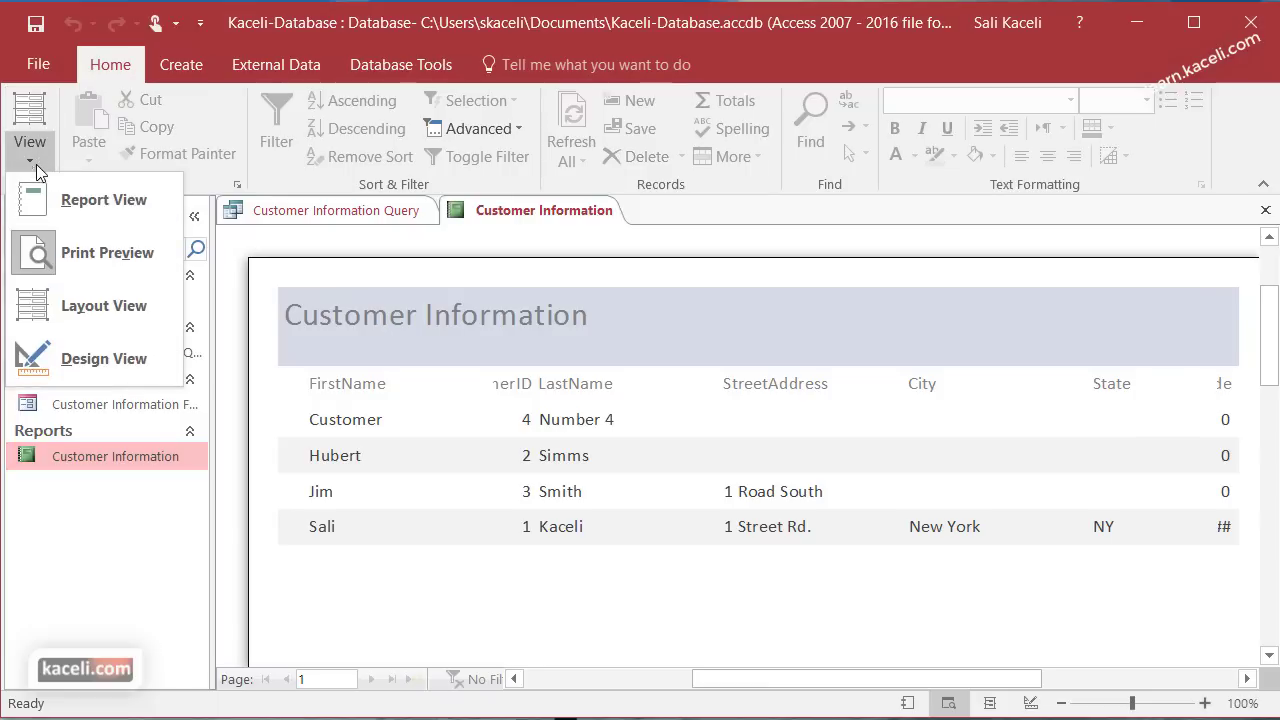
- Switch the report to Layout View and narrow the FirstName and LastName columns
left_click(97, 320)
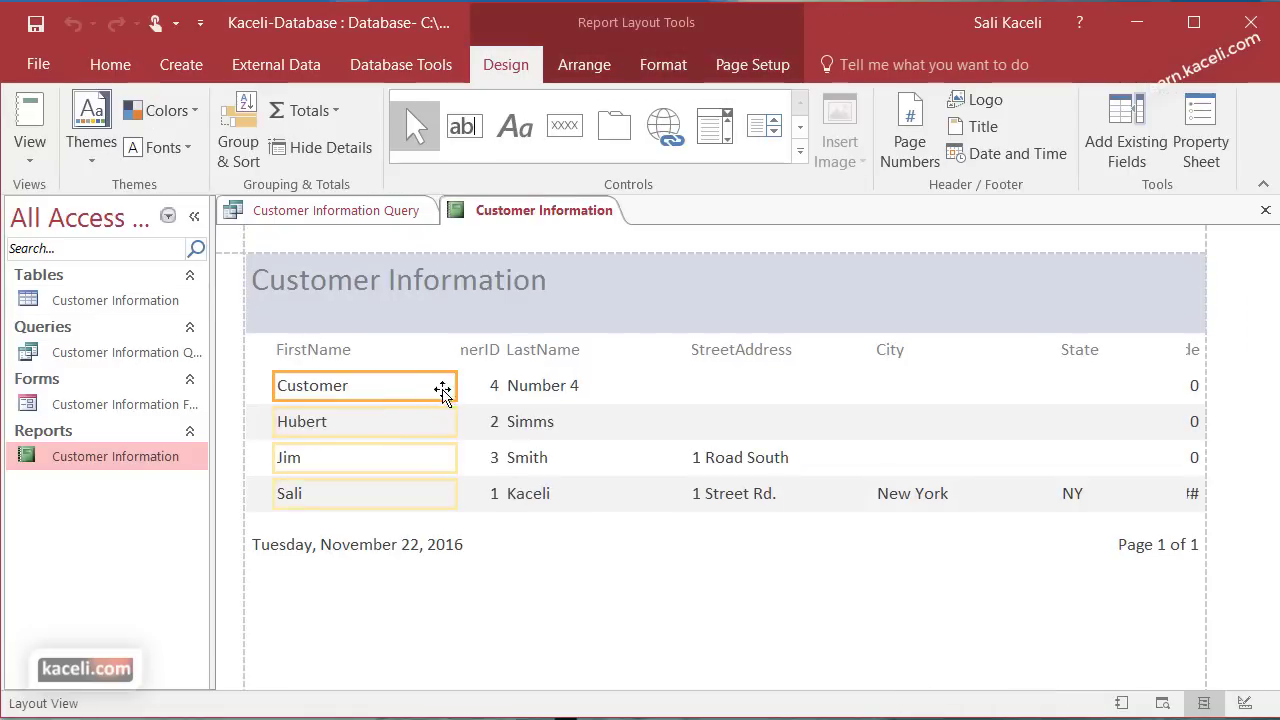
left_click_drag(456, 385, 427, 384)
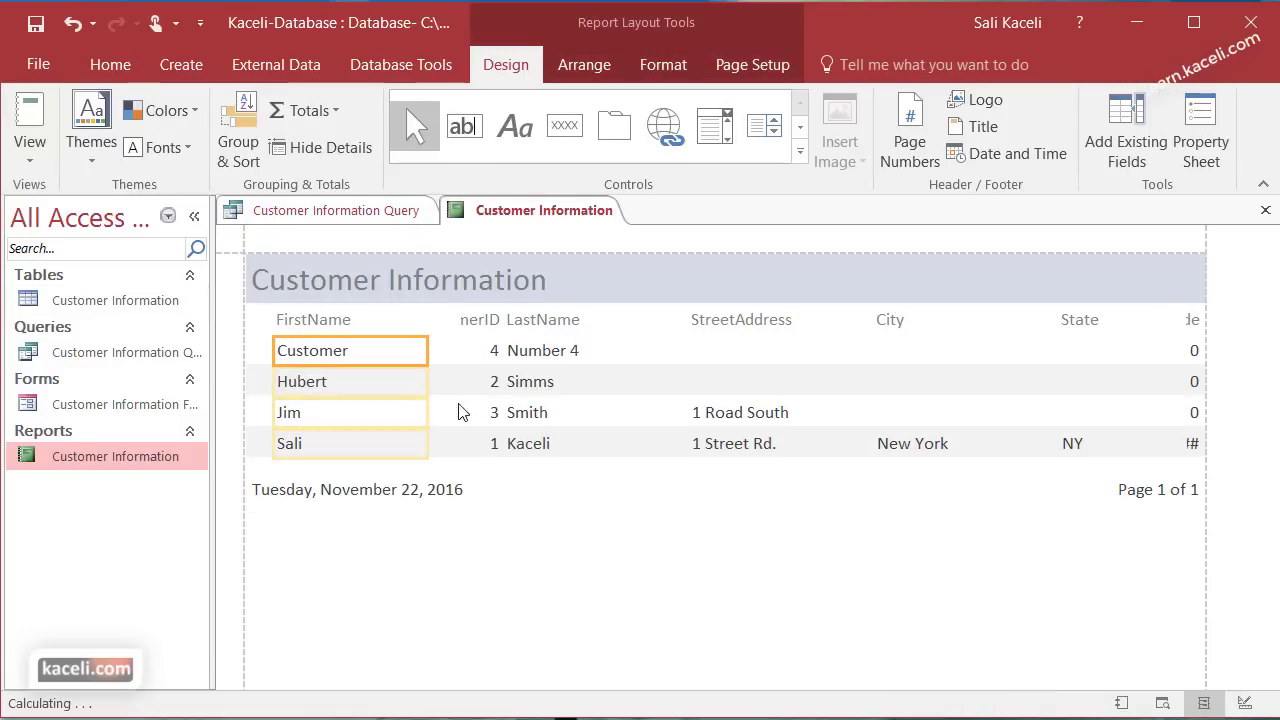
left_click(529, 370)
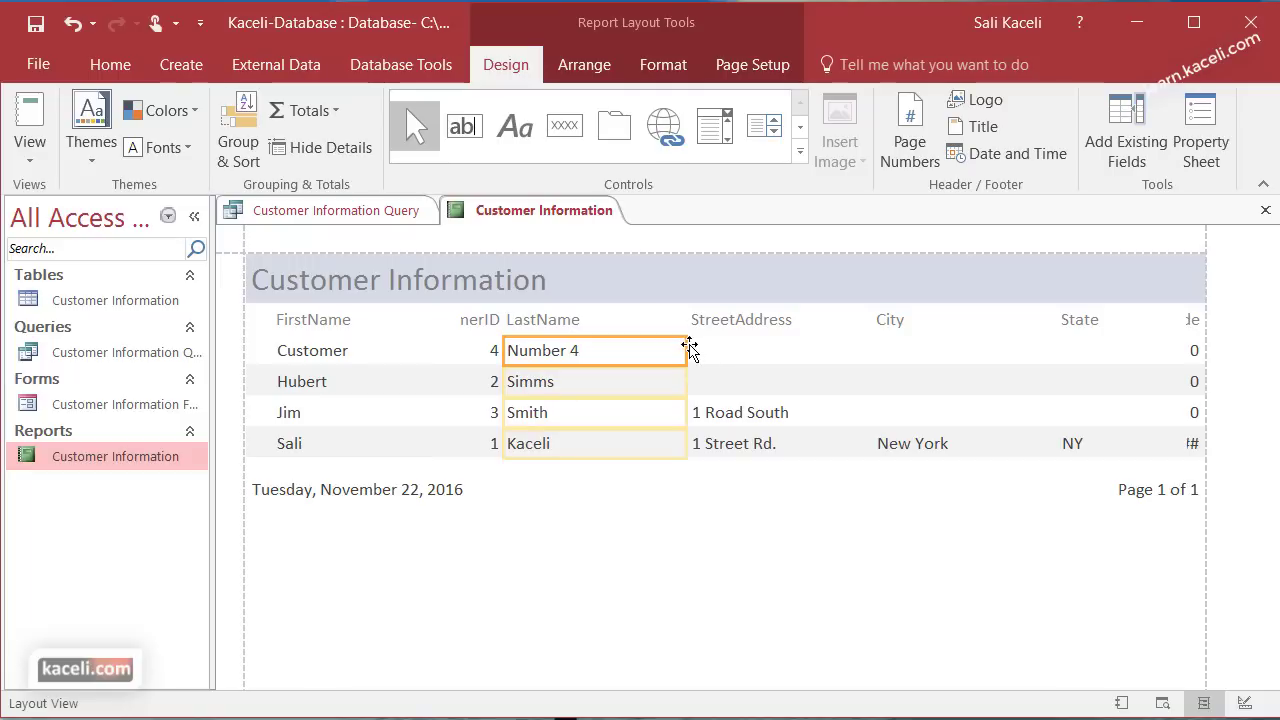
left_click_drag(688, 348, 603, 351)
- Inspect the ZipCode, State, title and detail areas of the report, then clear the selection
left_click(1177, 319)
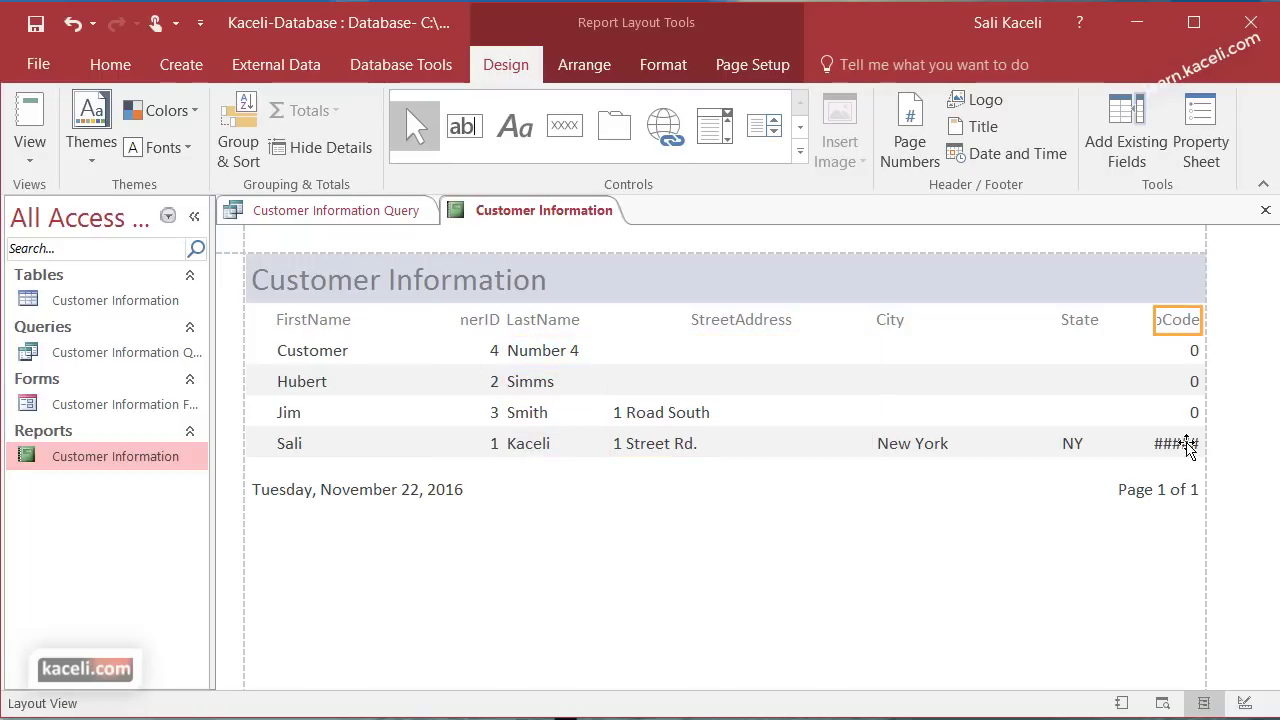
left_click(1172, 450)
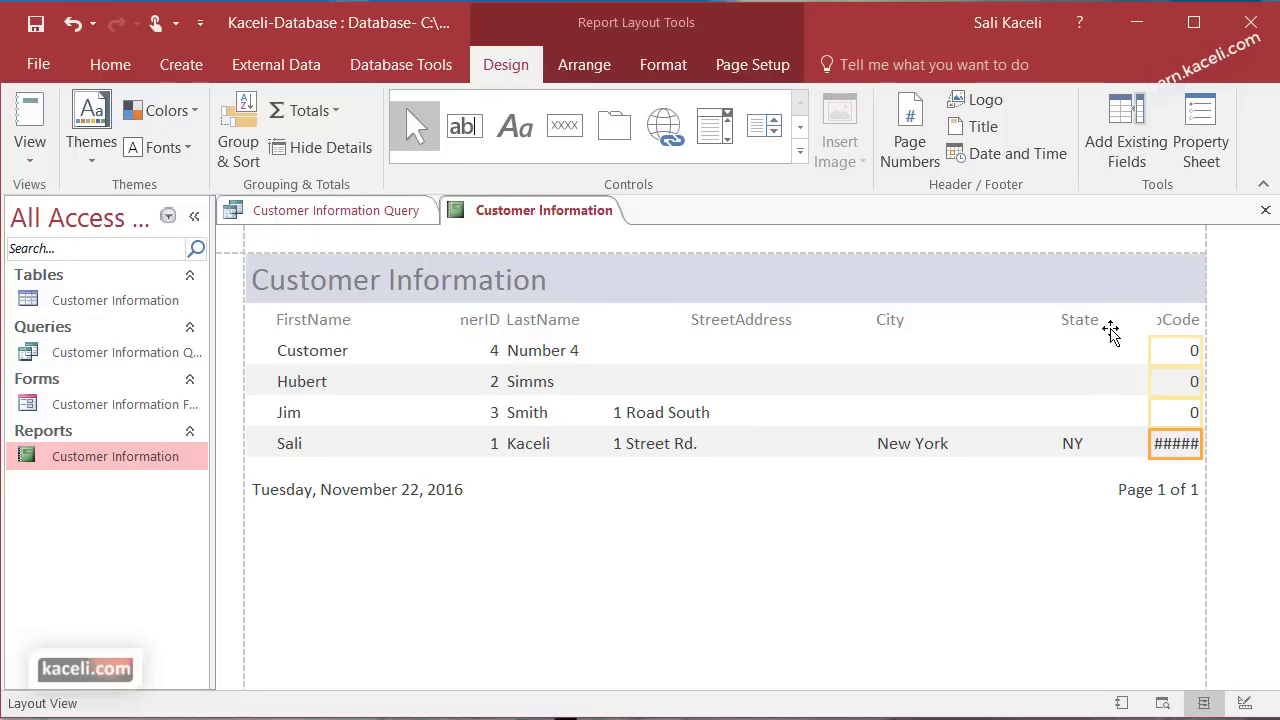
left_click(1110, 330)
left_click(1066, 290)
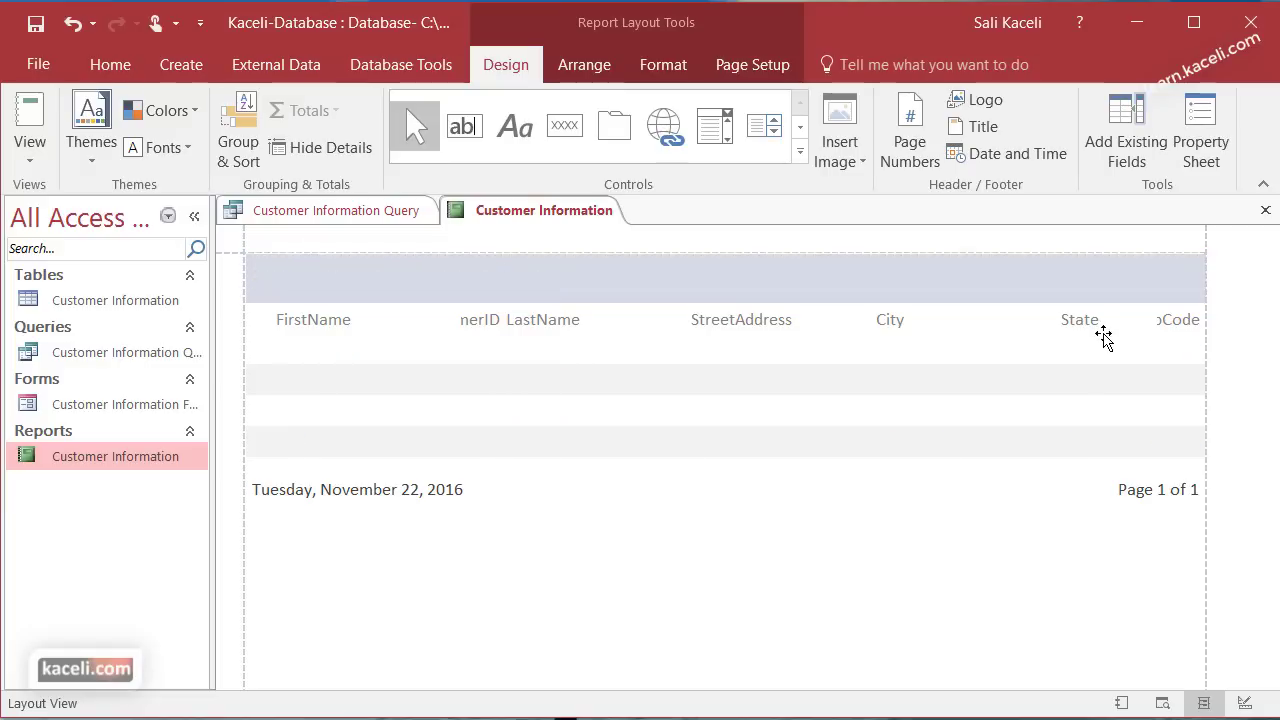
left_click(797, 345)
left_click(468, 550)
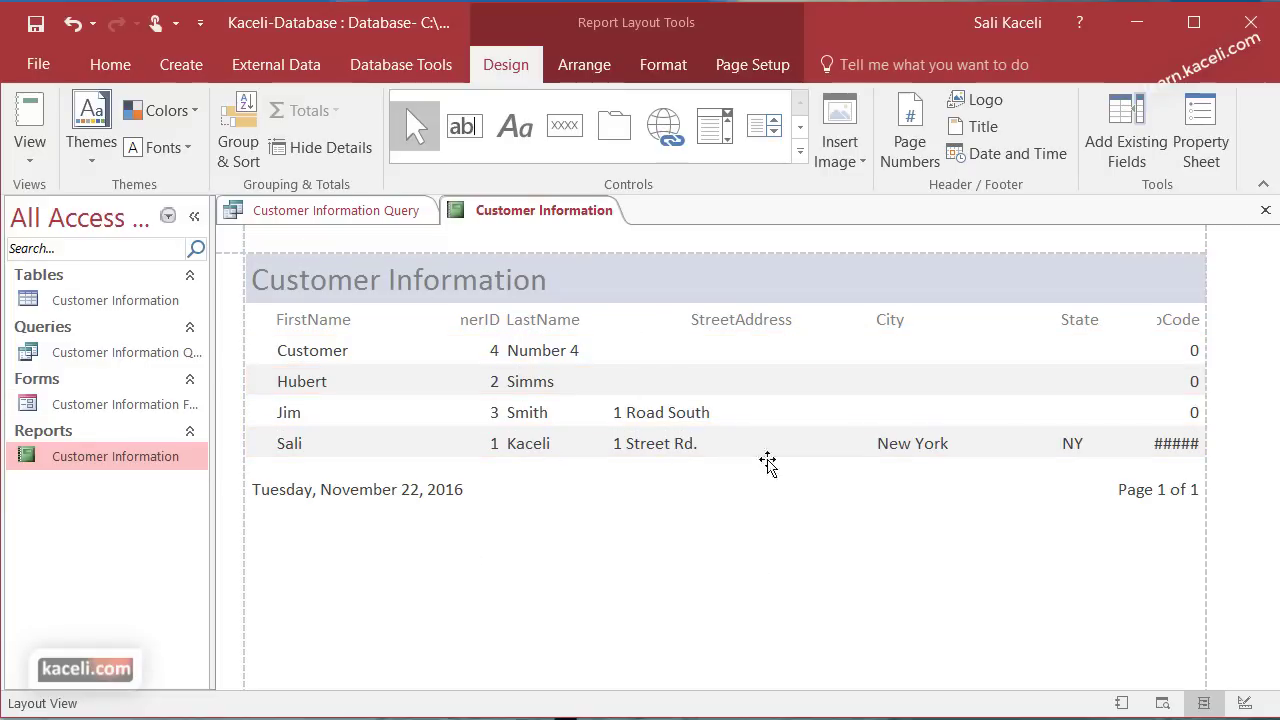
left_click(30, 152)
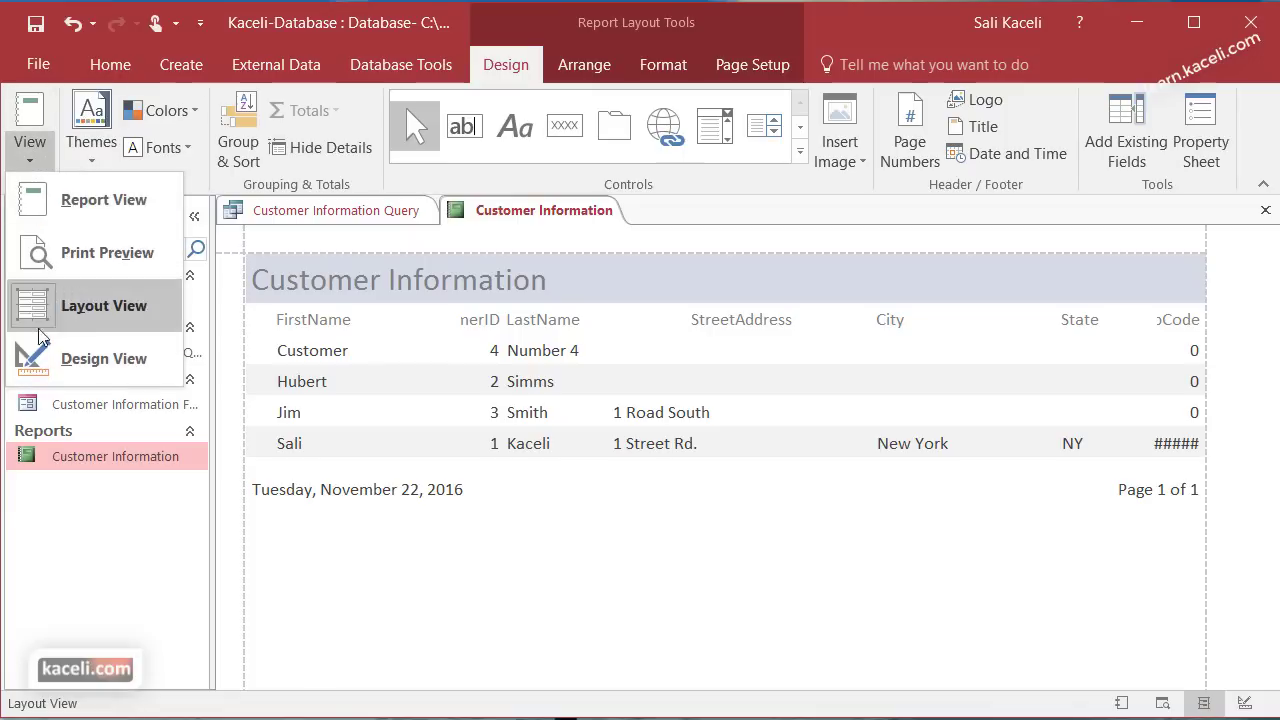
- Switch to Design View, then close the report and save its design changes
left_click(110, 359)
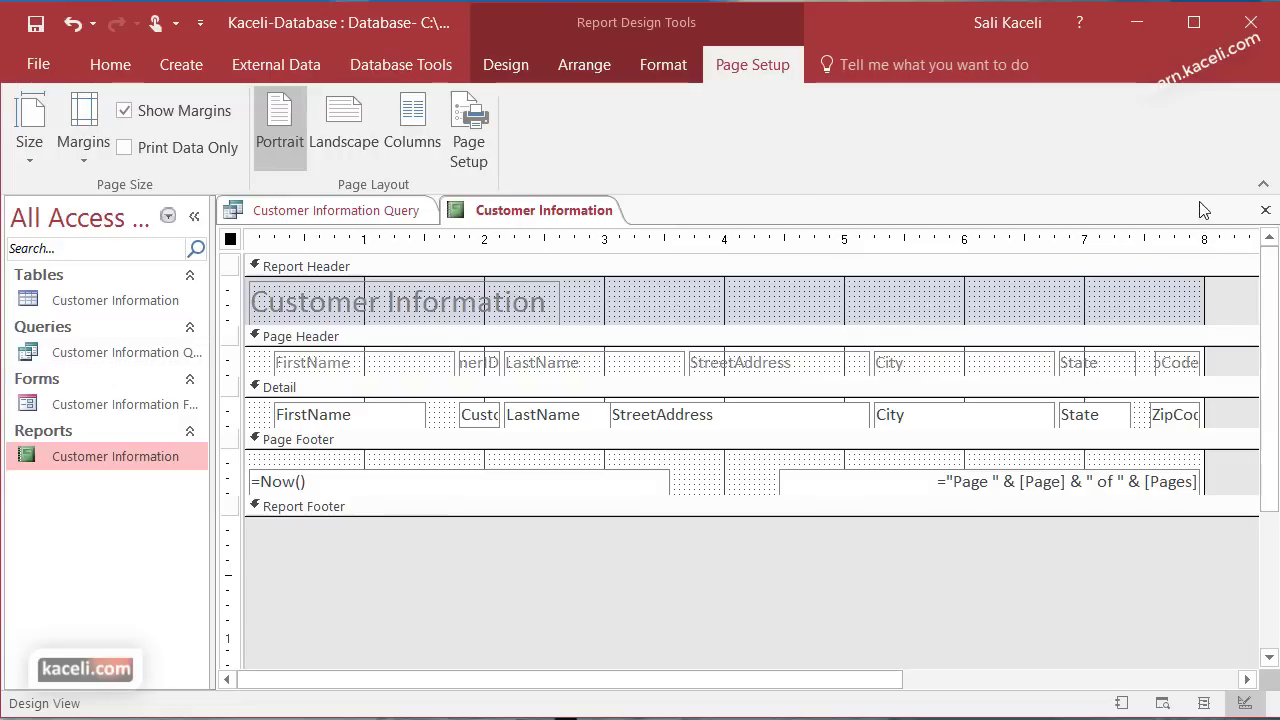
left_click(1265, 211)
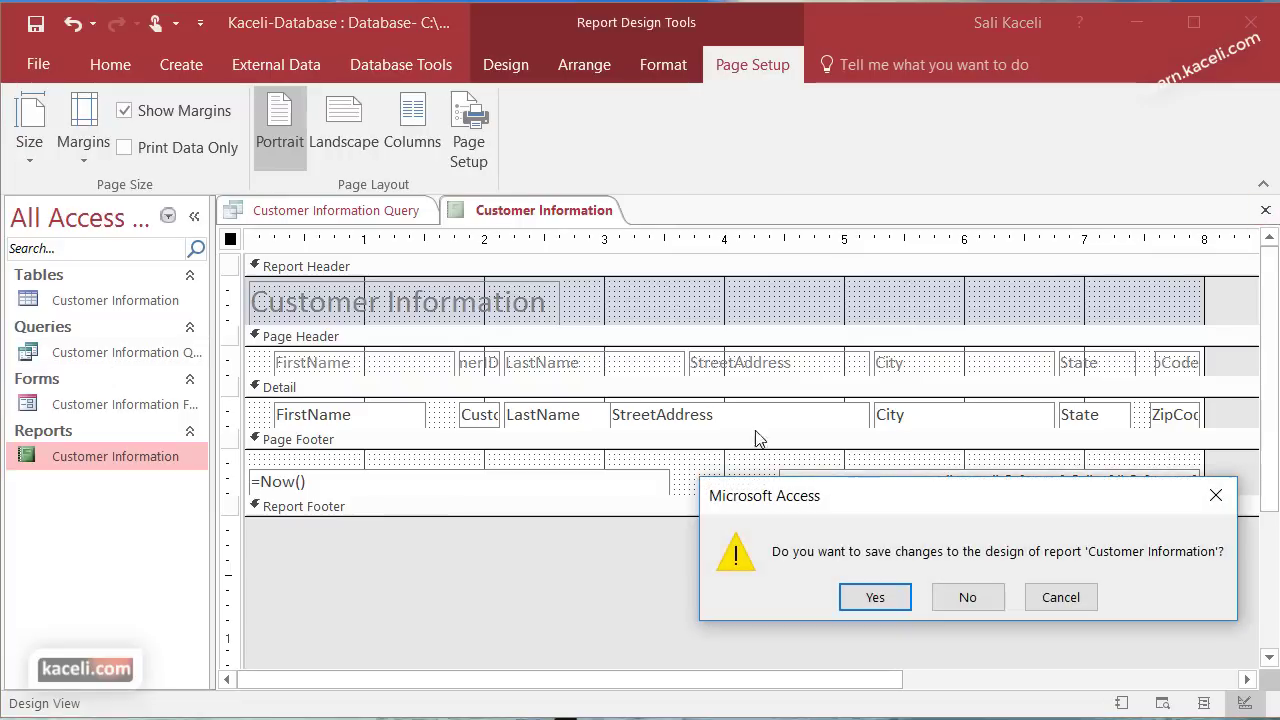
left_click(878, 598)
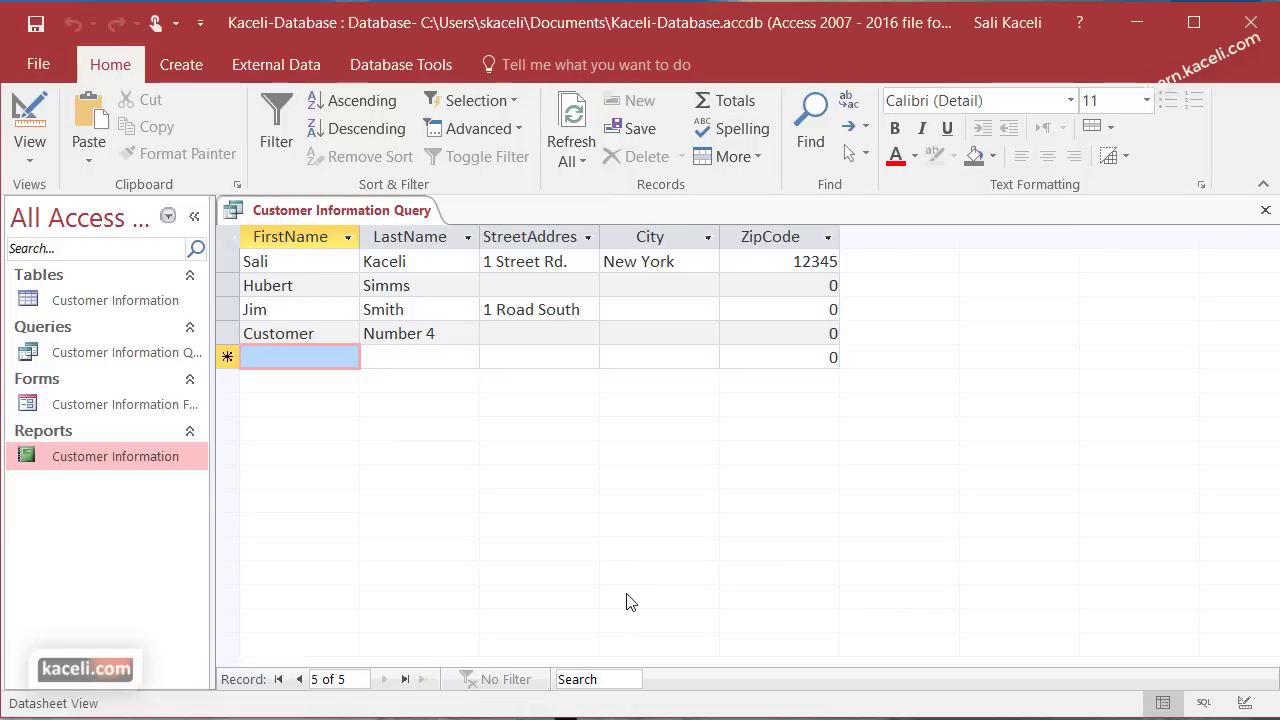
- Close the query and open the Customer Information report in Report View
left_click(1264, 210)
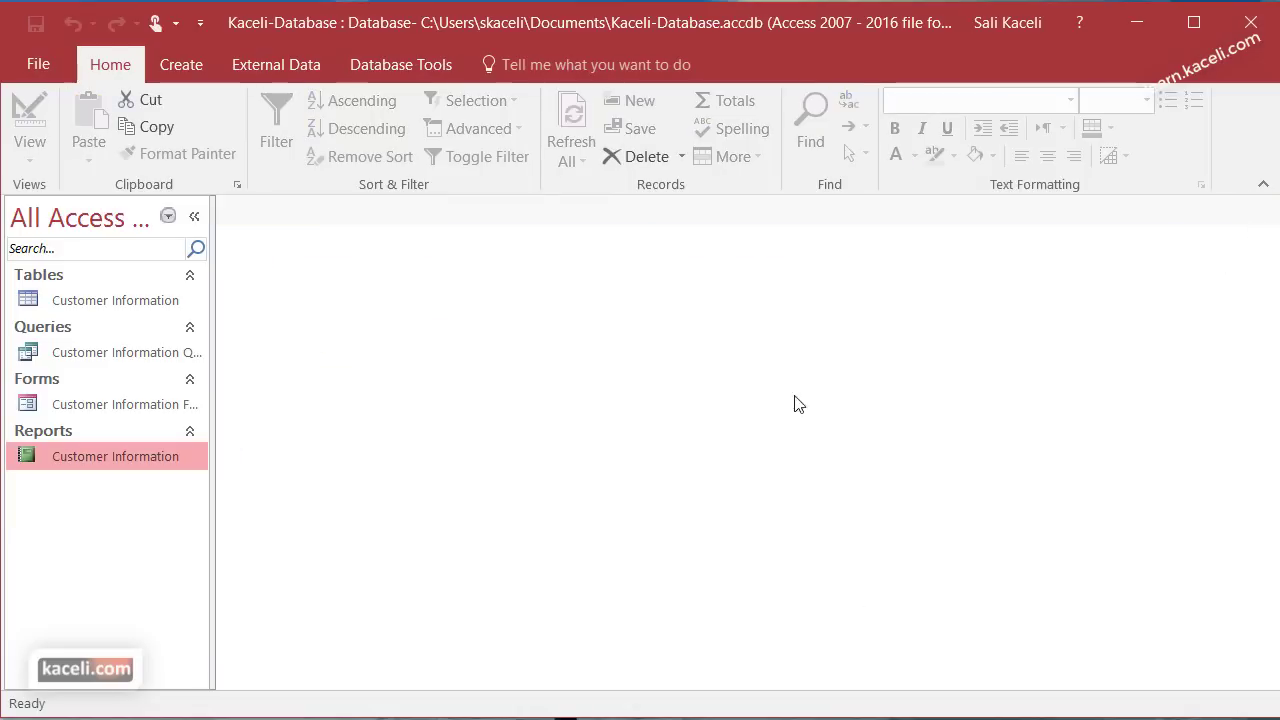
double_click(85, 456)
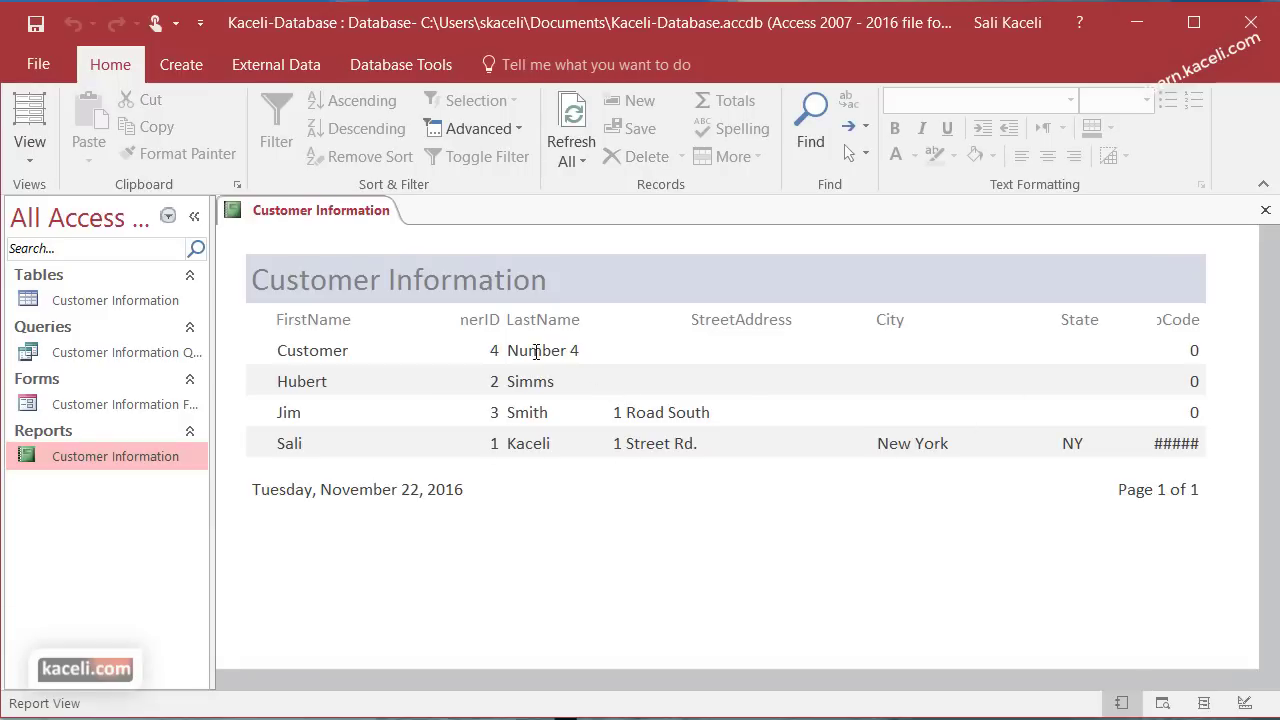